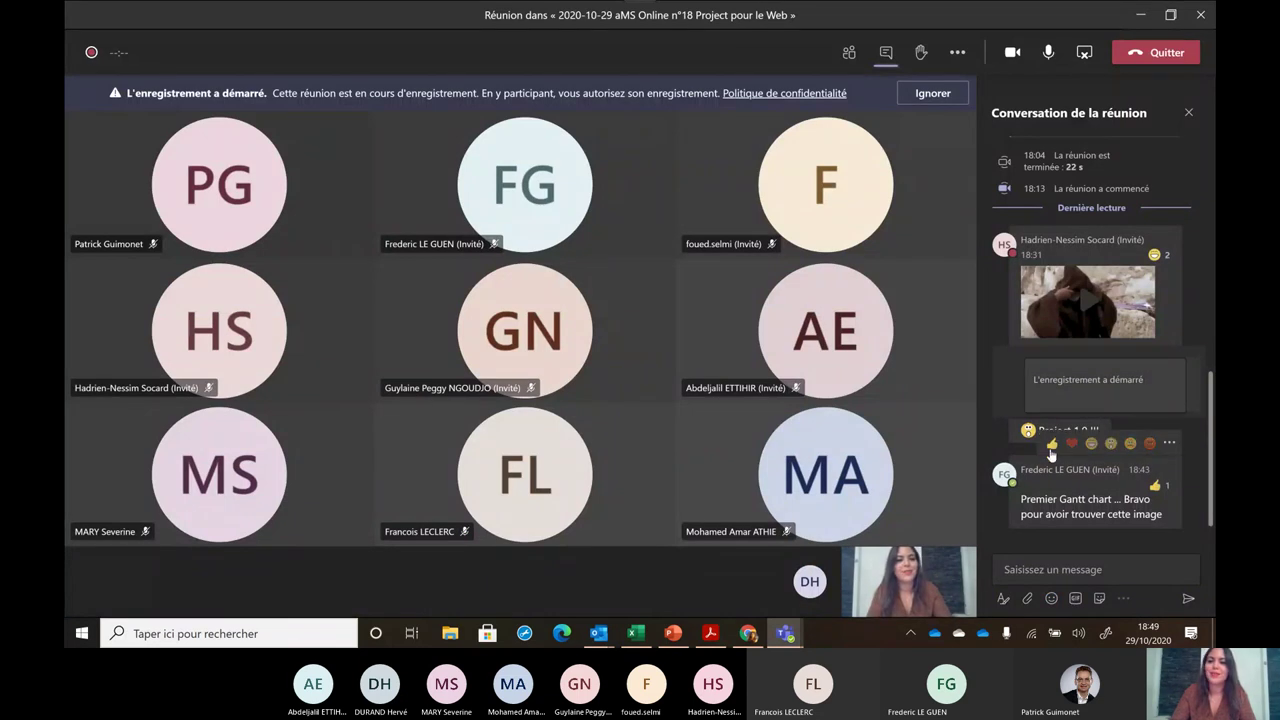
Give a thumbs-up to the meeting chat message about the first Gantt chart
click(1050, 446)
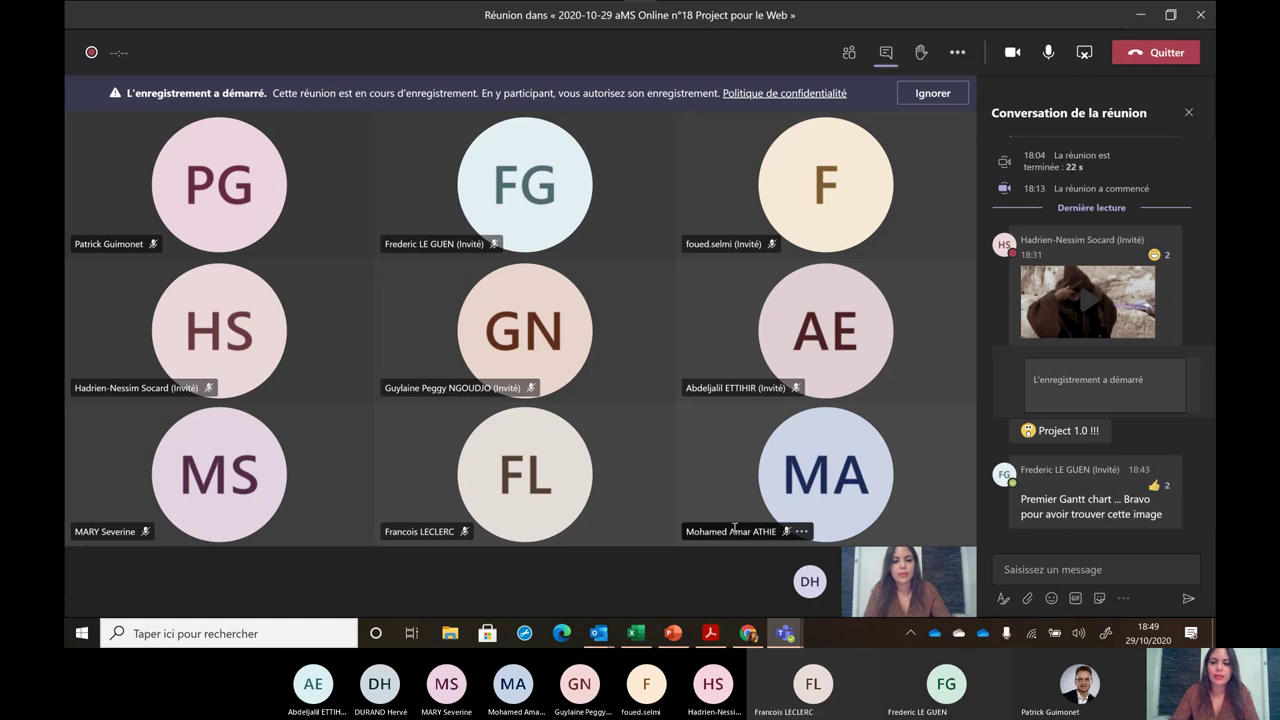
Switch to Chrome and go from the Déploiement roadmap to the Microsoft Project home page
click(748, 633)
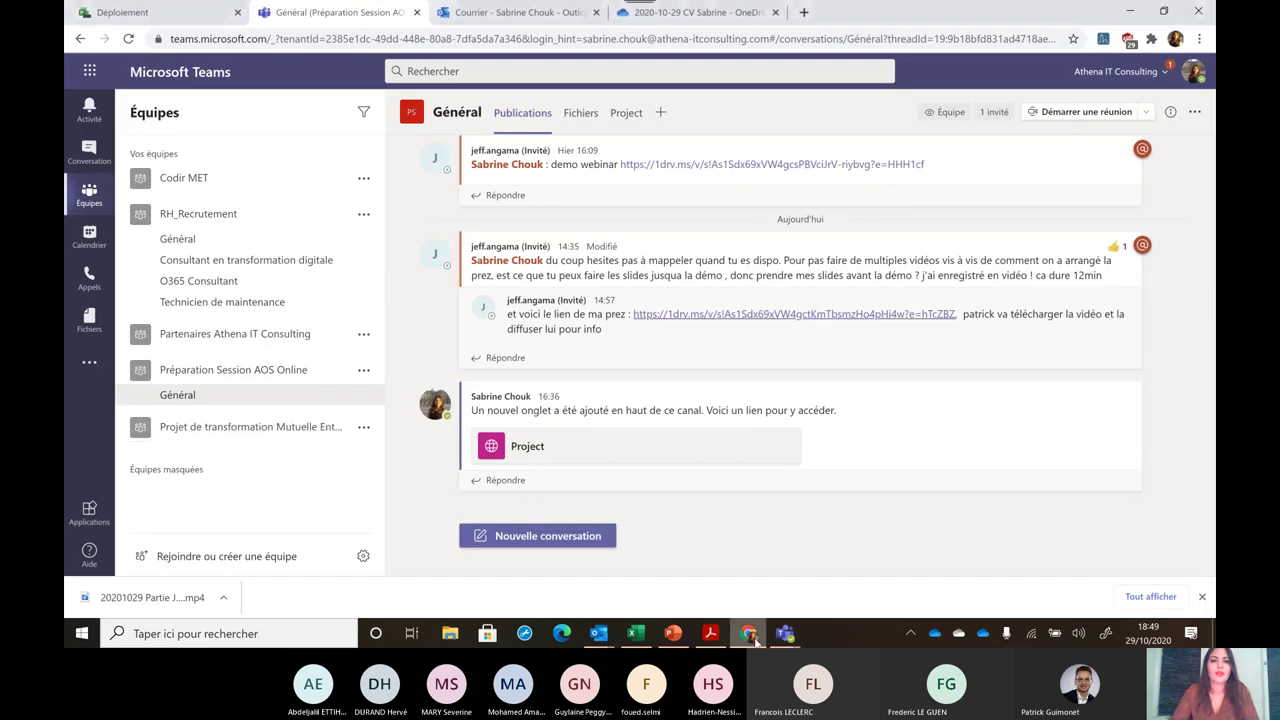
click(171, 13)
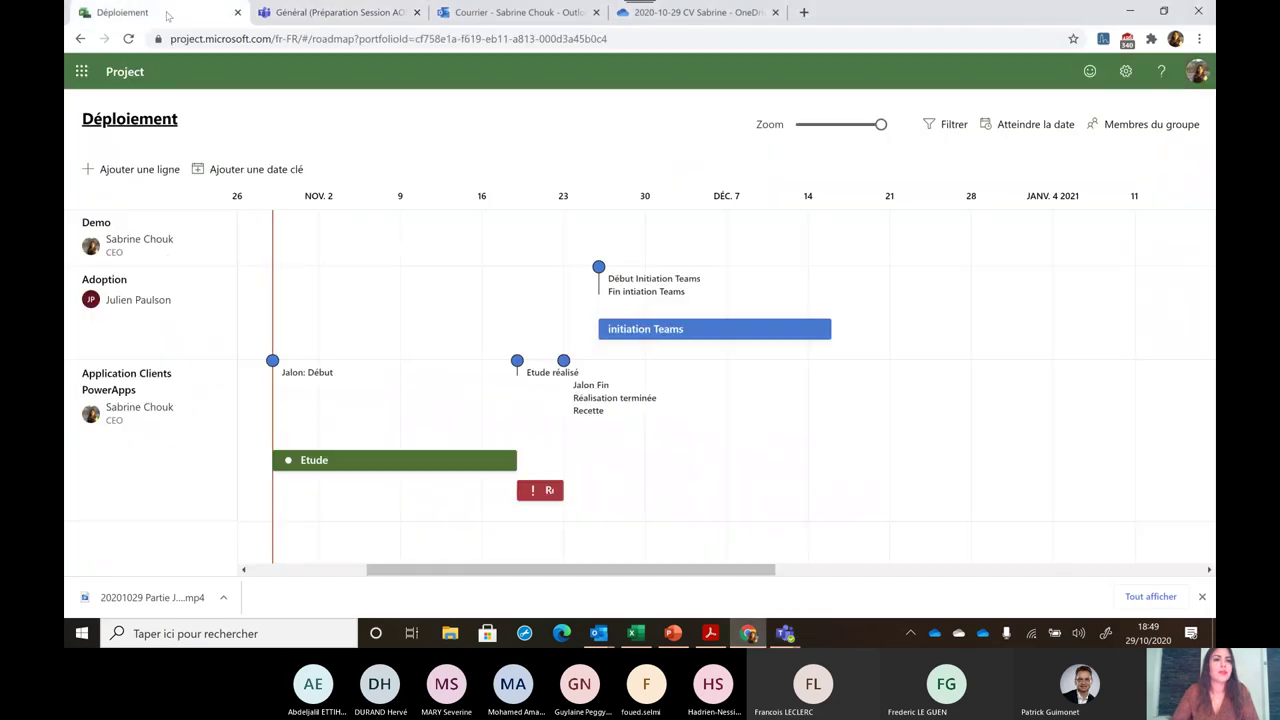
click(82, 71)
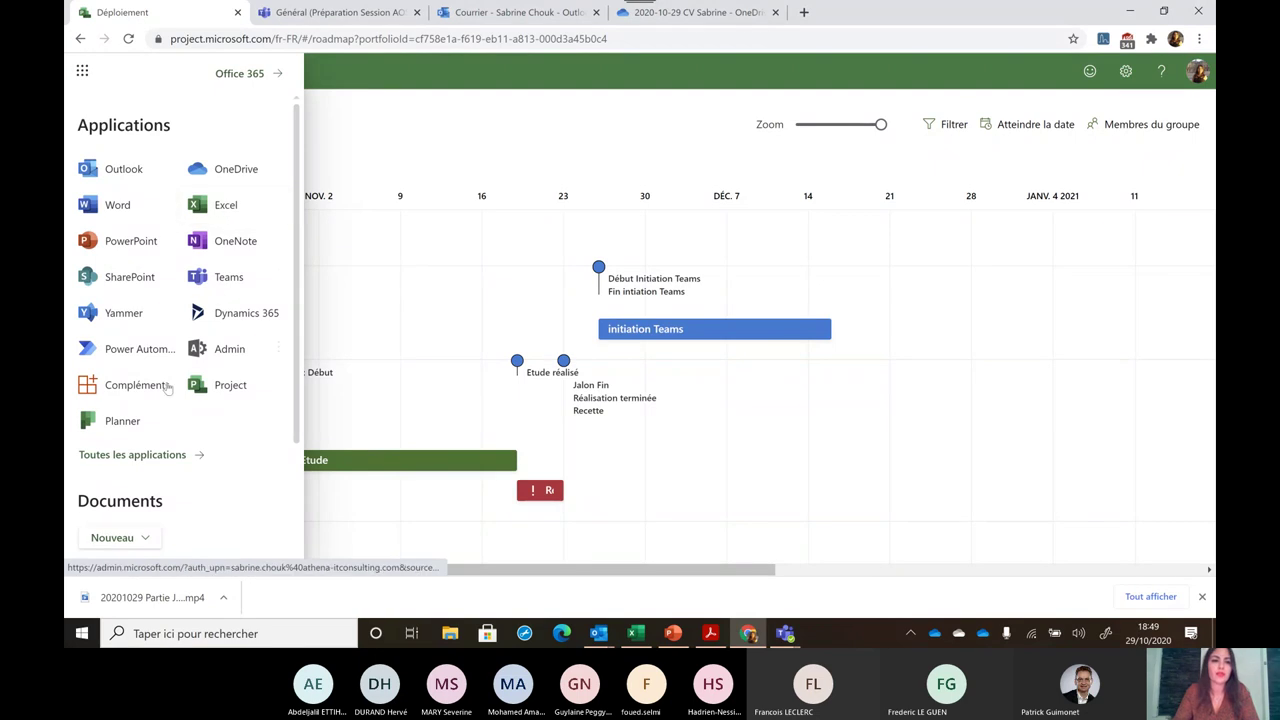
click(233, 391)
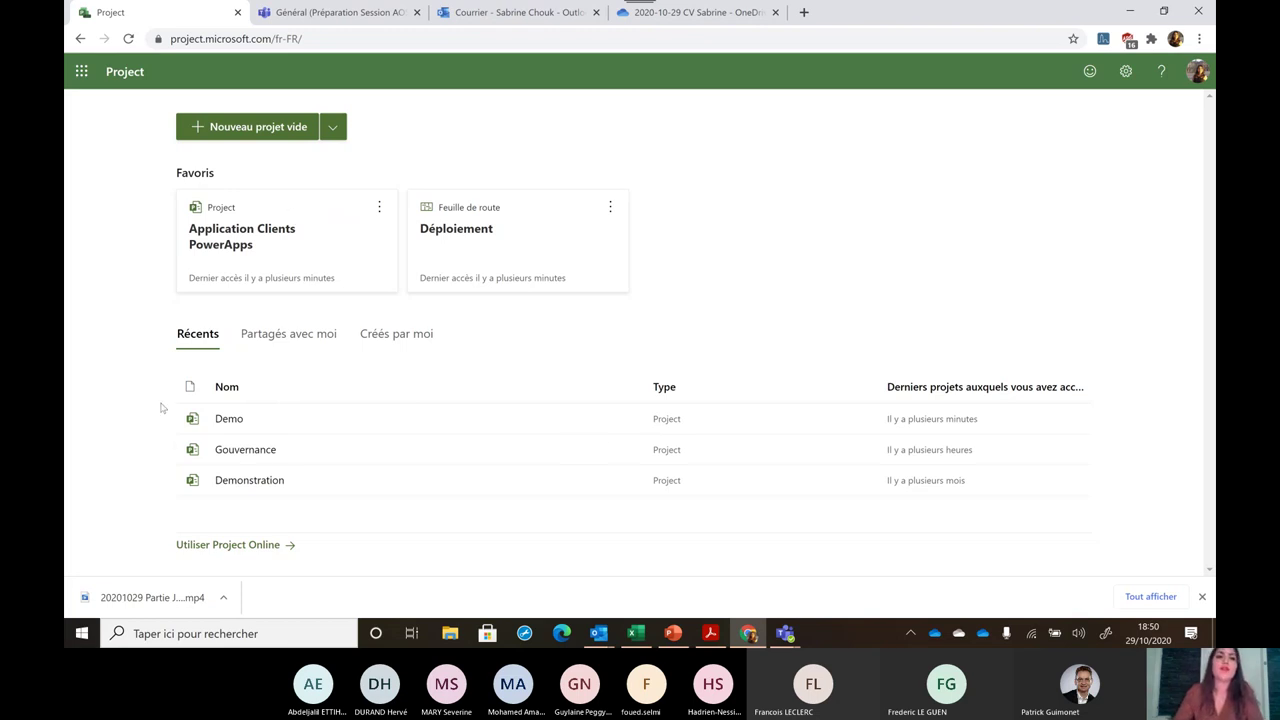
Create a new blank project and name it "APP AMS", keeping its default details
click(262, 120)
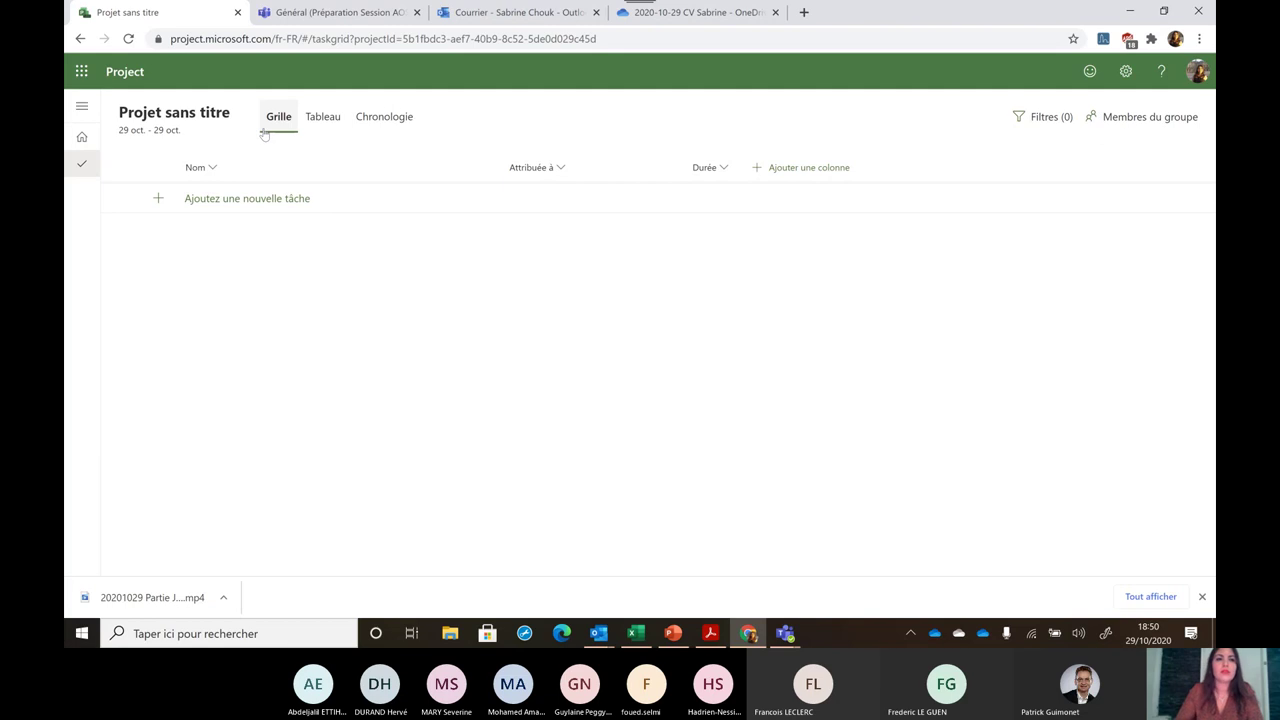
click(205, 118)
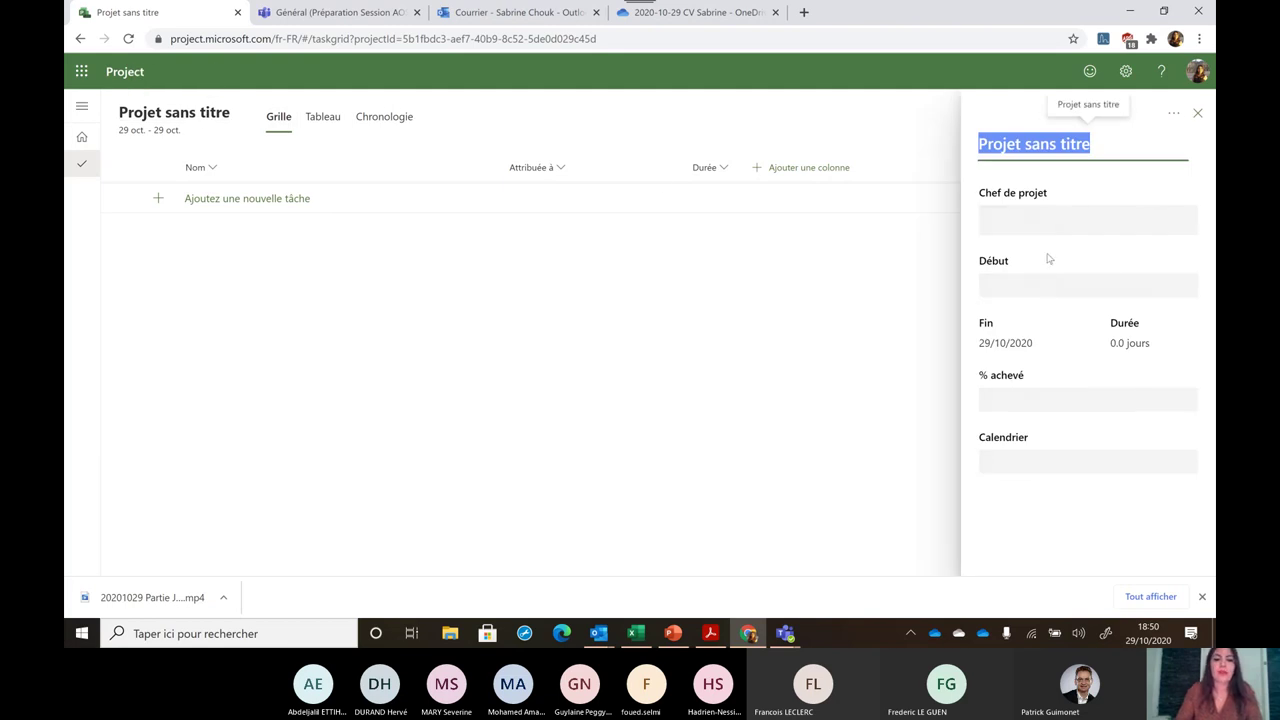
text(APP)
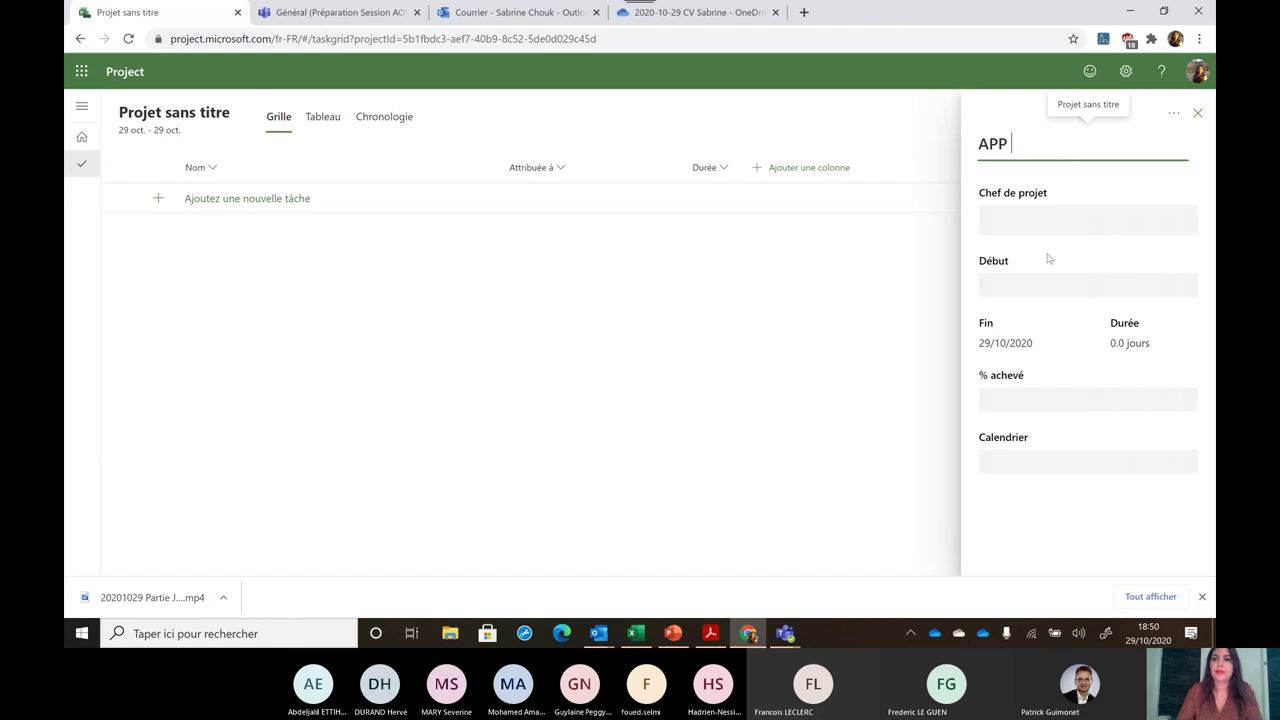
text( AMS)
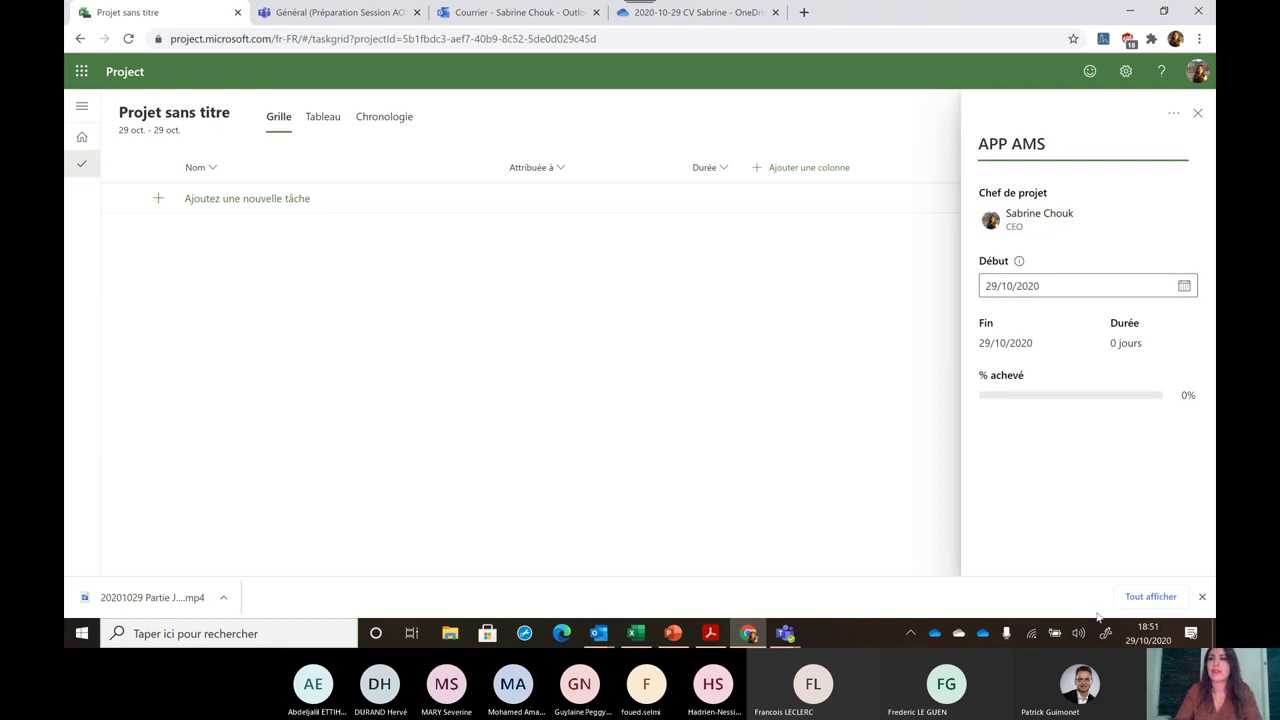
click(1197, 113)
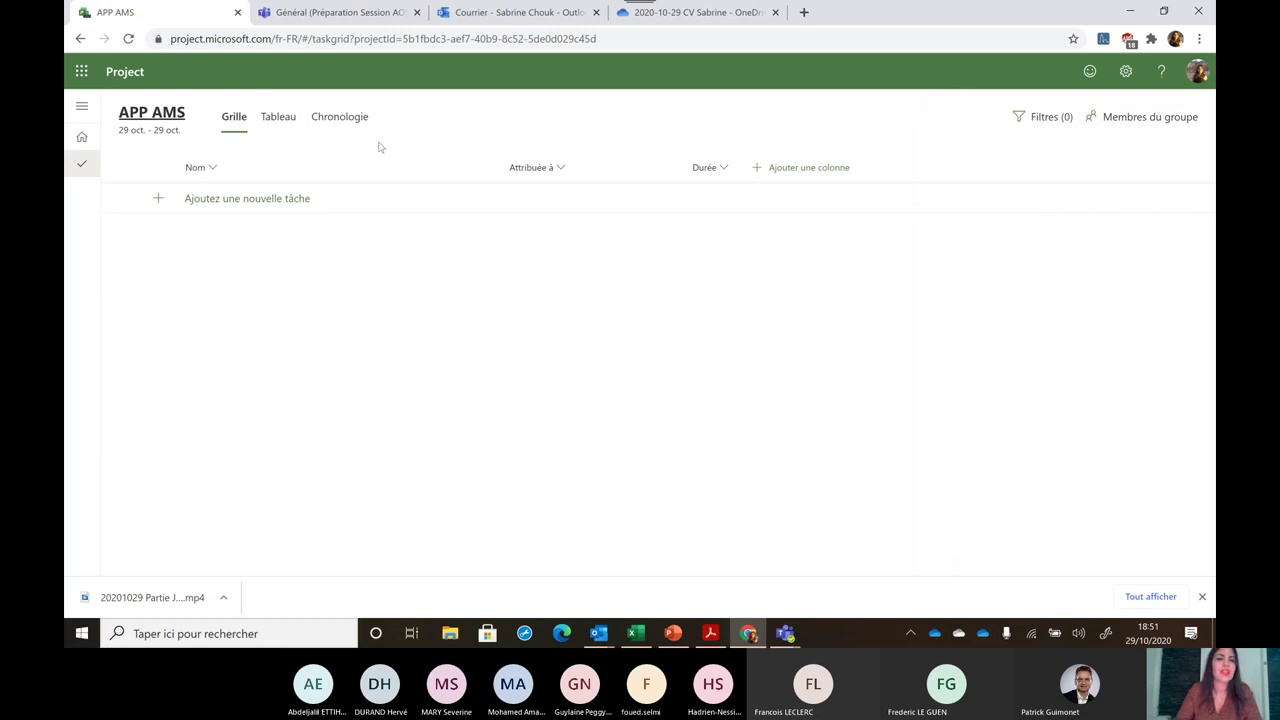
Look at the empty project's board (Tableau) and timeline (Chronologie) views, and return to the grid (Grille) view
click(285, 121)
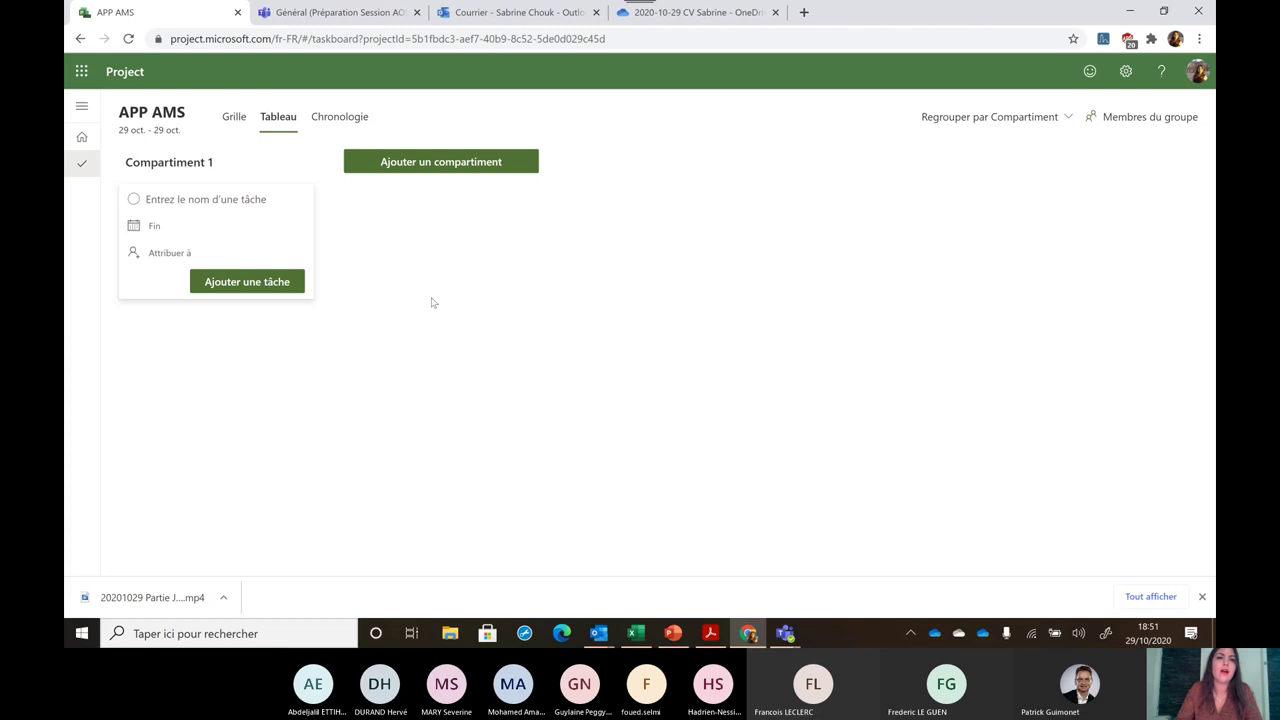
click(339, 117)
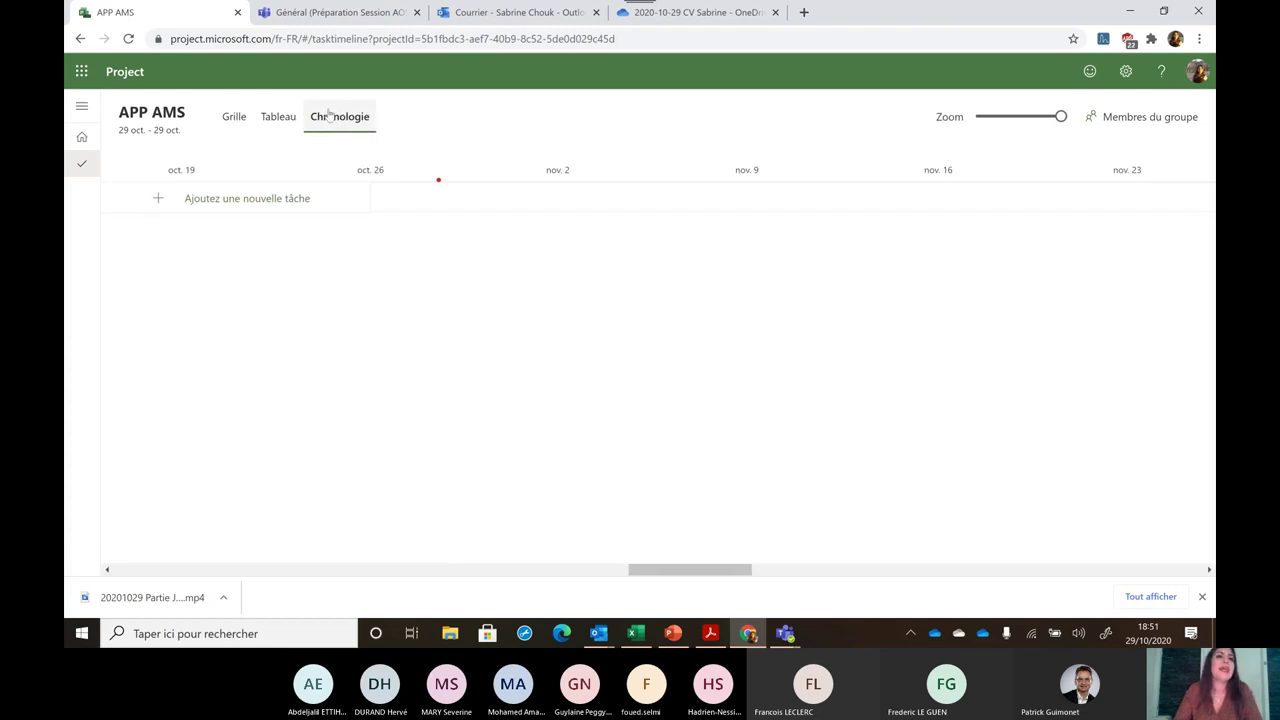
click(236, 118)
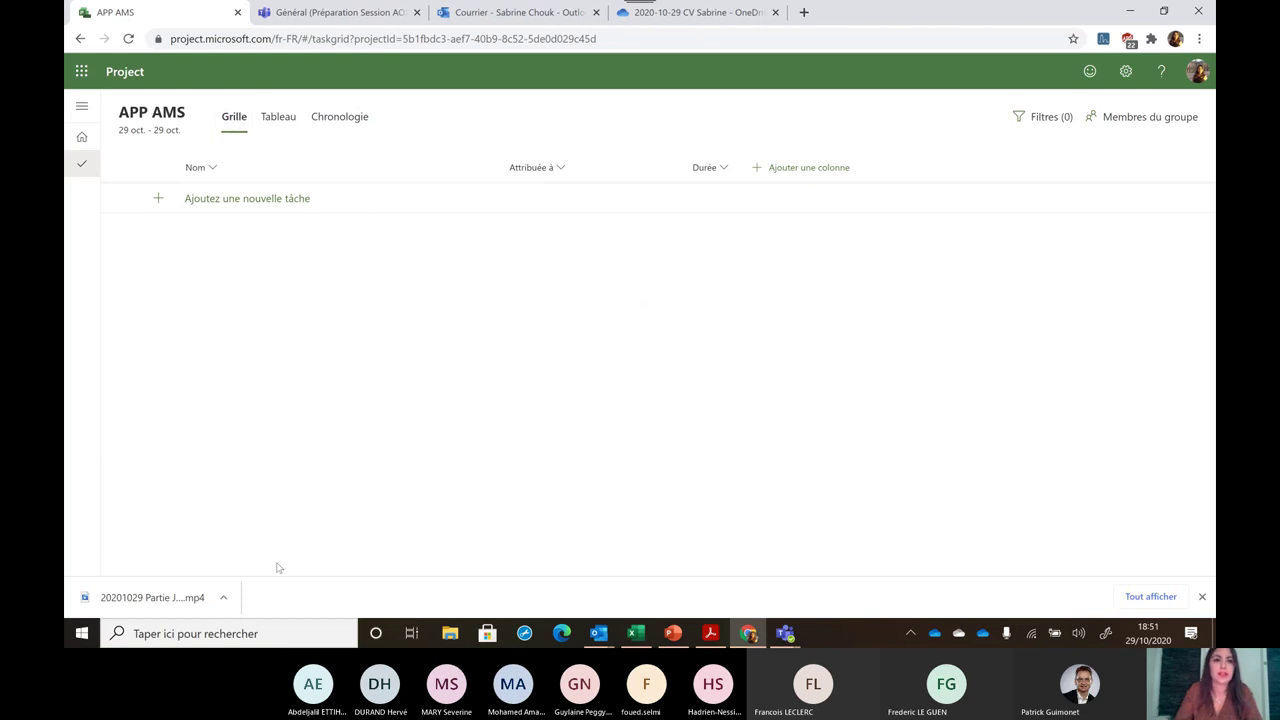
Add a first task named "Jalon: début" to the project grid
click(265, 200)
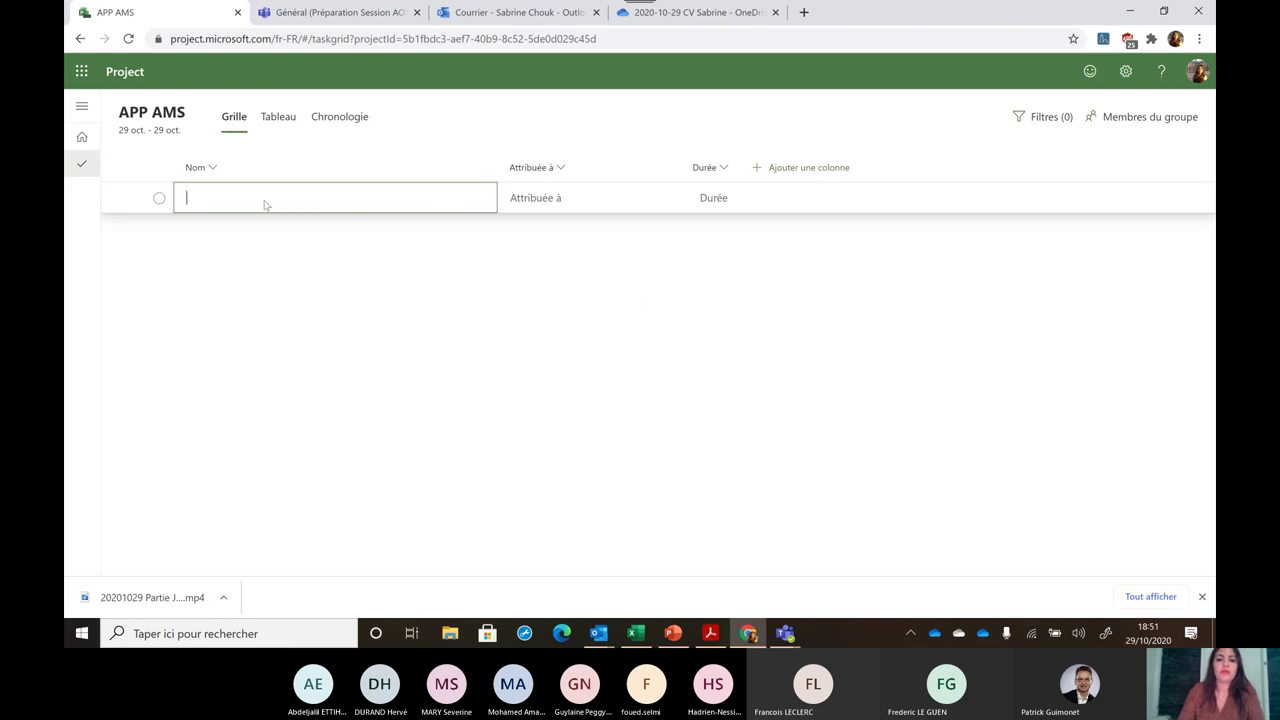
text(lon)
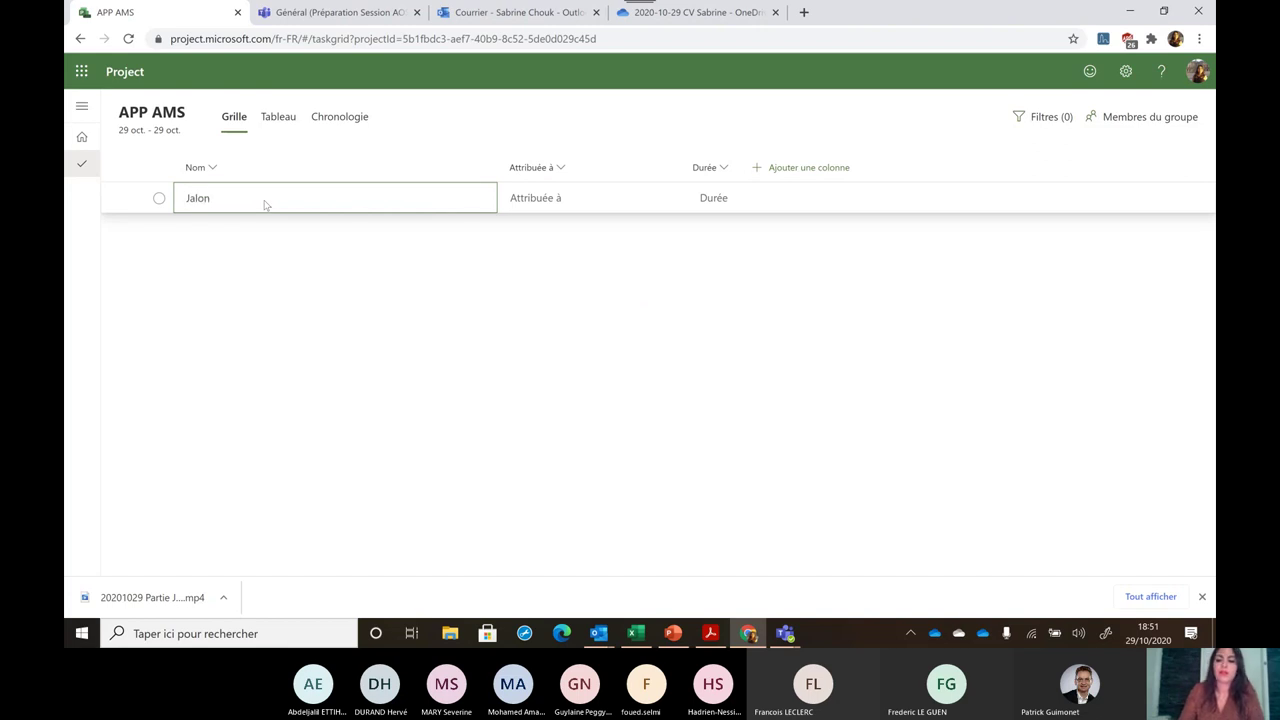
text(: début)
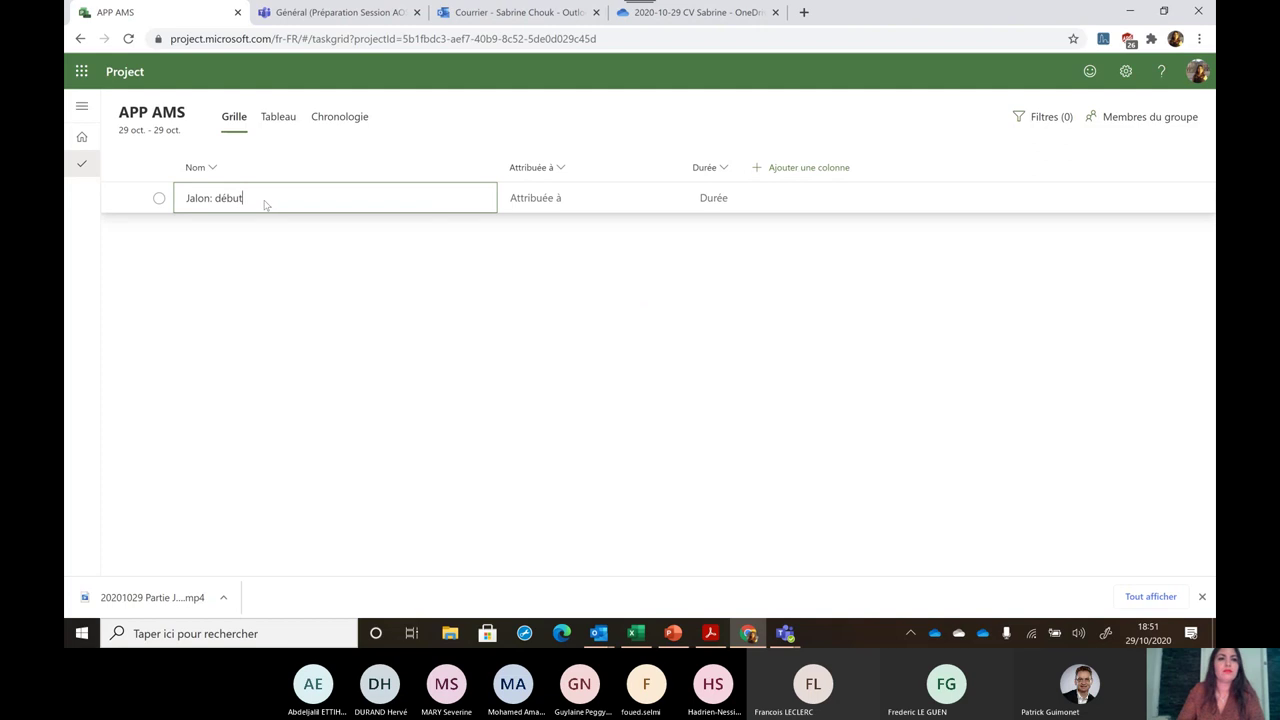
key(Return)
Add a second task named "Phase étude", correcting the missing accent with the spelling suggestion
click(230, 222)
text(Phase )
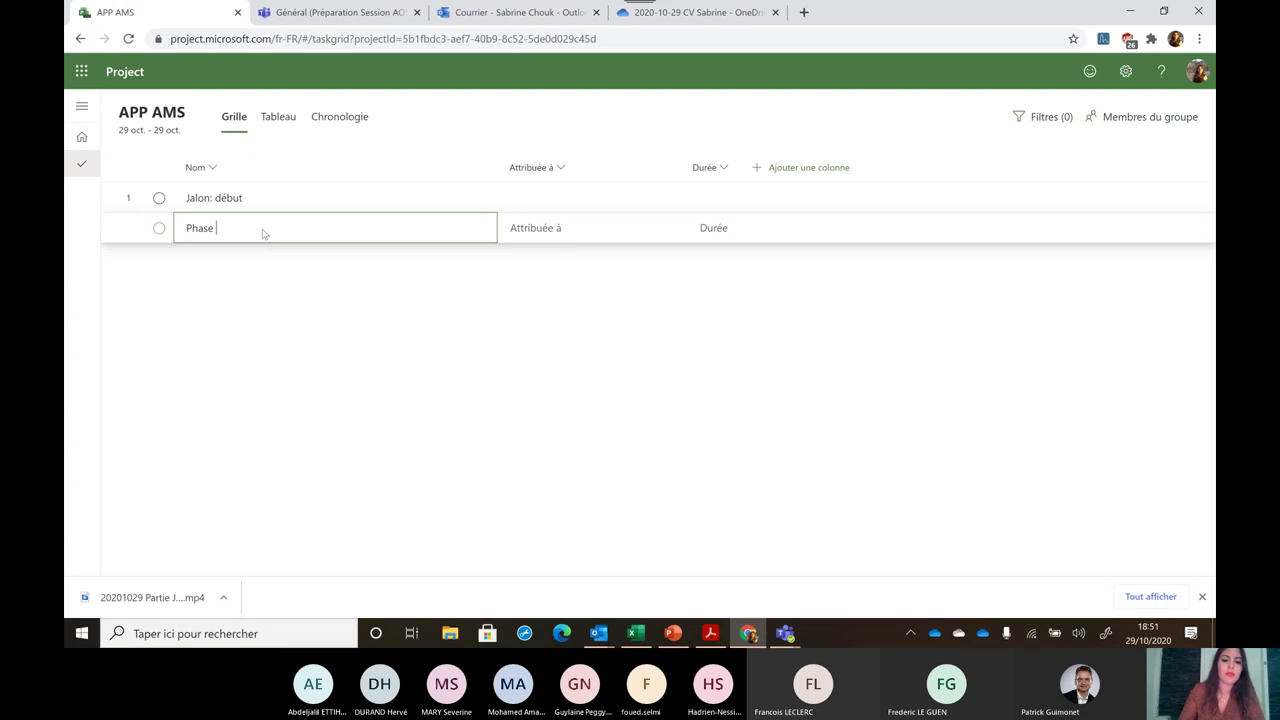
text(etude)
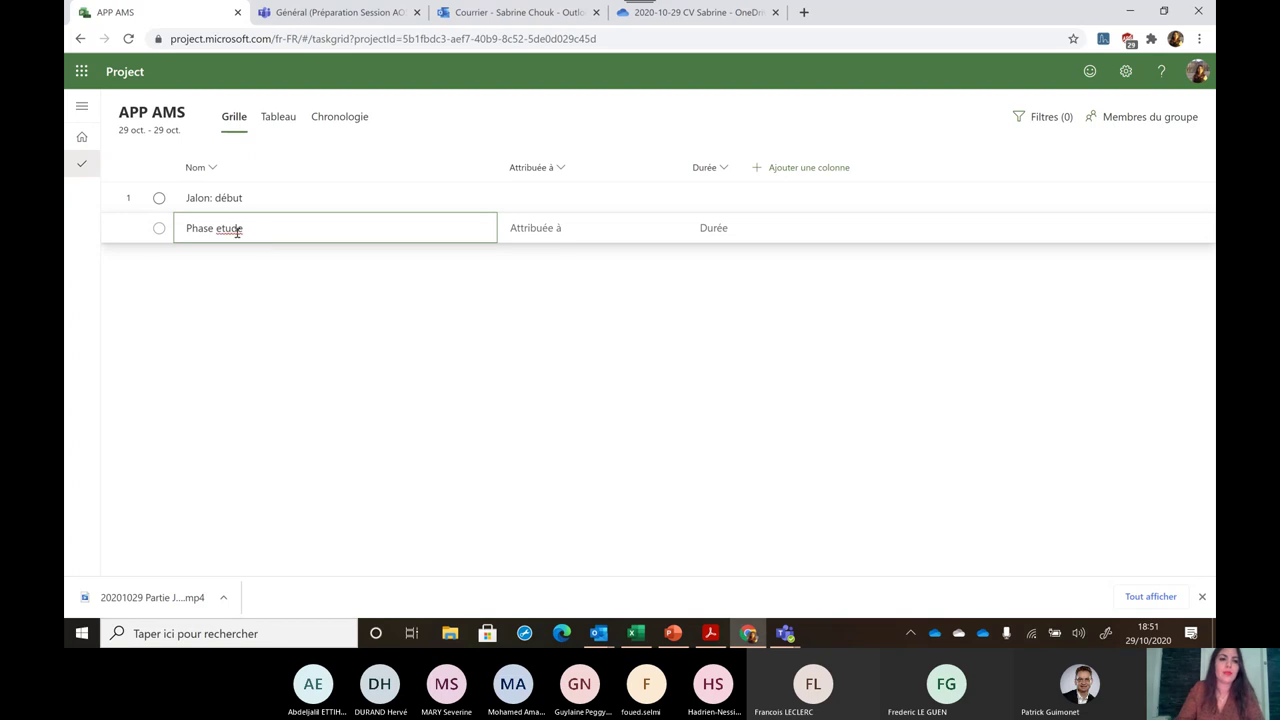
right_click(223, 230)
click(251, 246)
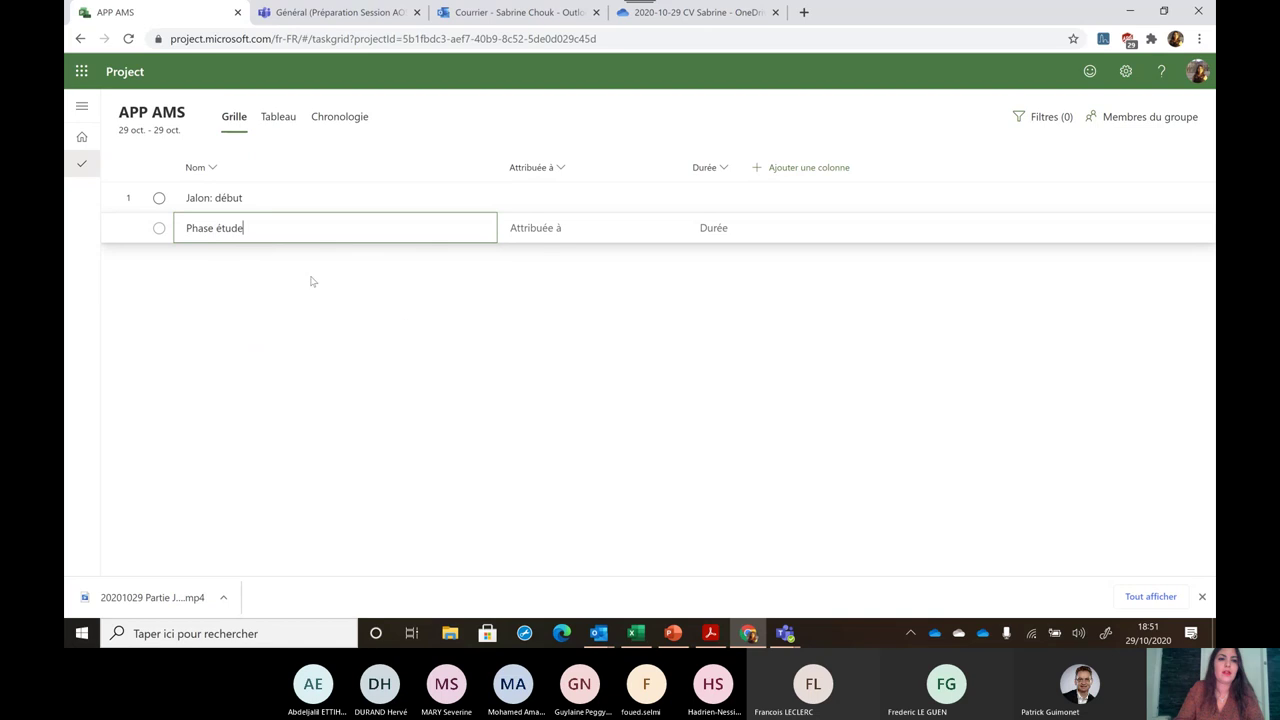
key(Tab)
key(Return)
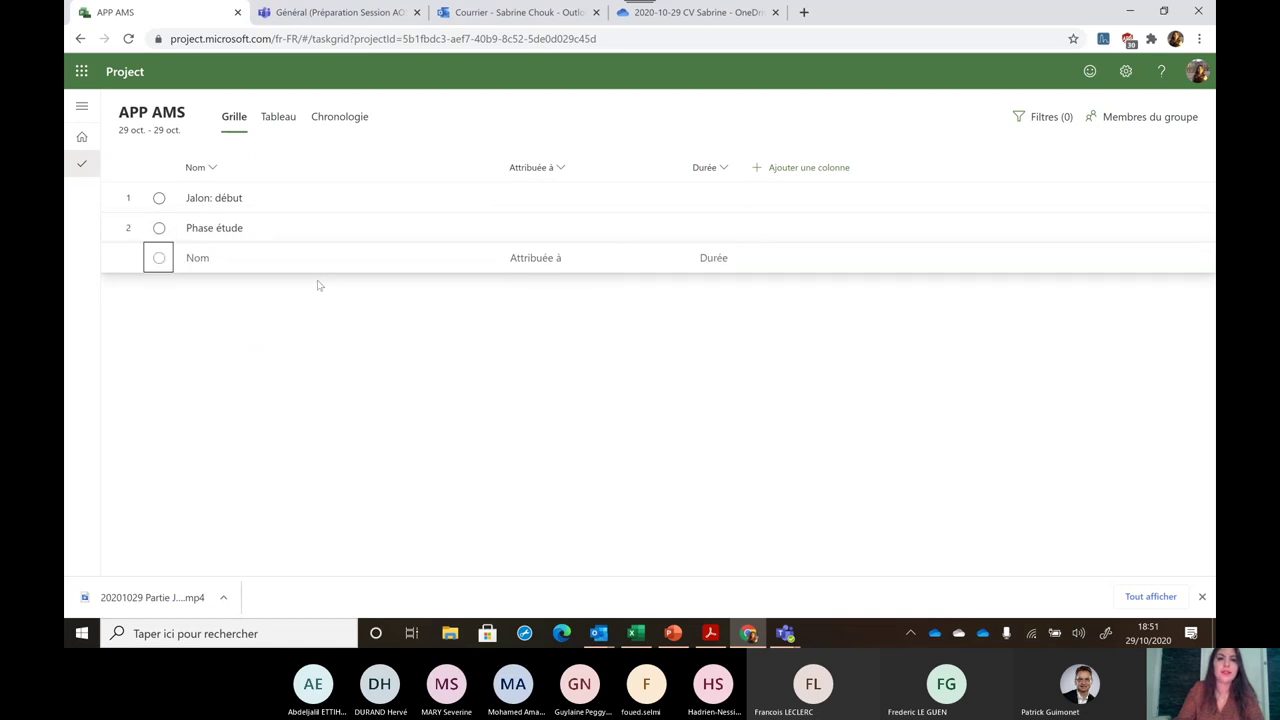
Add a third task named "Ateliers" below Phase étude
click(257, 268)
click(238, 267)
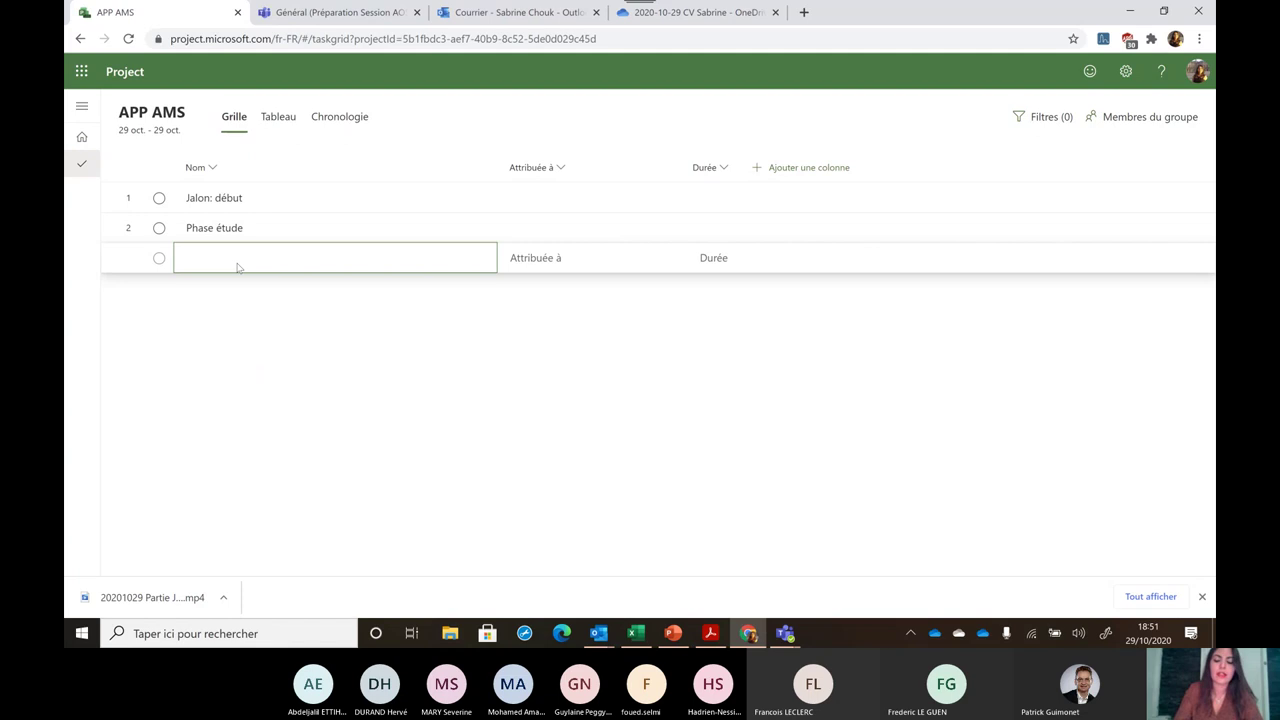
text(Ateliers)
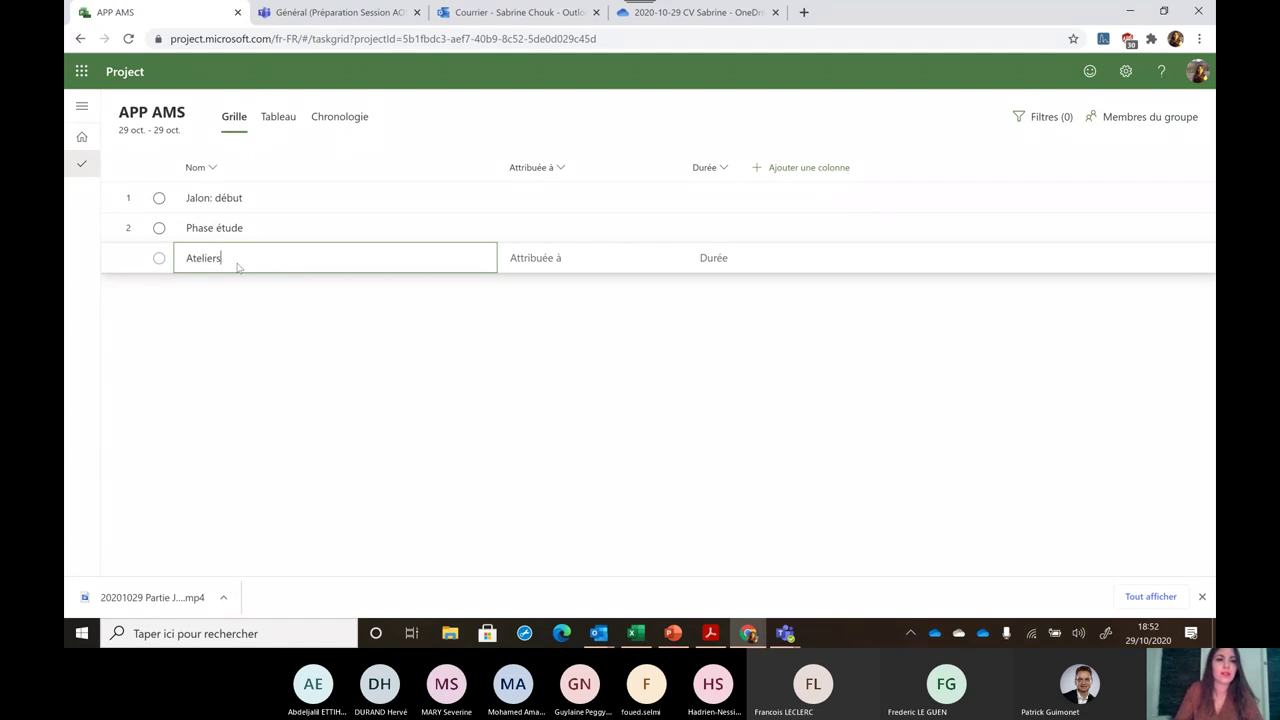
key(Tab)
key(Return)
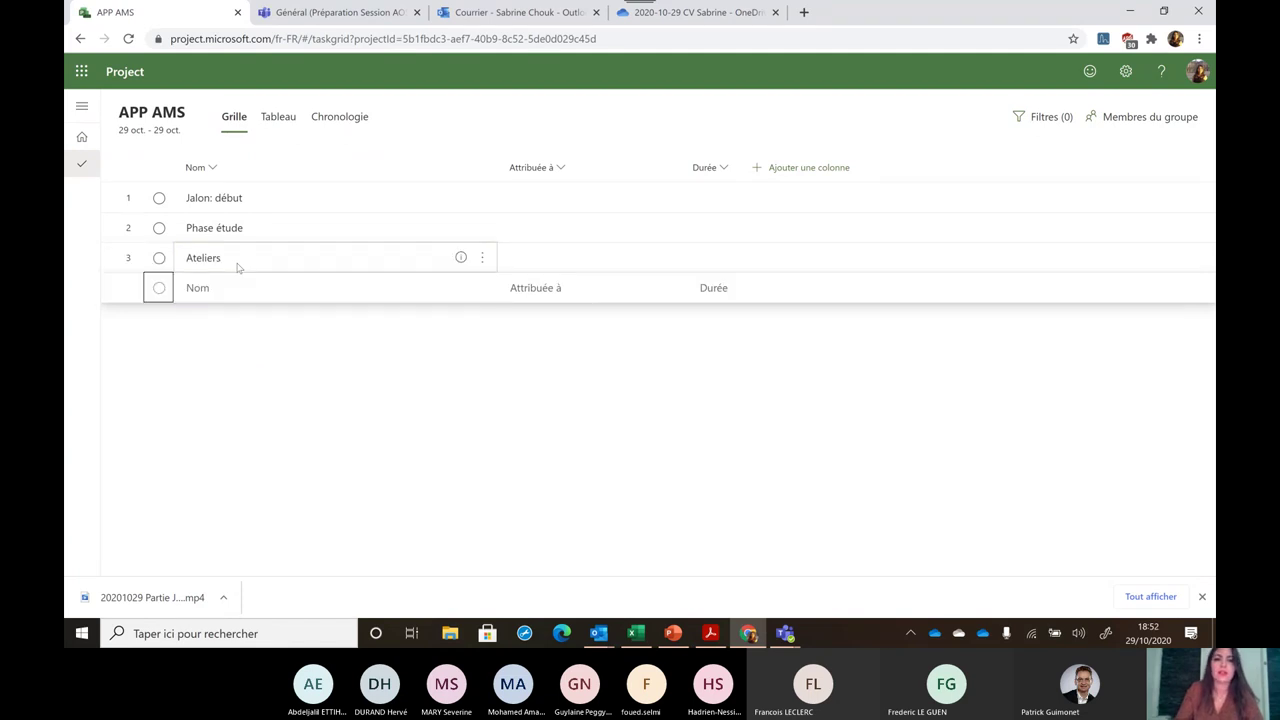
Add a fourth task named "Spécification fonctionnelles", fixing the second word with the spelling suggestion
click(206, 290)
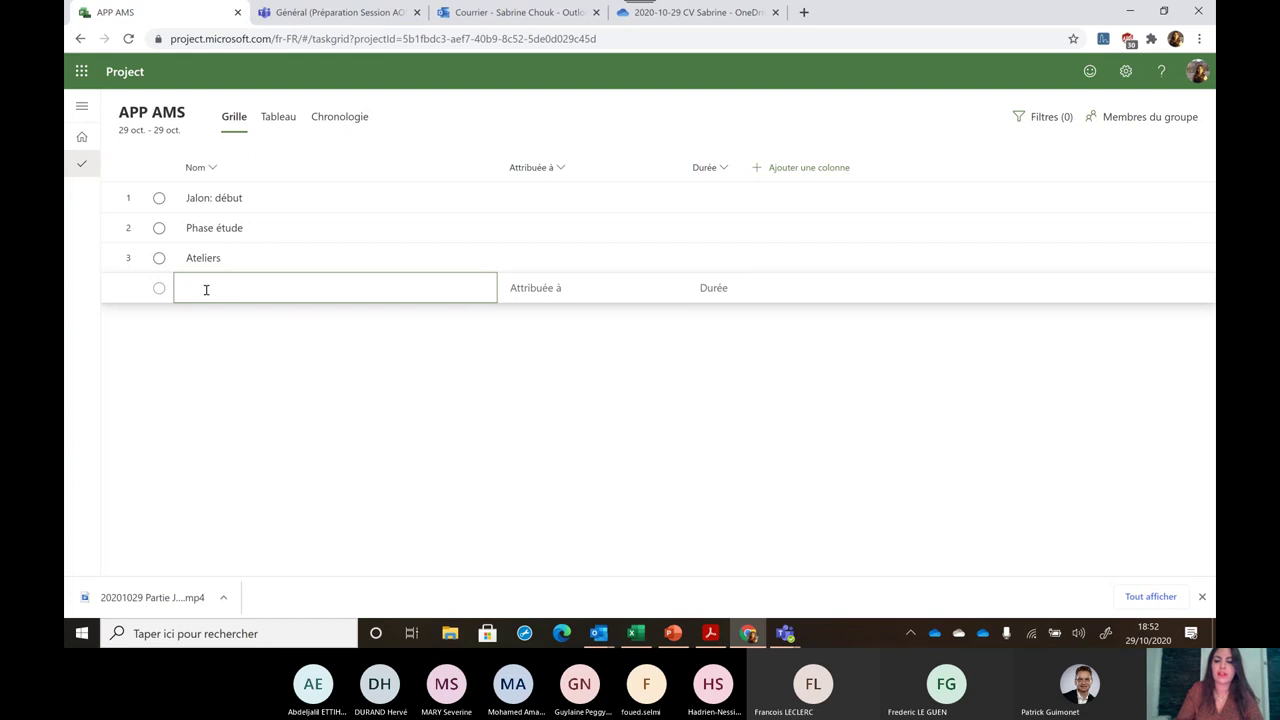
text(Spécification)
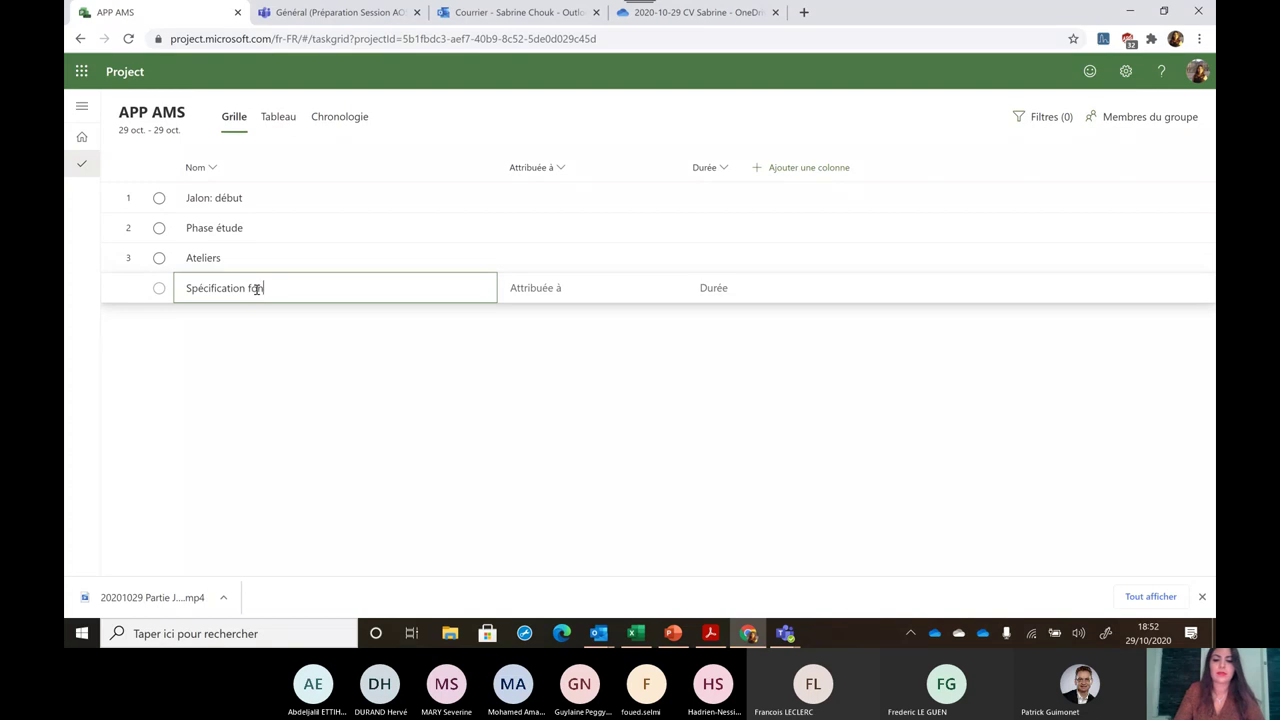
text(fonctionnelles)
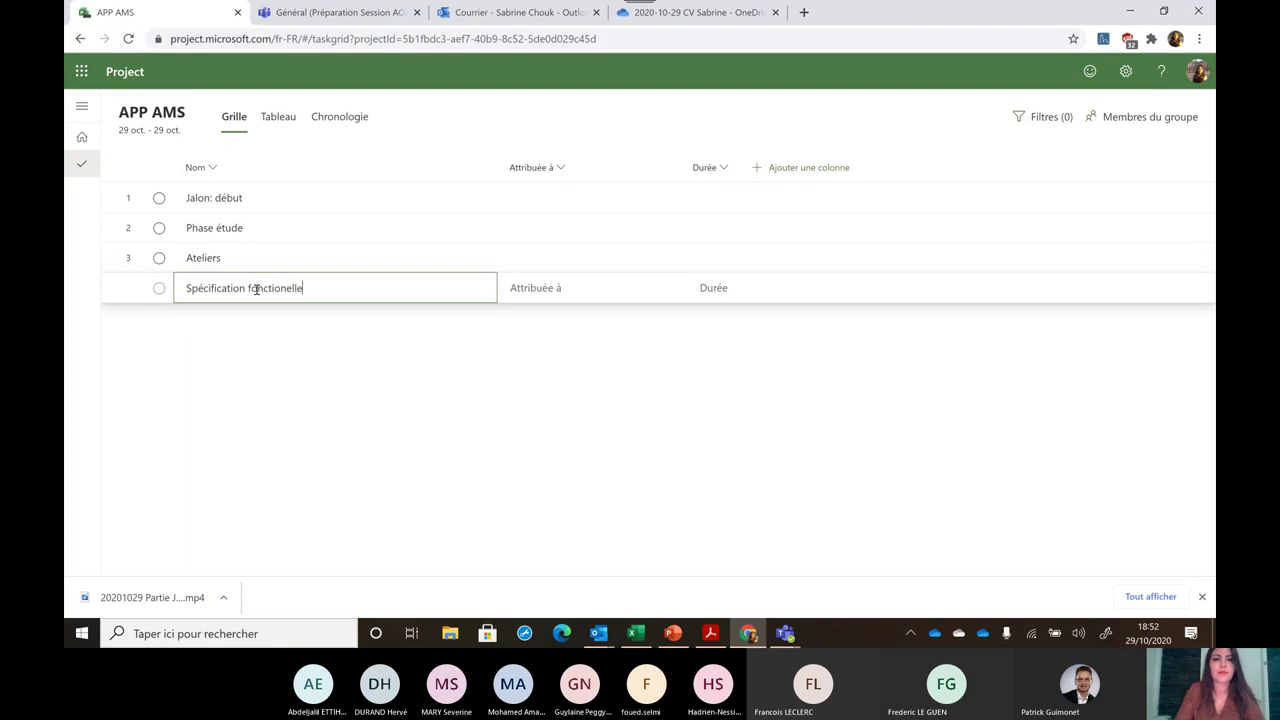
right_click(267, 289)
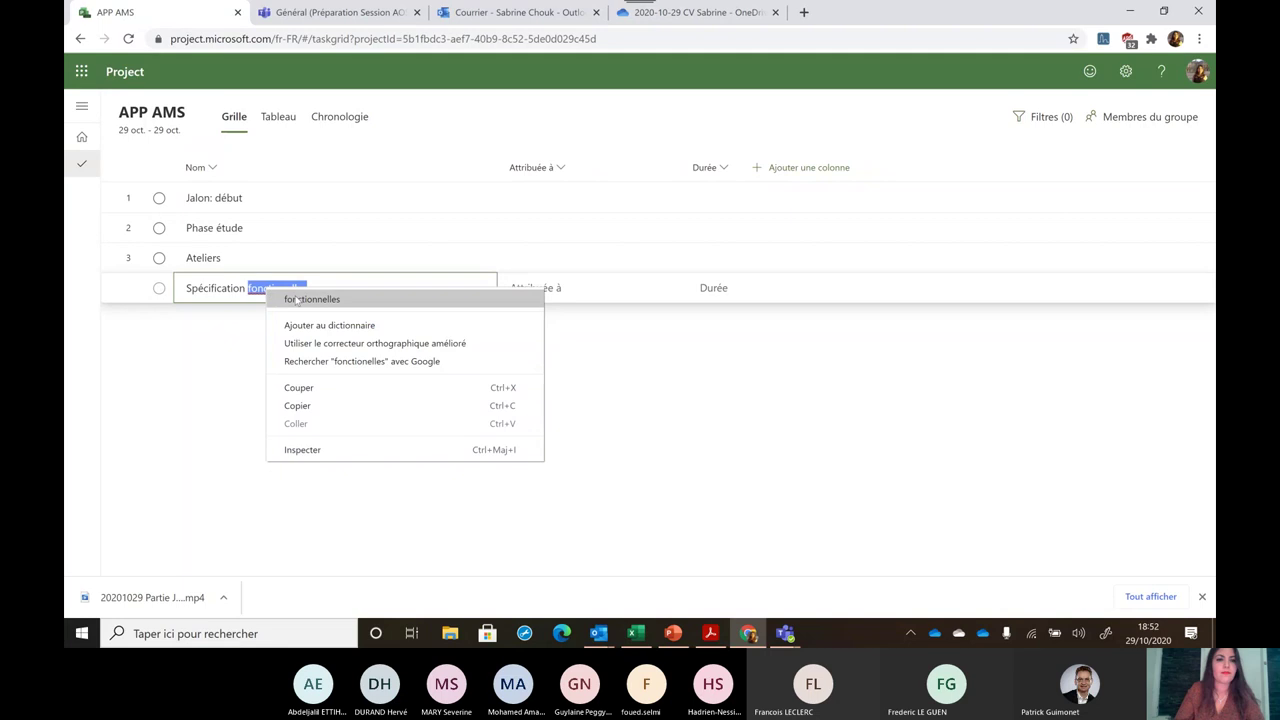
click(296, 300)
key(Tab)
key(Tab)
key(Return)
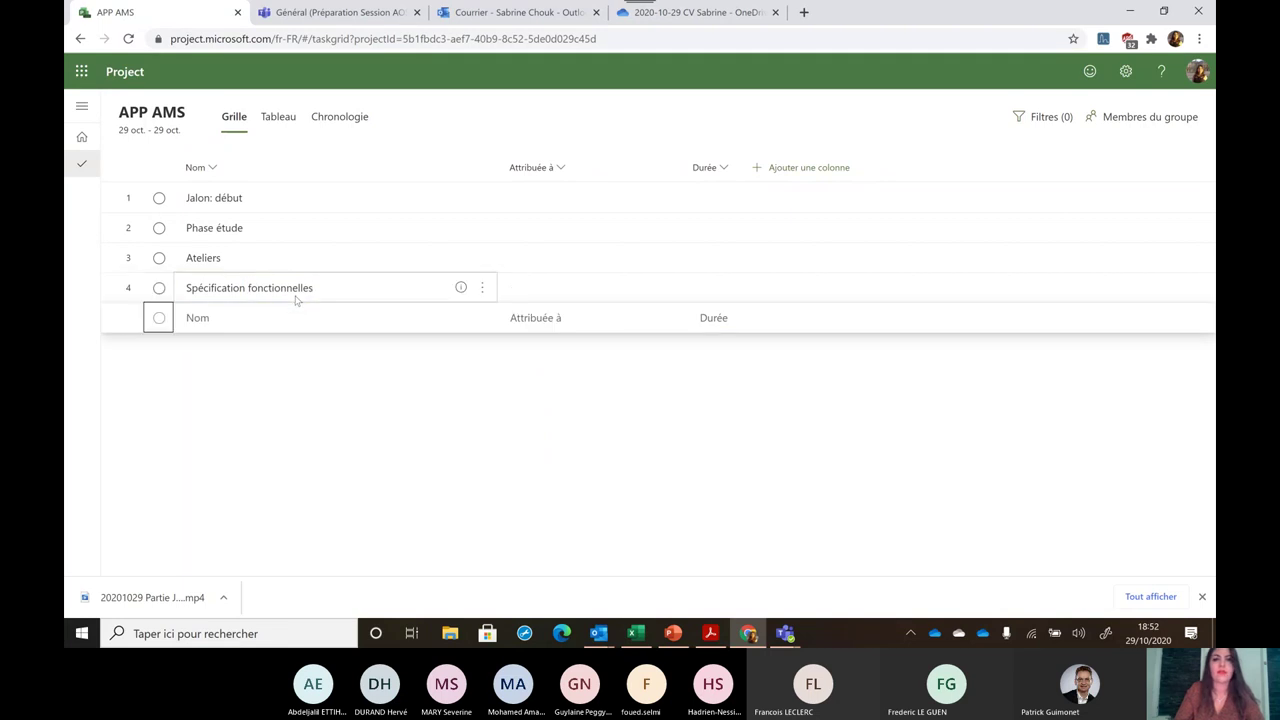
Add a fifth task named "Spécifications techniques" at the end of the task list
click(243, 317)
click(225, 318)
text(Spe)
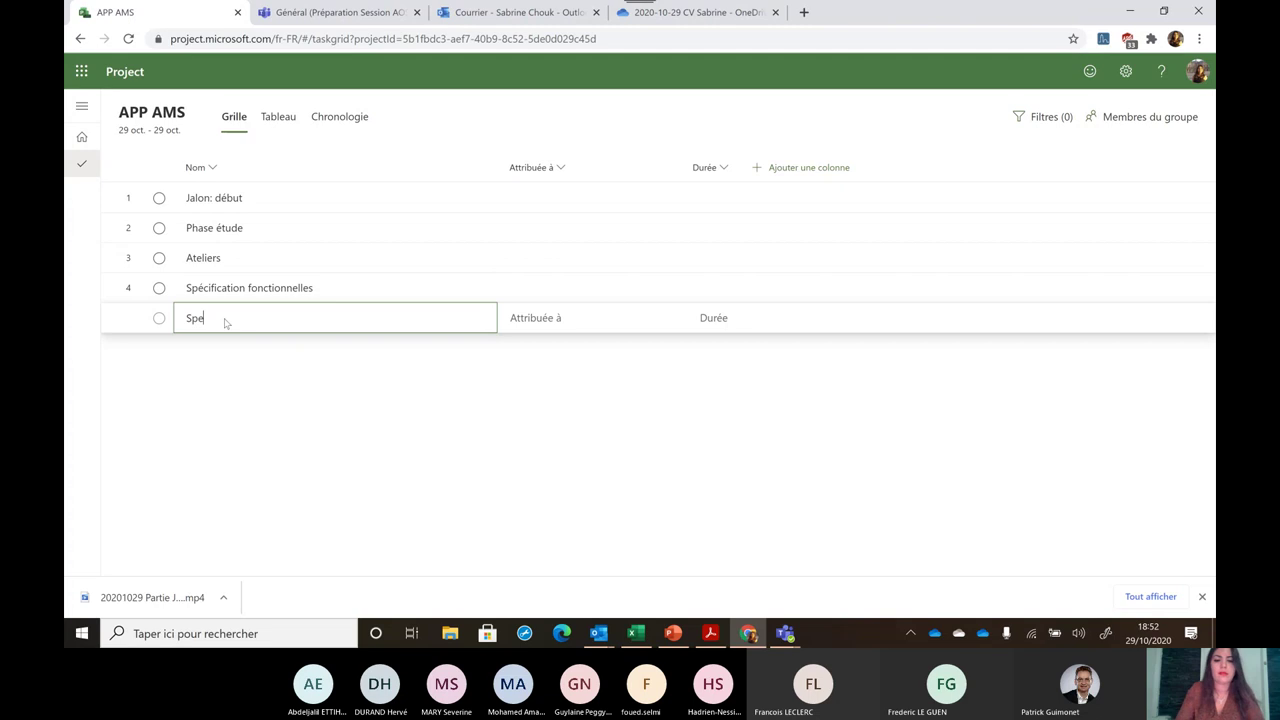
key(BackSpace)
text(écifications)
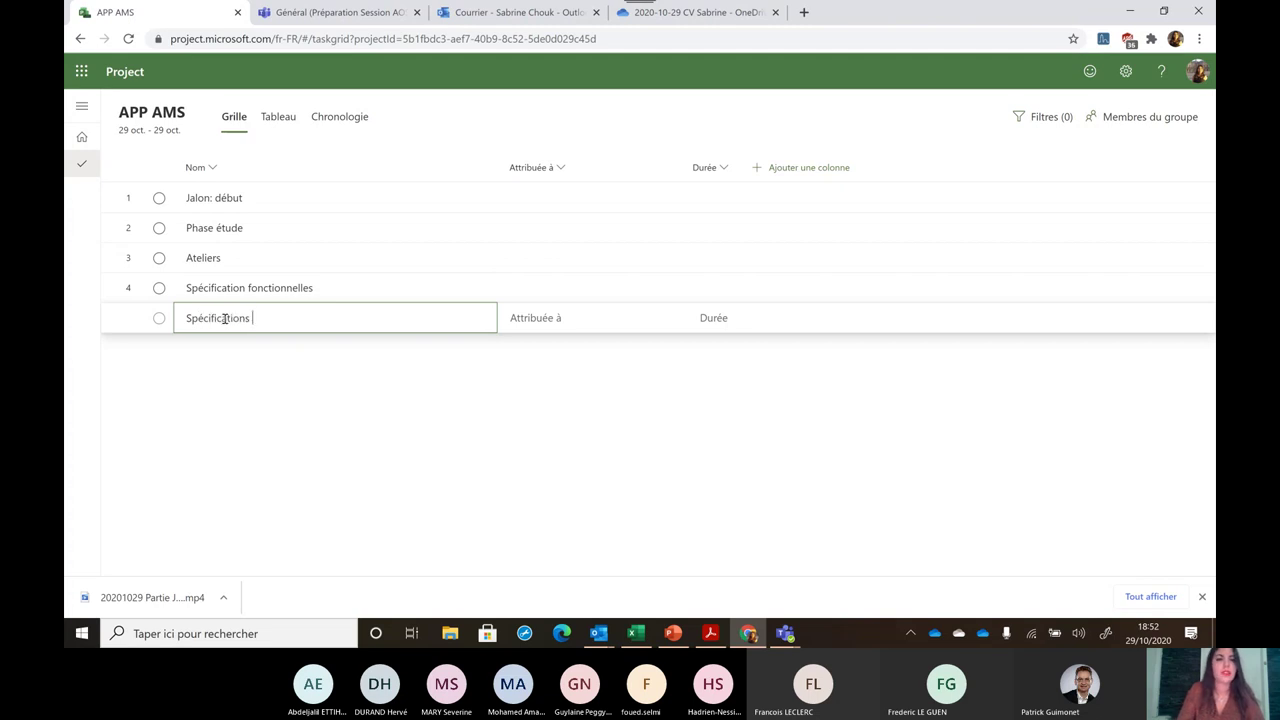
text( technique)
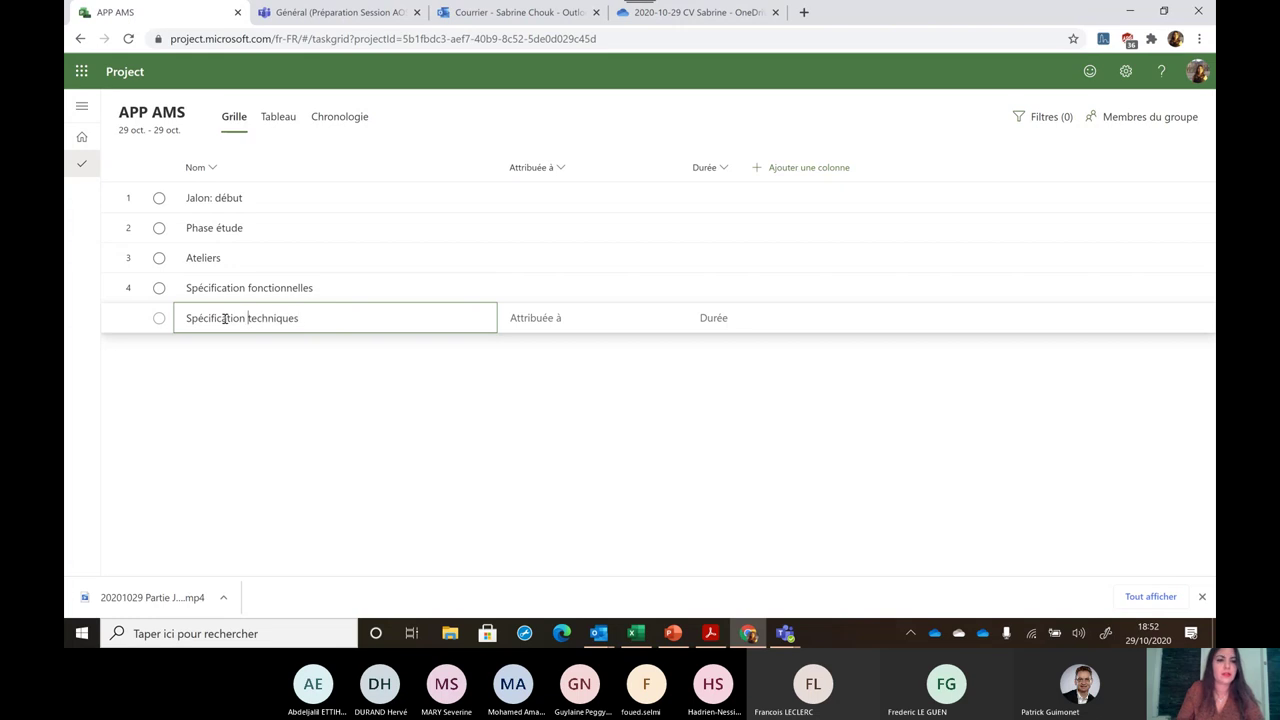
text(s)
key(Tab)
key(Return)
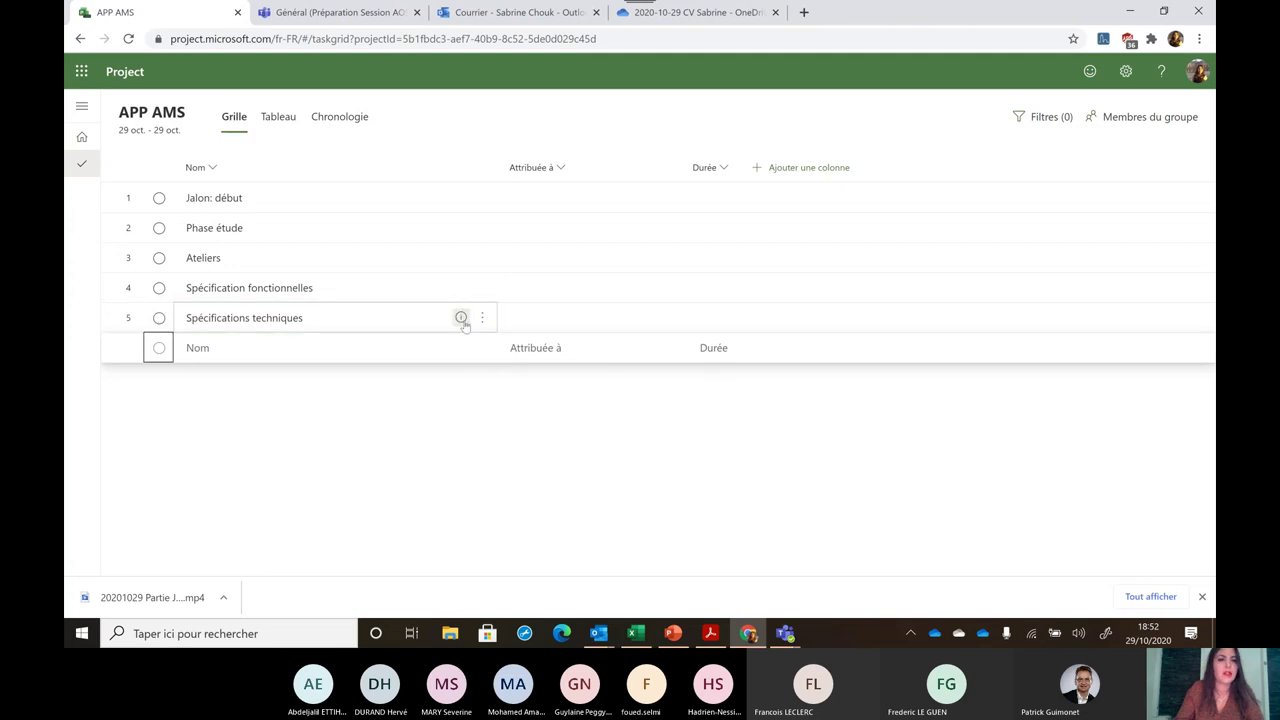
Rename task 4 to the plural "Spécifications fonctionnelles"
click(240, 287)
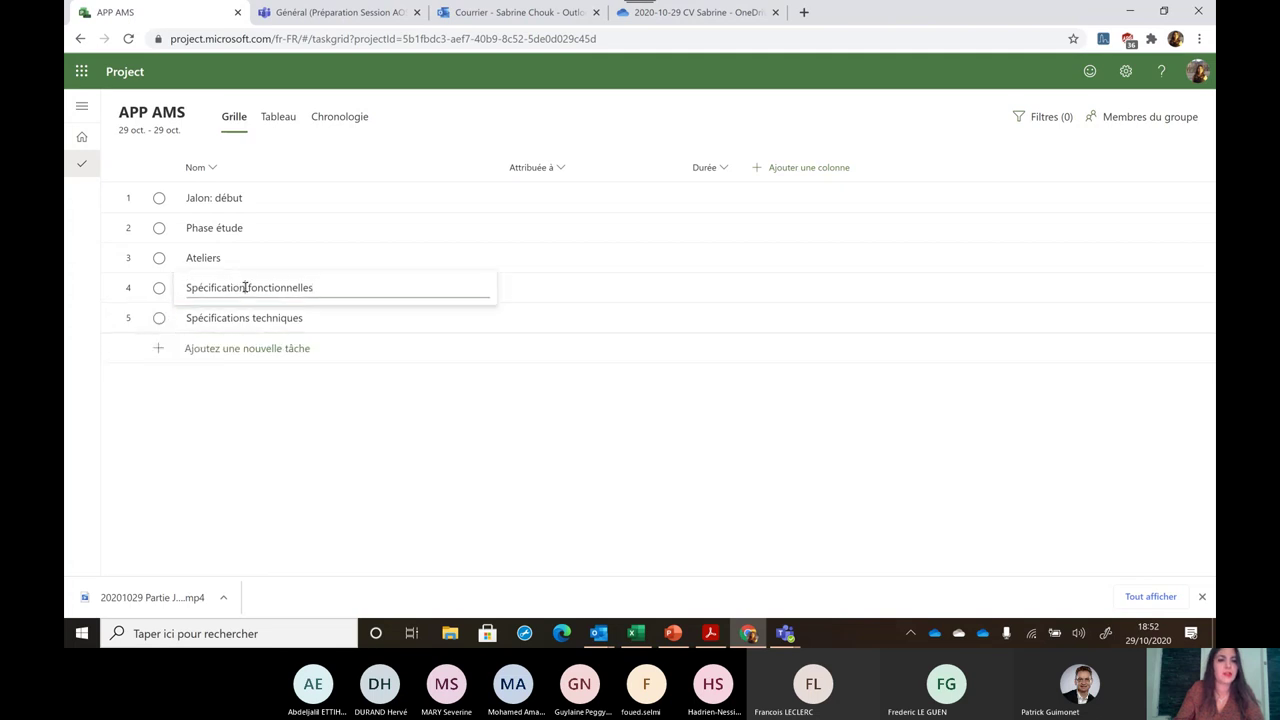
text(s)
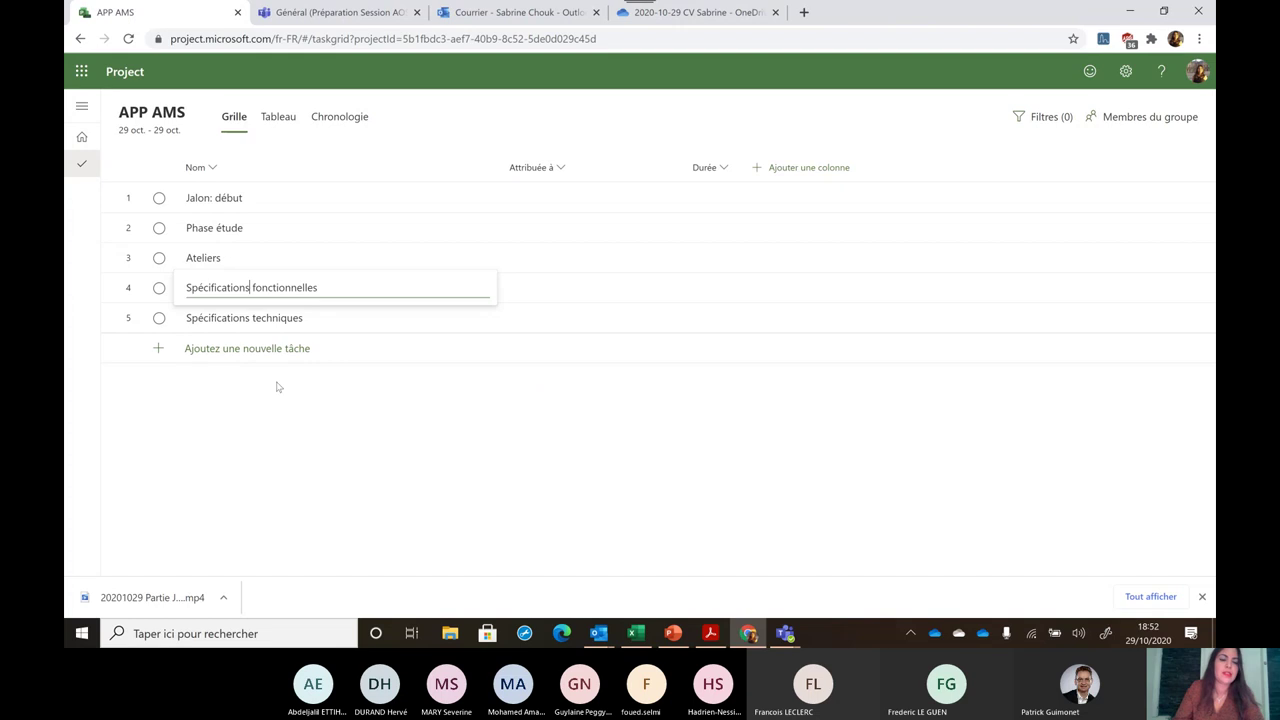
click(285, 413)
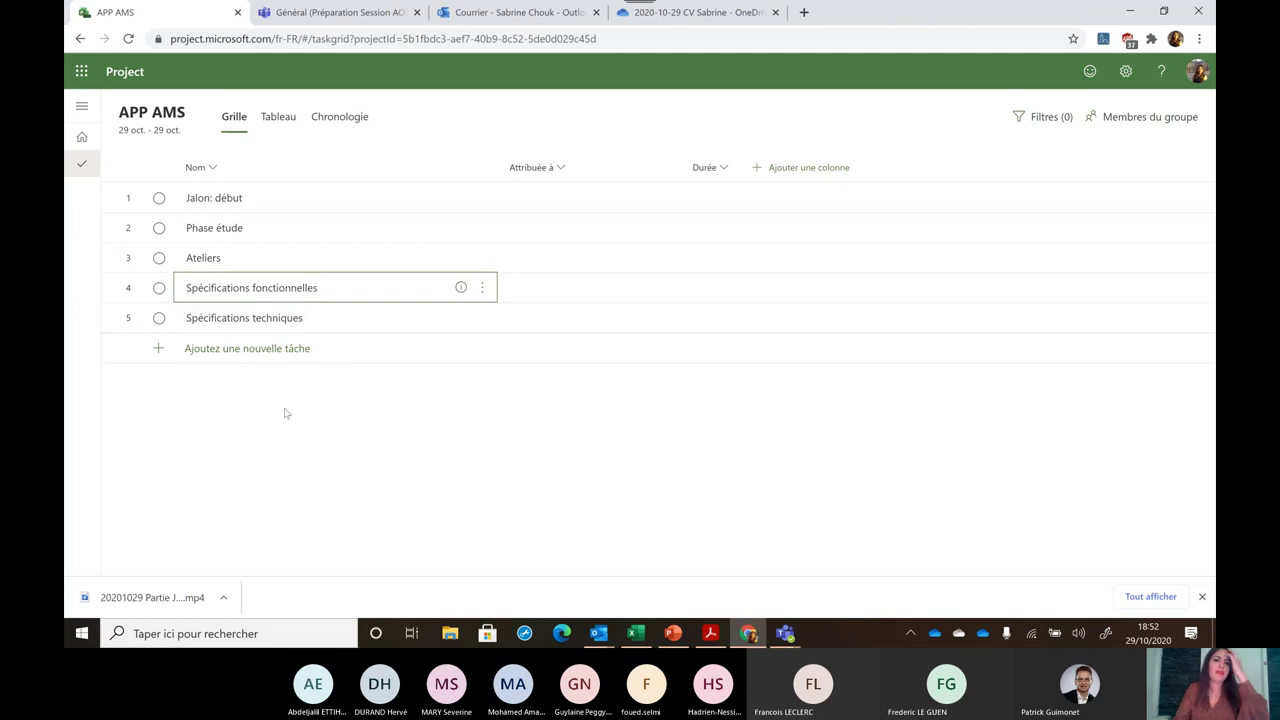
Add a sixth task named "Etude réalisée" below Spécifications techniques
click(240, 349)
text(E)
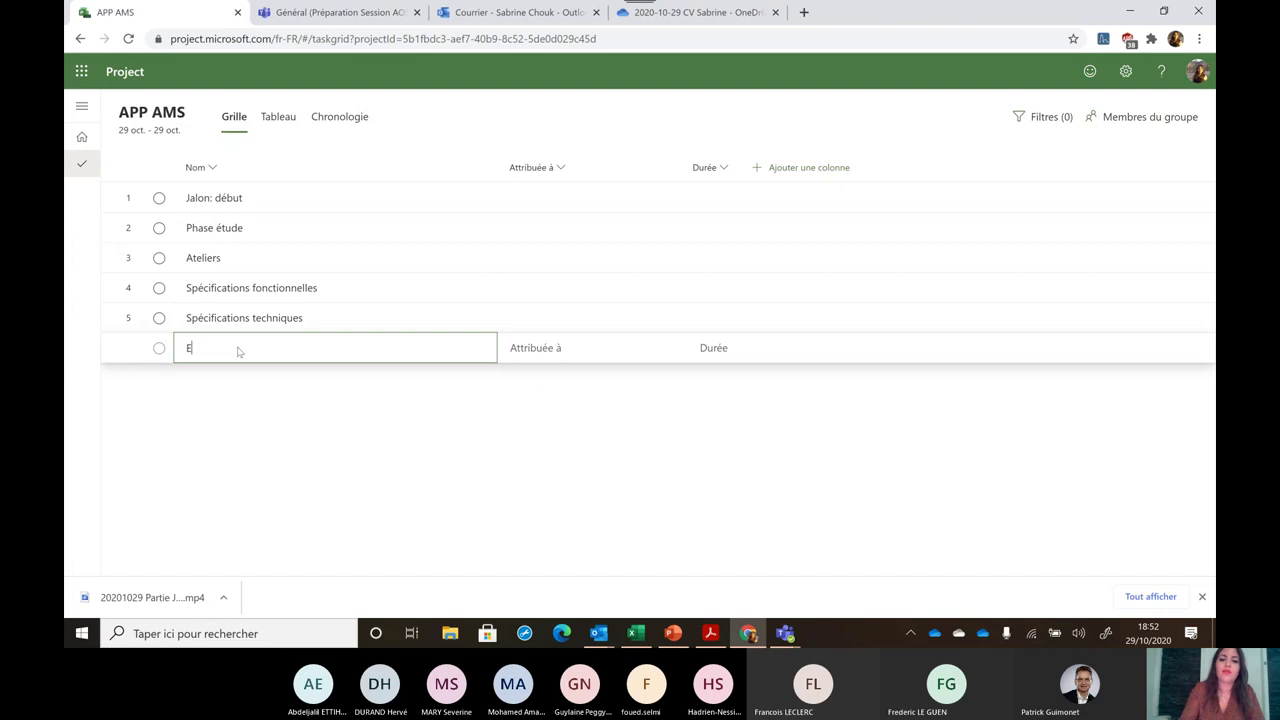
text(tude réalisée)
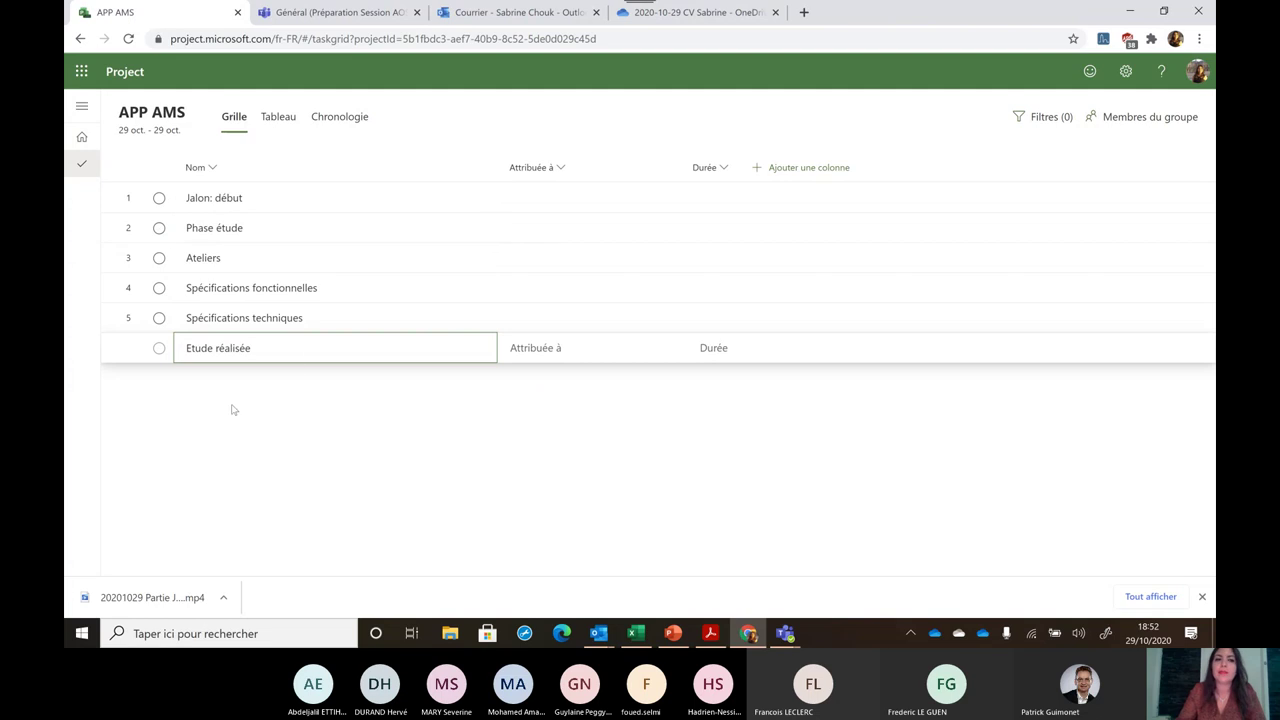
key(Return)
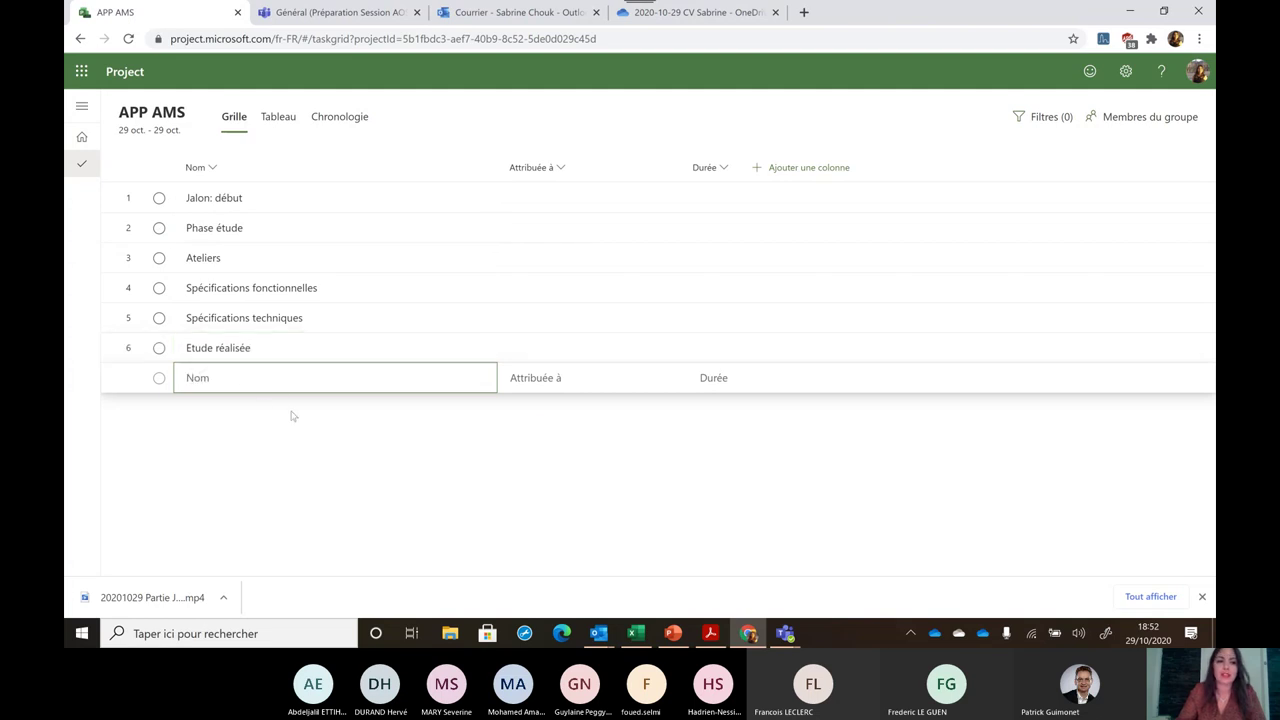
Add a seventh task named "Phase de réalisation" below Etude réalisée
click(200, 378)
text(Phase de réalisation)
key(Tab)
key(Tab)
key(Tab)
Add an eighth task named "MVP 1" below Phase de réalisation
click(224, 413)
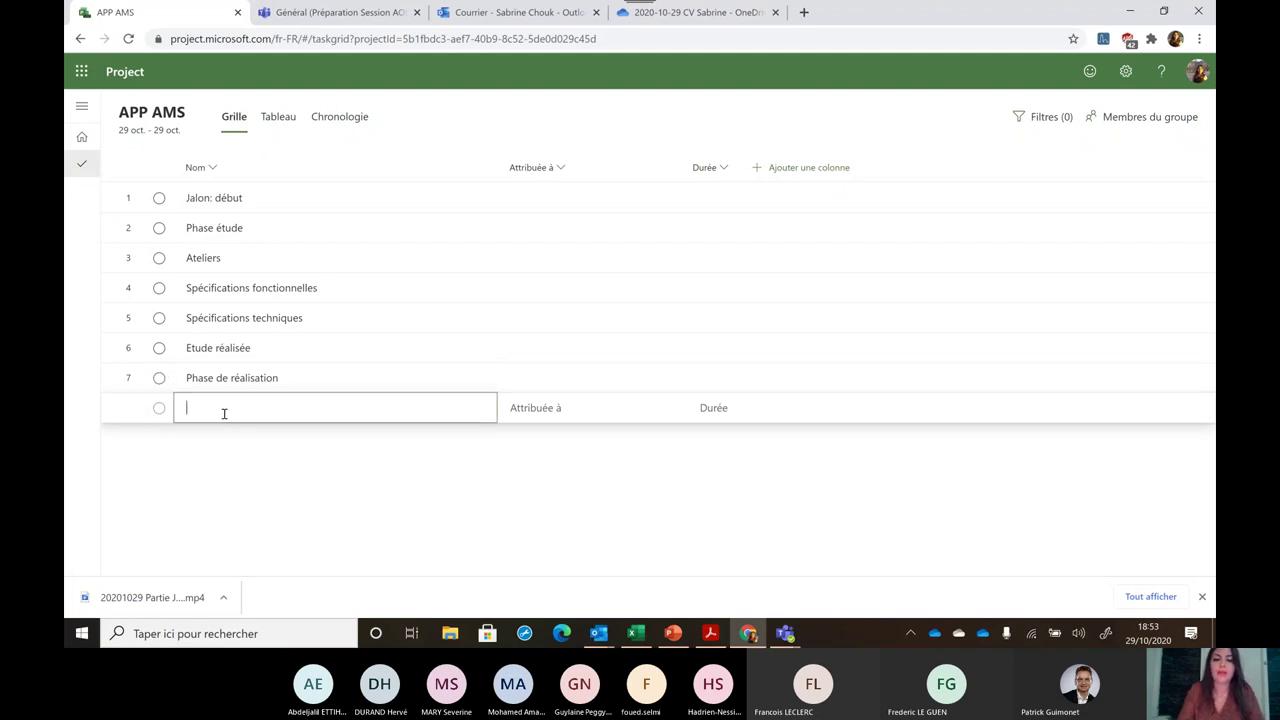
text(MV)
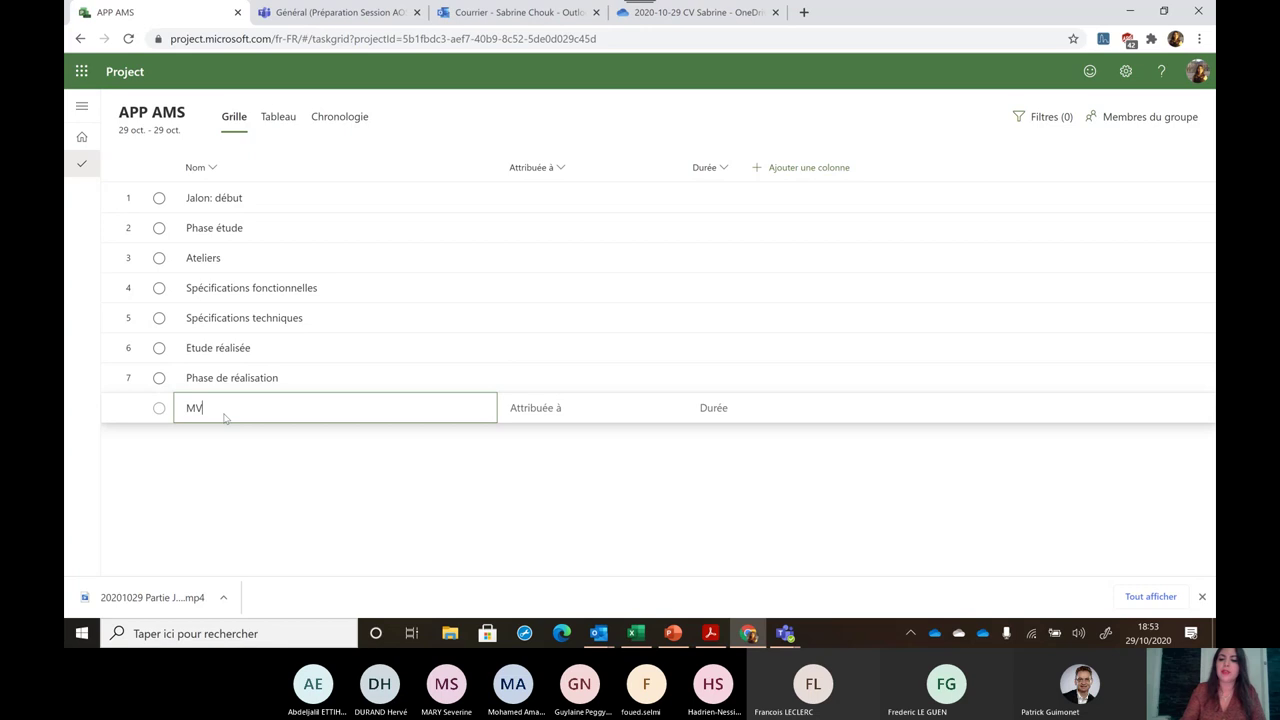
text(P 1)
key(Tab)
key(Tab)
key(Tab)
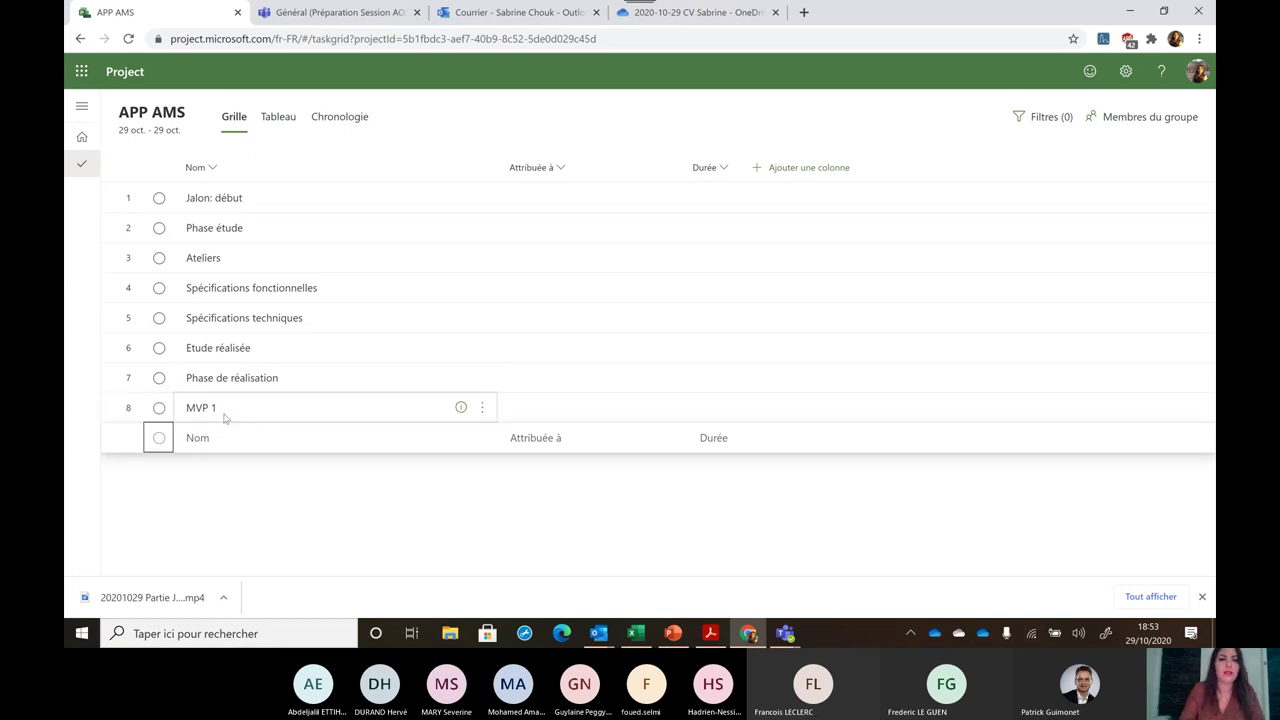
Add a ninth task named "MVP 2" below MVP 1
click(248, 443)
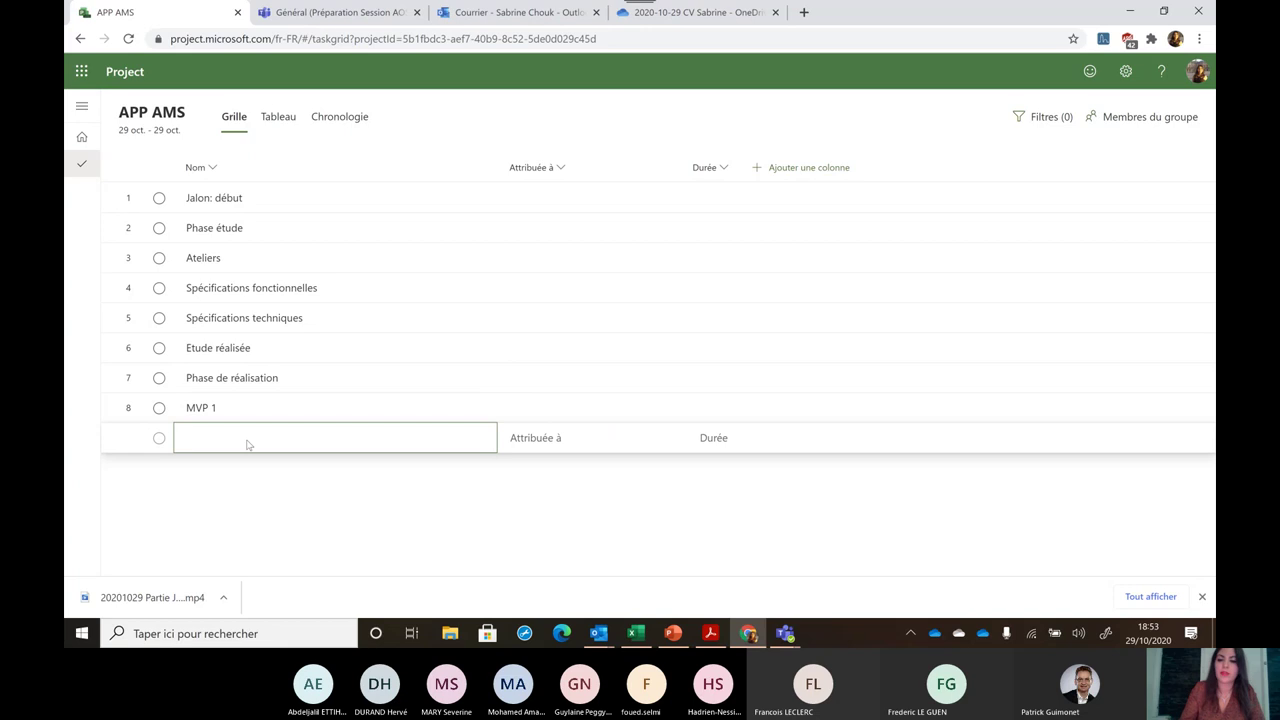
text(MVP 2)
key(Tab)
key(Tab)
key(Tab)
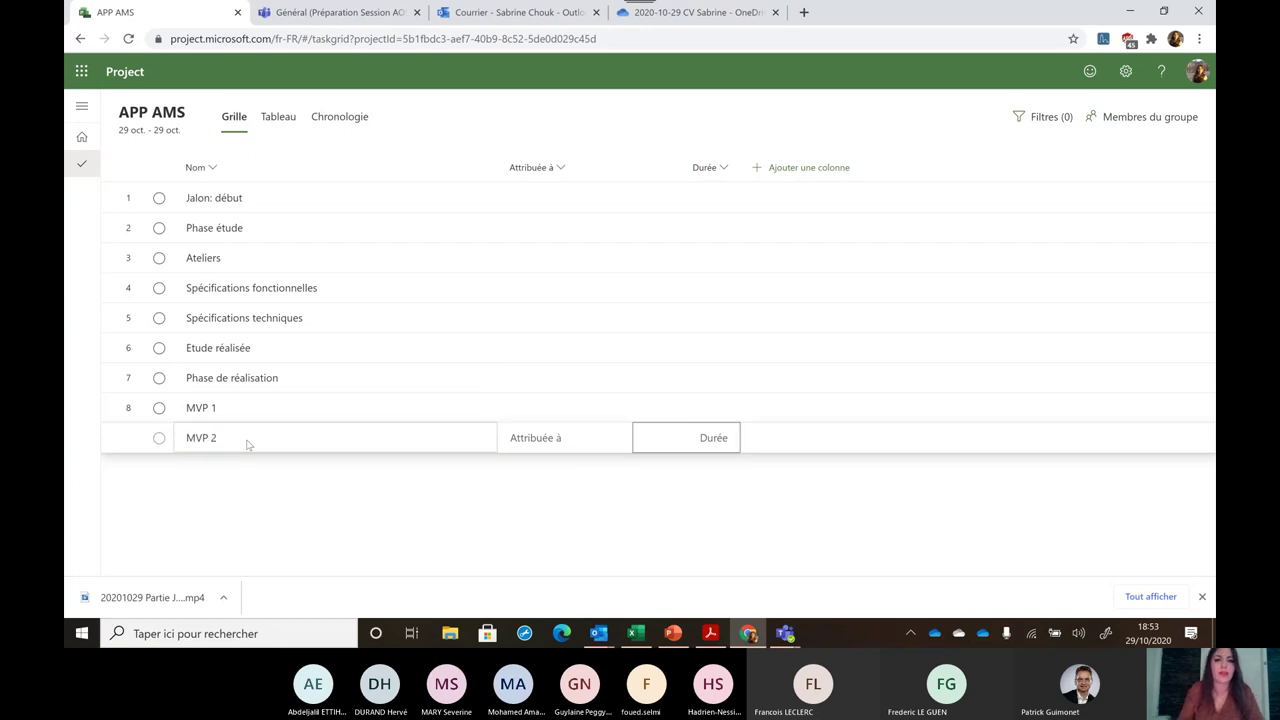
Add a tenth task named "MVP 3" below MVP 2
click(256, 480)
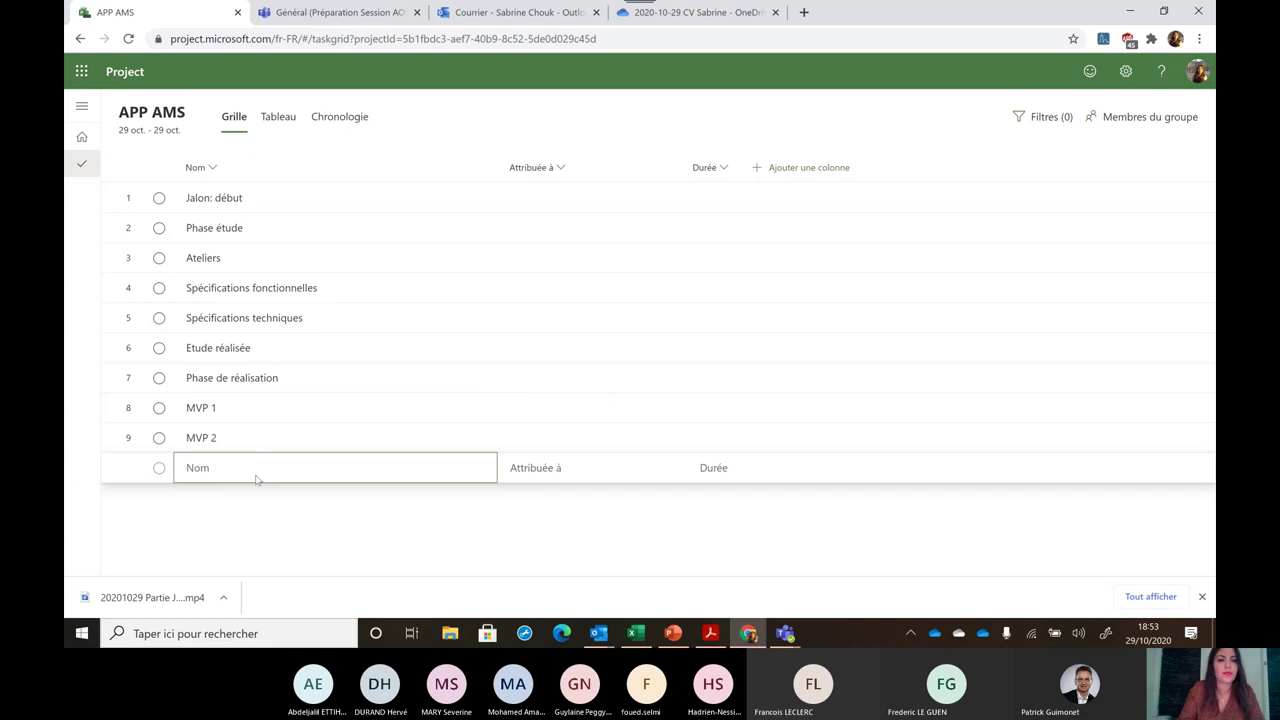
text(MVP 3)
key(Tab)
key(Tab)
key(Tab)
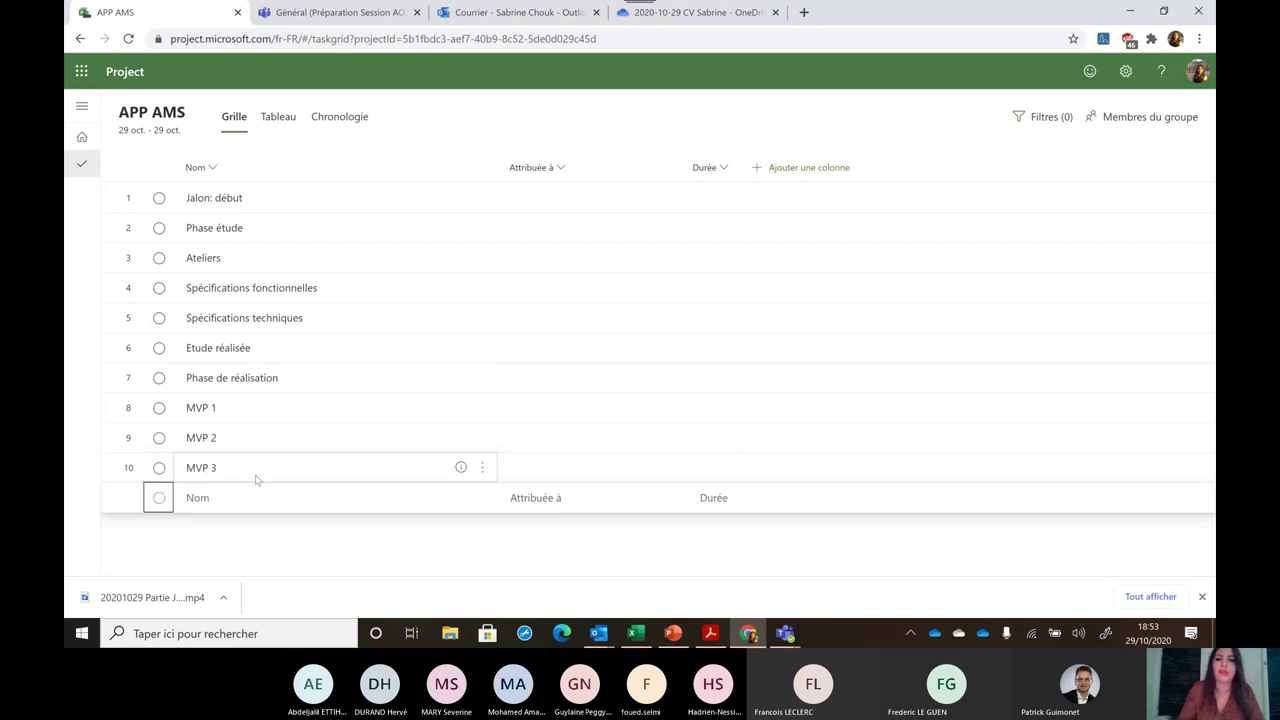
Add an eleventh task named "Réalisation terminée" below MVP 3
click(216, 494)
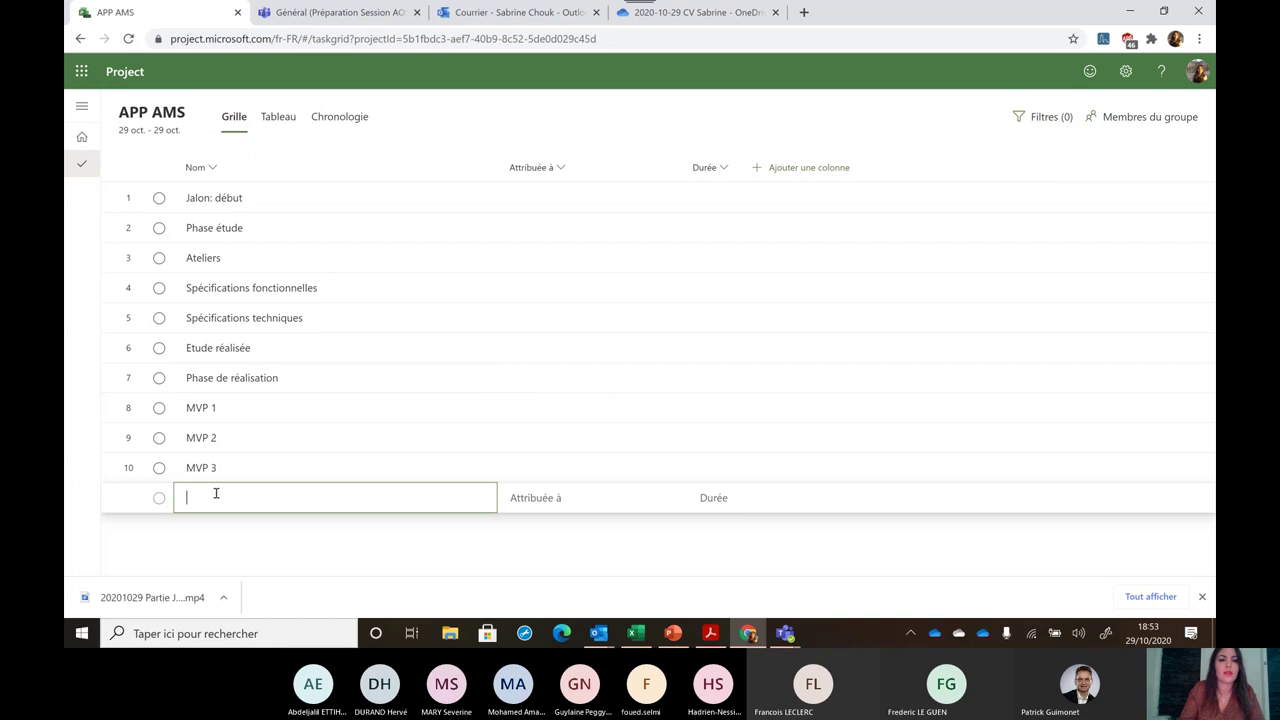
text(Ré)
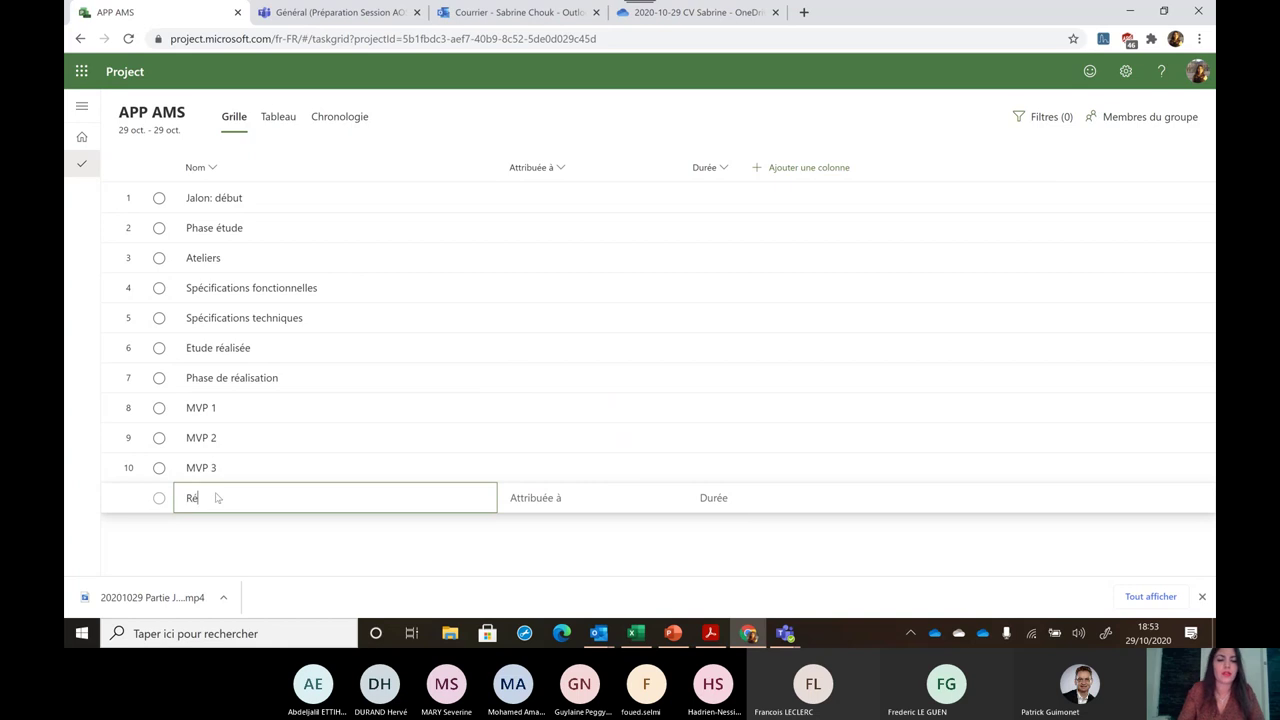
text(alisation terminée)
key(Tab)
key(Tab)
key(Return)
Add a closing milestone task named "Jalon: Fin" at the end of the task list
click(229, 529)
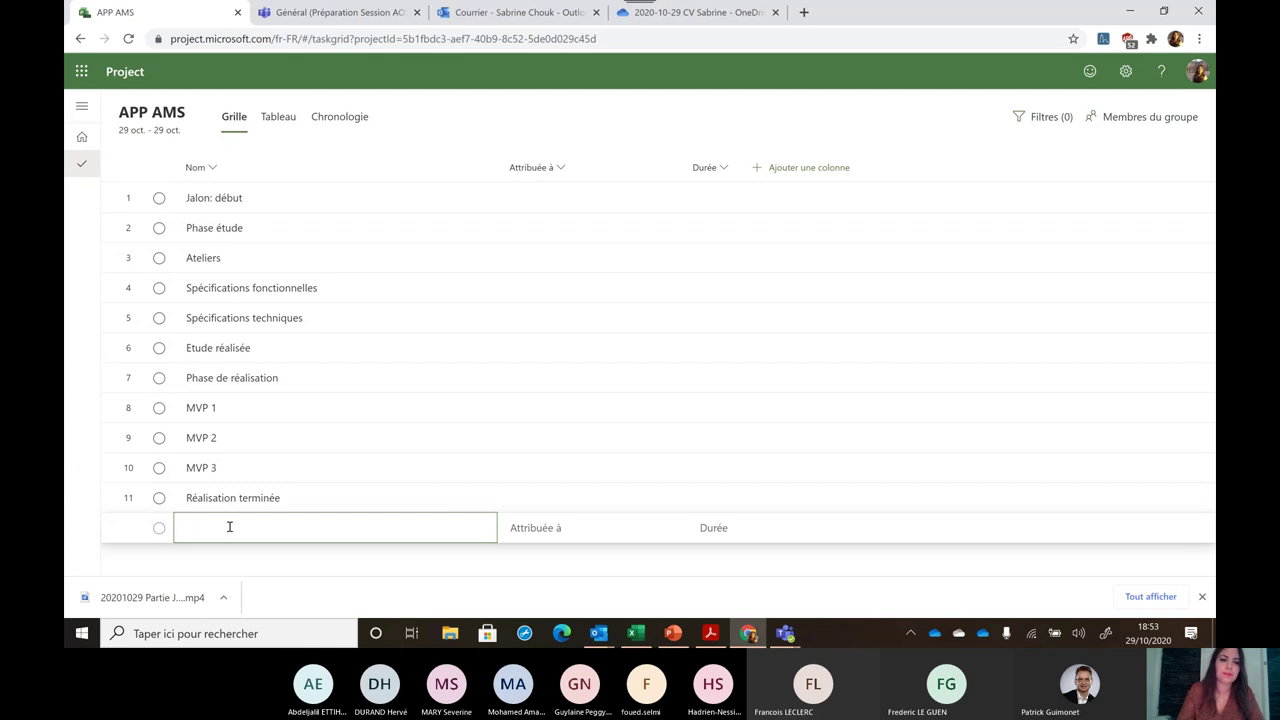
text(Jalon)
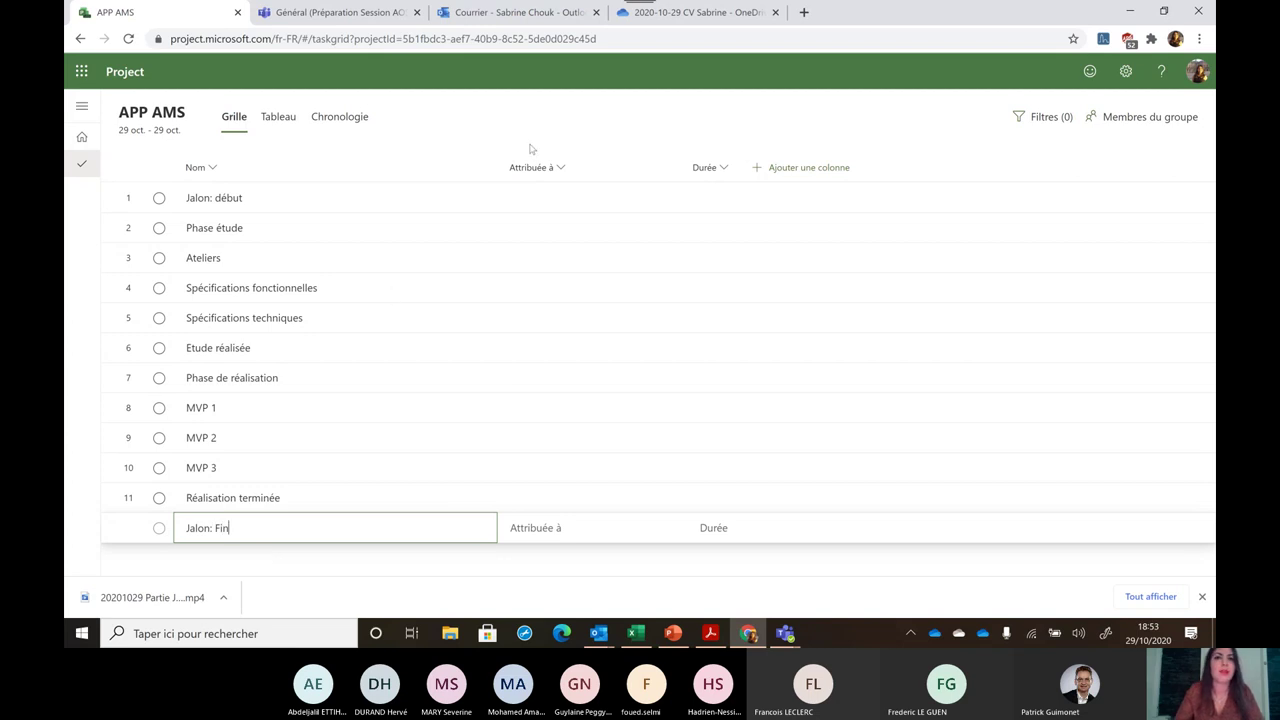
text(: Fin)
key(Return)
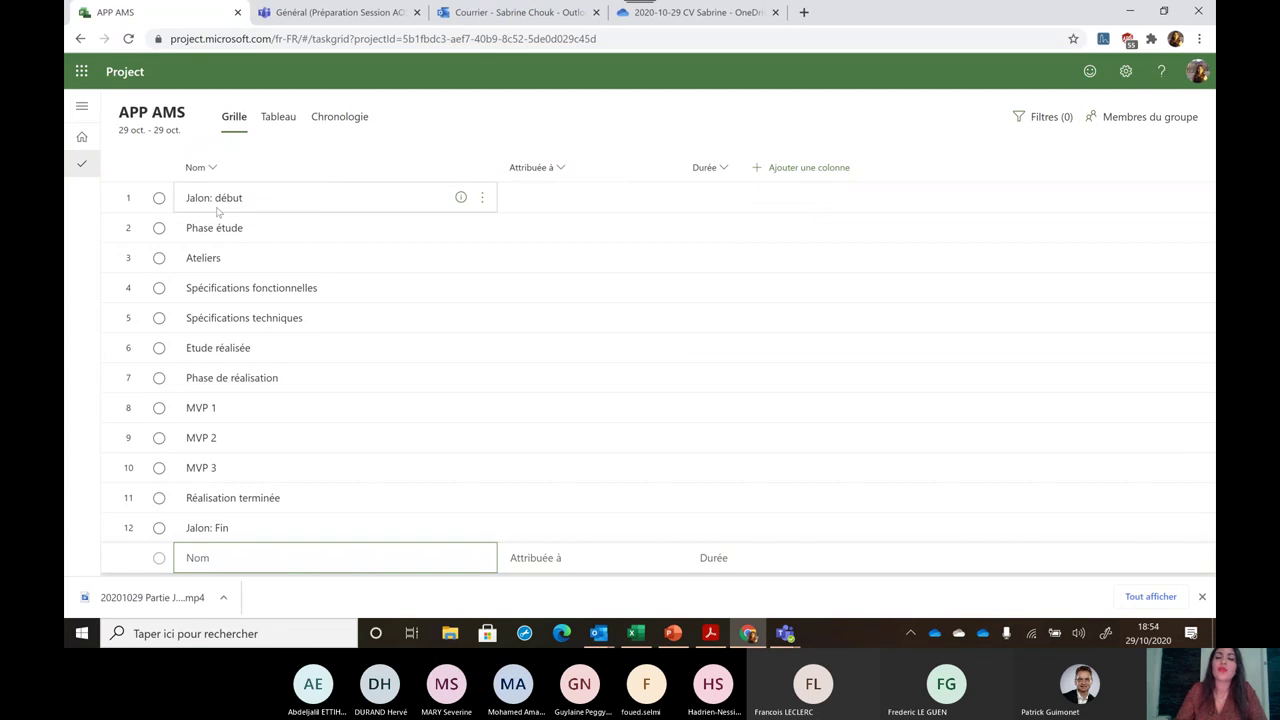
Set the duration of both milestones, Jalon: début and Jalon: Fin, to 0 days
click(689, 200)
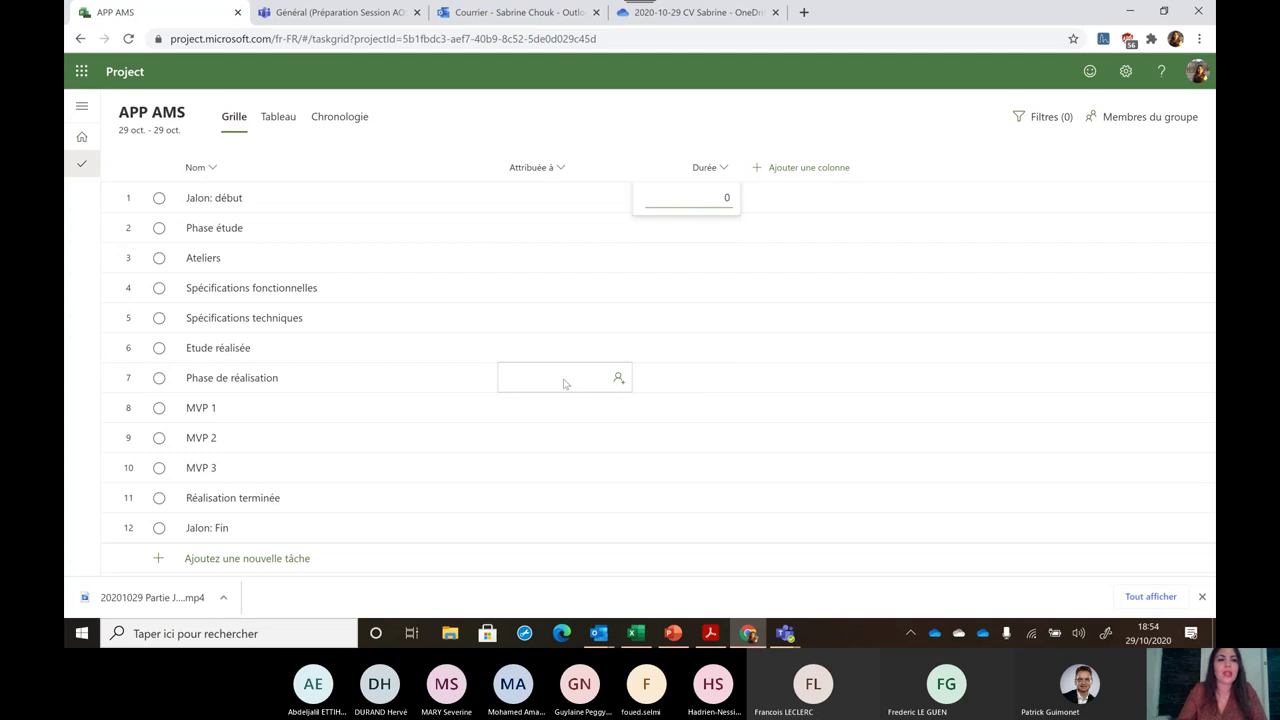
click(694, 529)
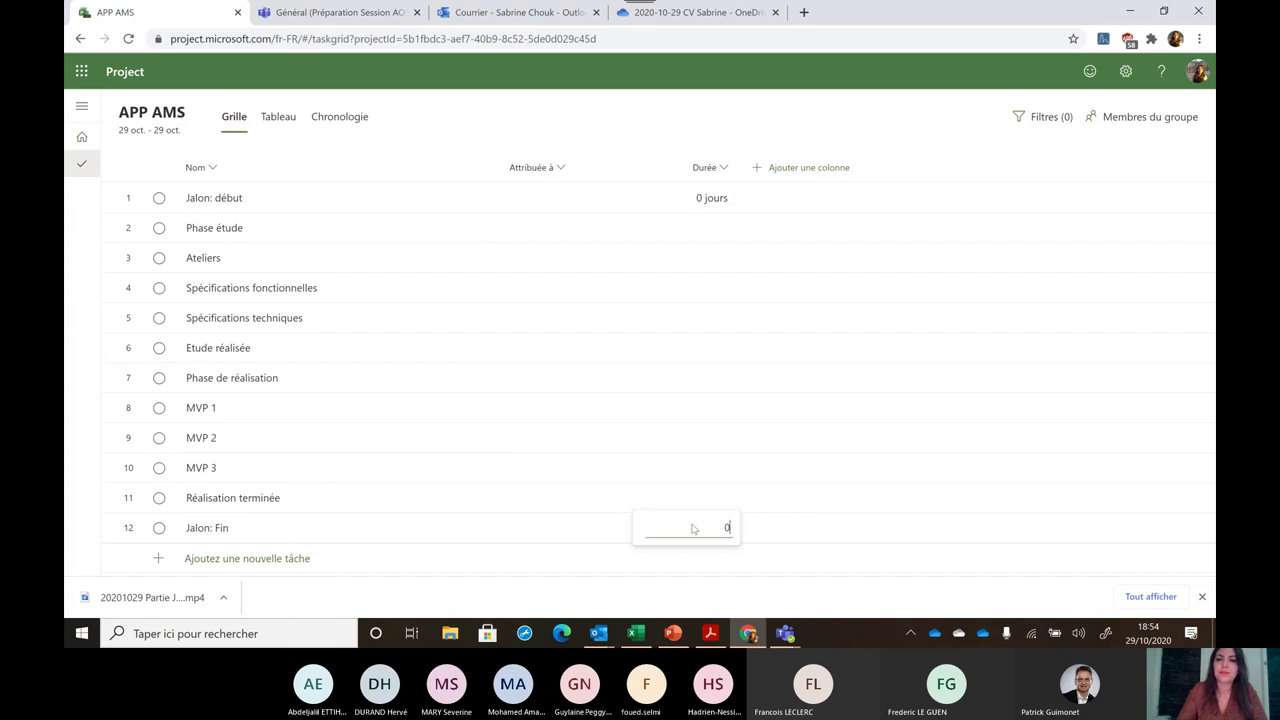
key(Return)
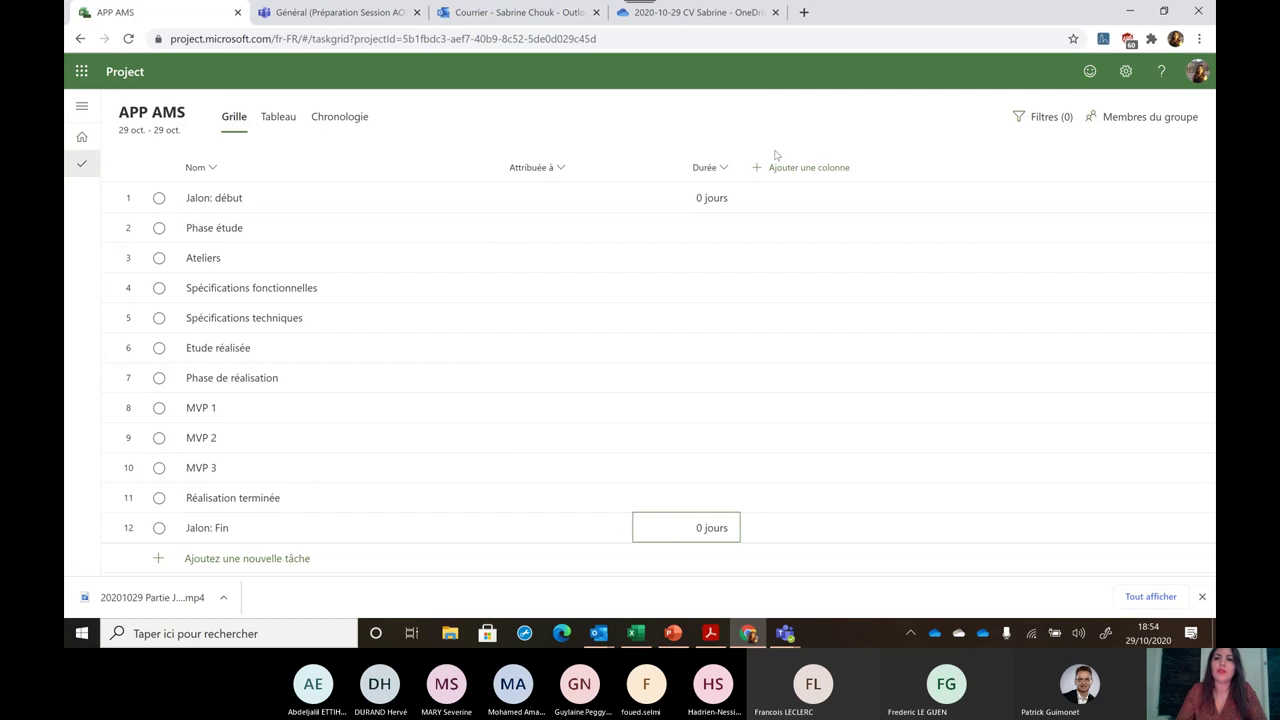
Add the Début, Fin and % achevé columns to the task grid
click(801, 170)
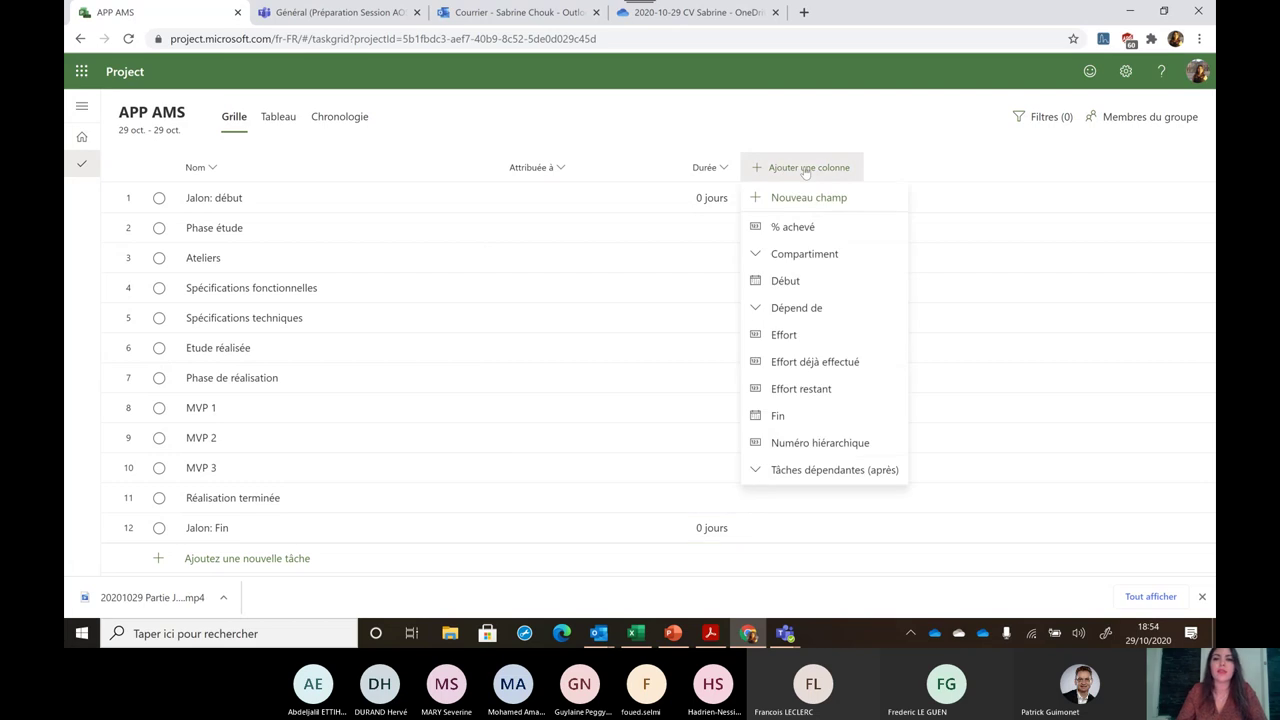
click(786, 282)
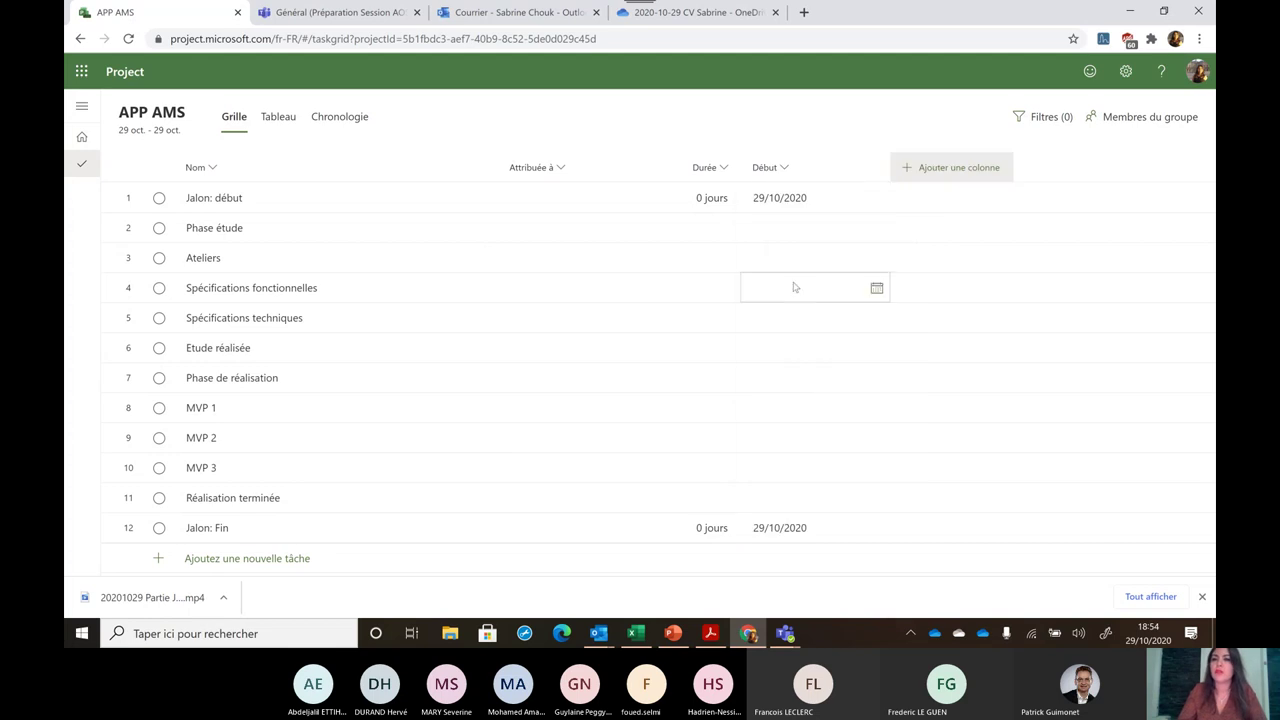
click(925, 170)
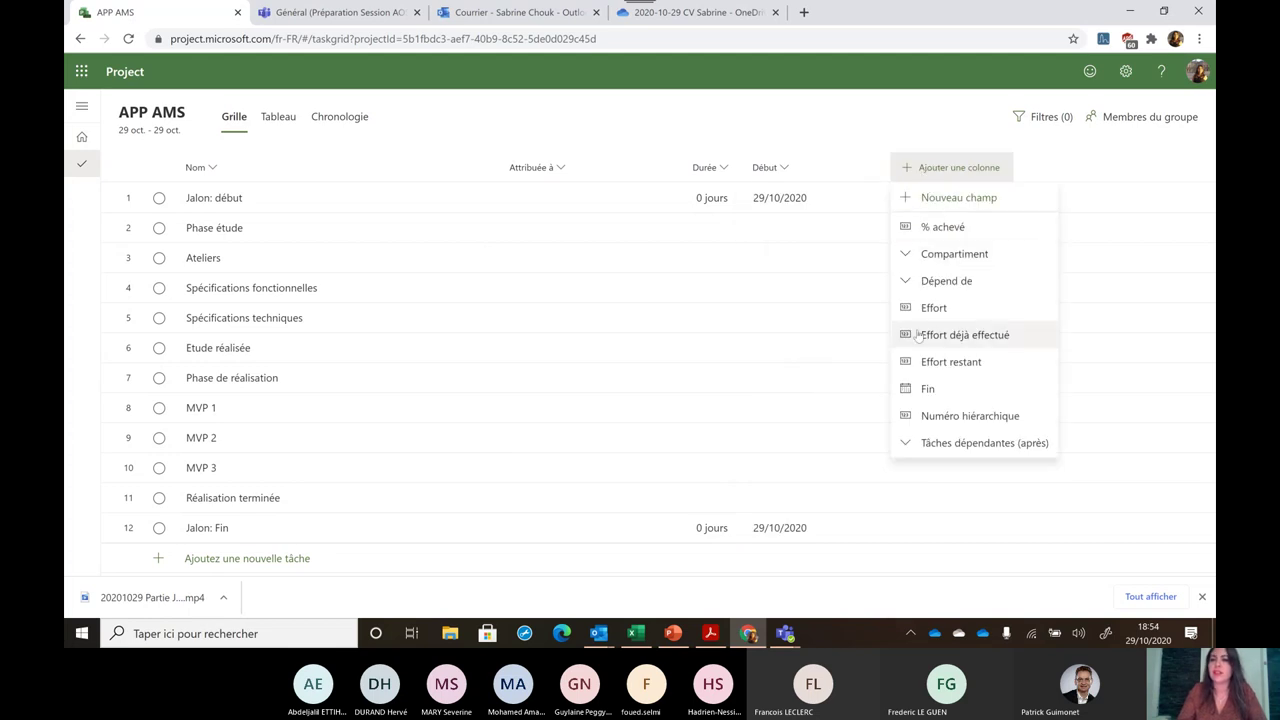
click(945, 390)
click(1052, 168)
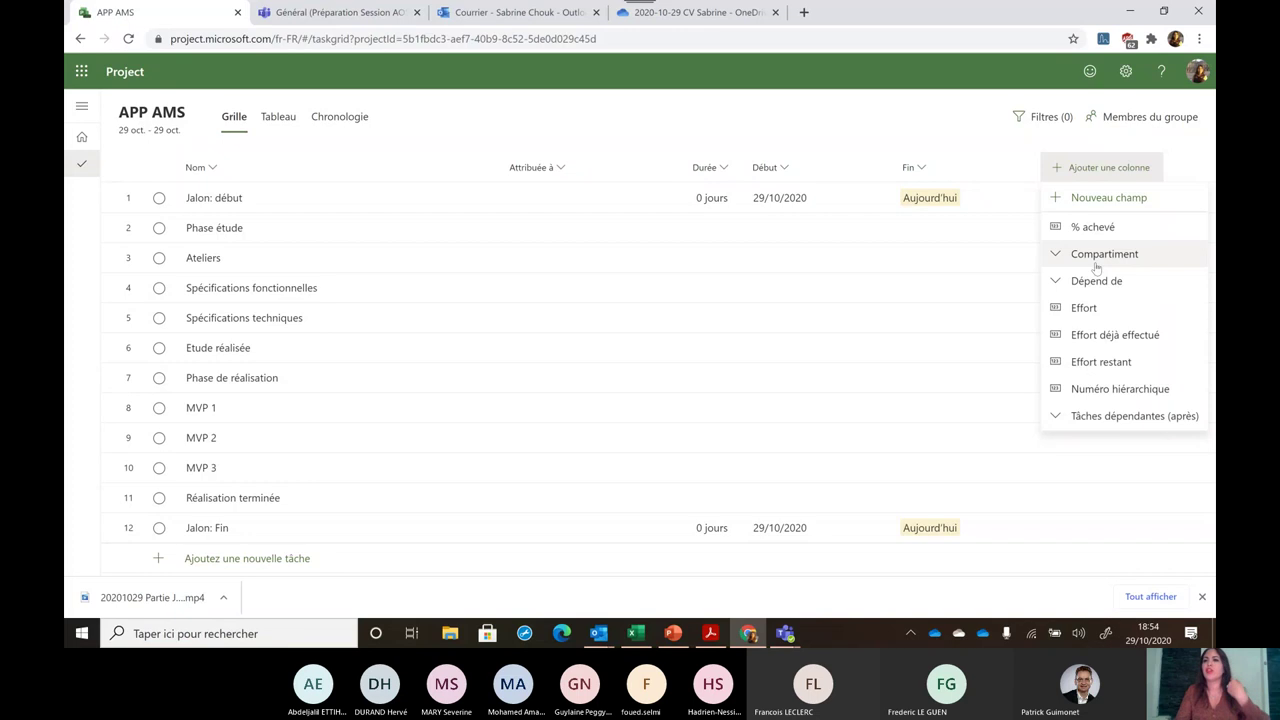
click(1096, 228)
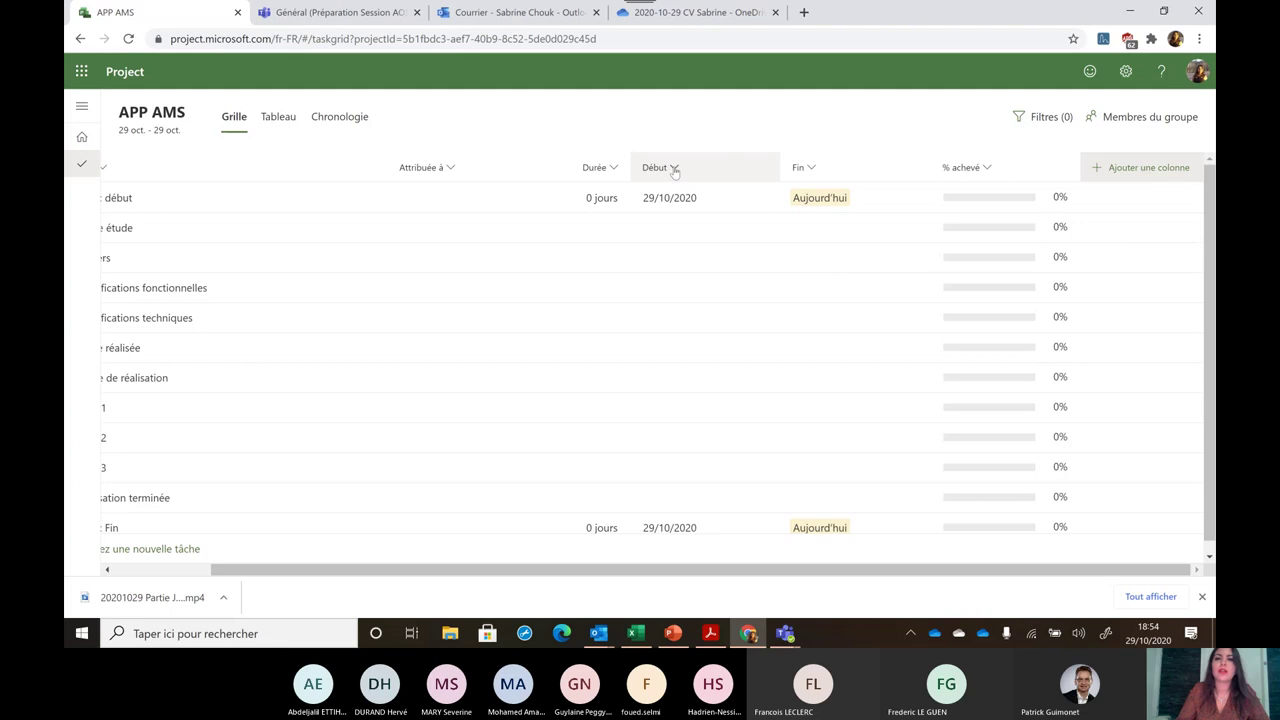
Reorder the grid columns so that Durée, Début and Fin come before Attribuée à
drag(676, 170, 409, 163)
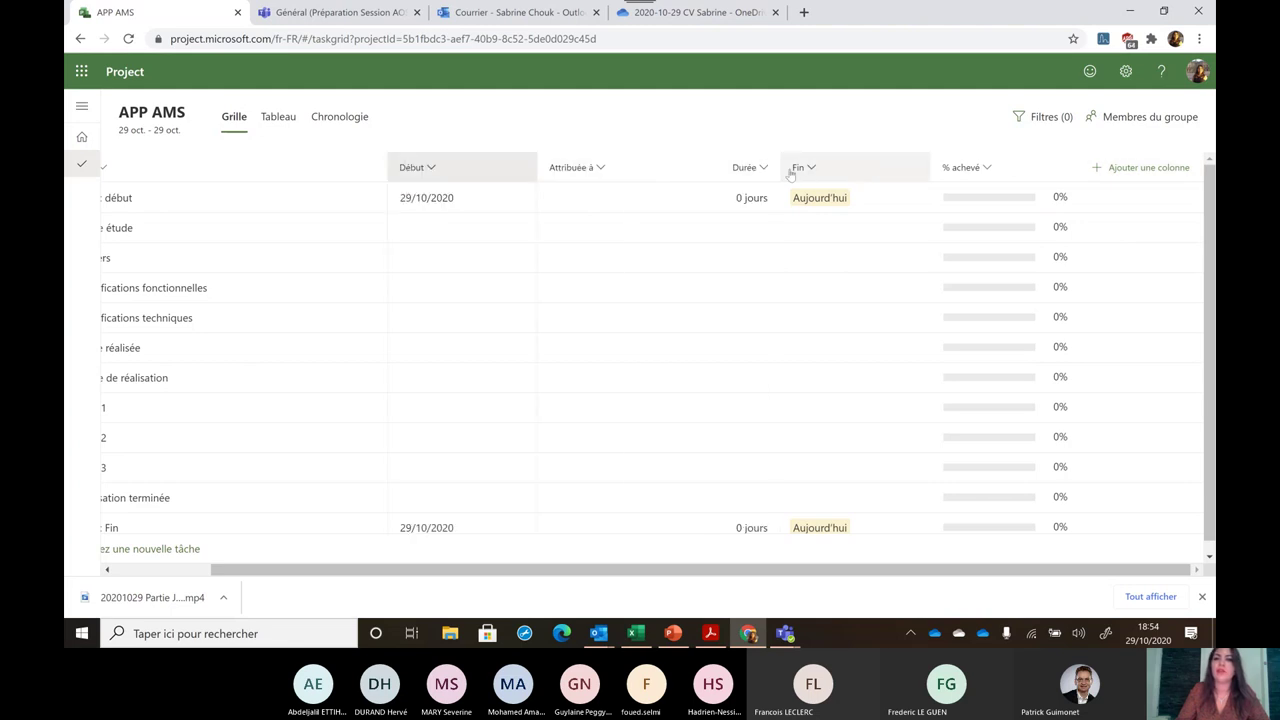
drag(812, 170, 576, 173)
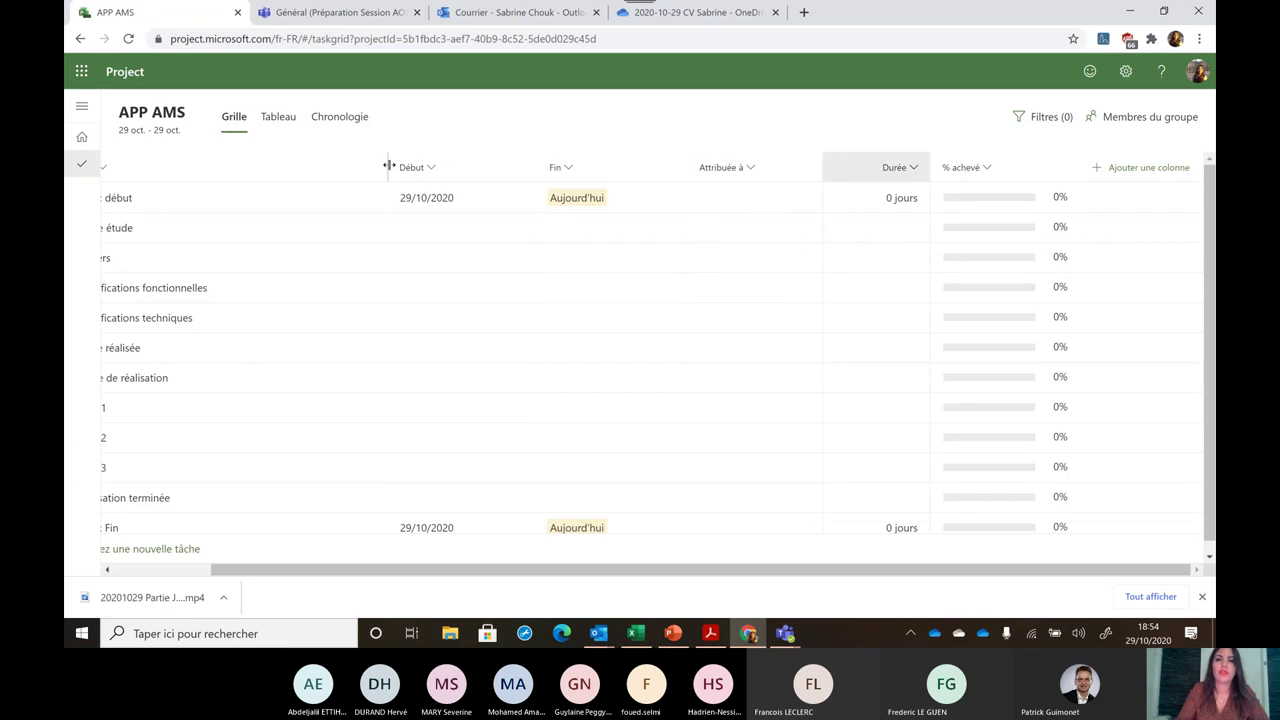
drag(889, 167, 406, 173)
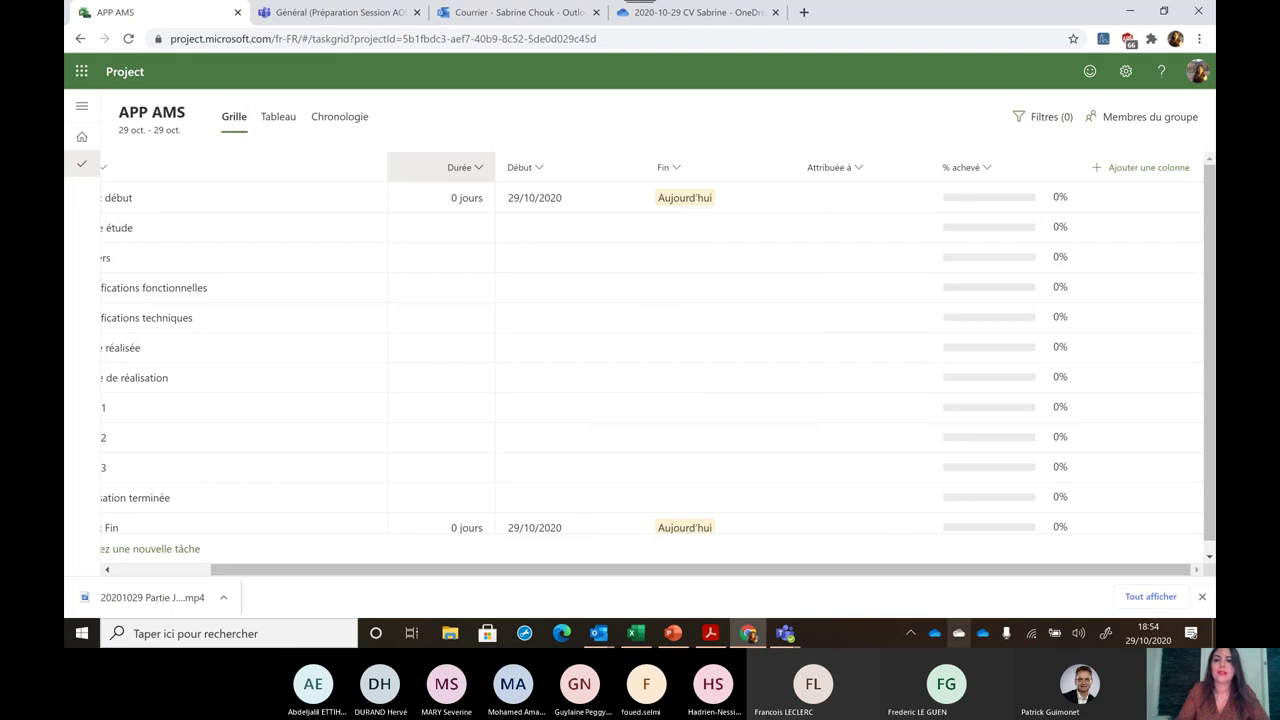
drag(829, 578, 900, 570)
click(1142, 170)
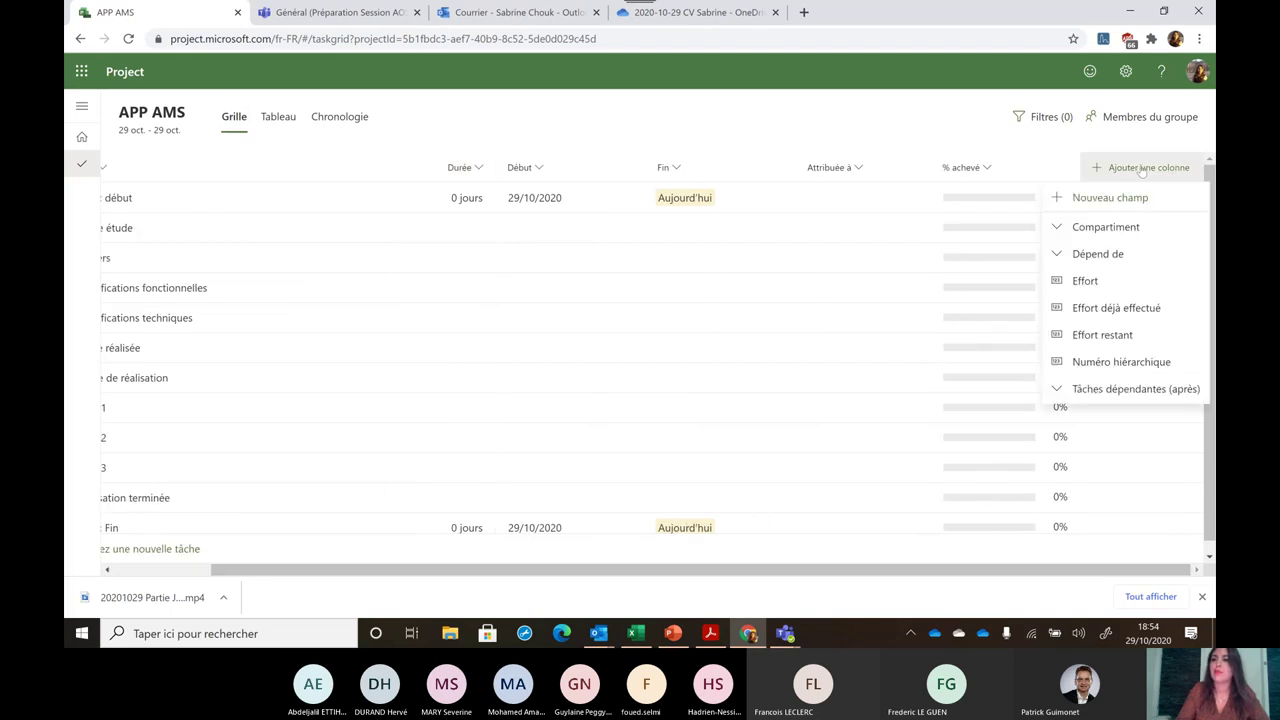
click(884, 128)
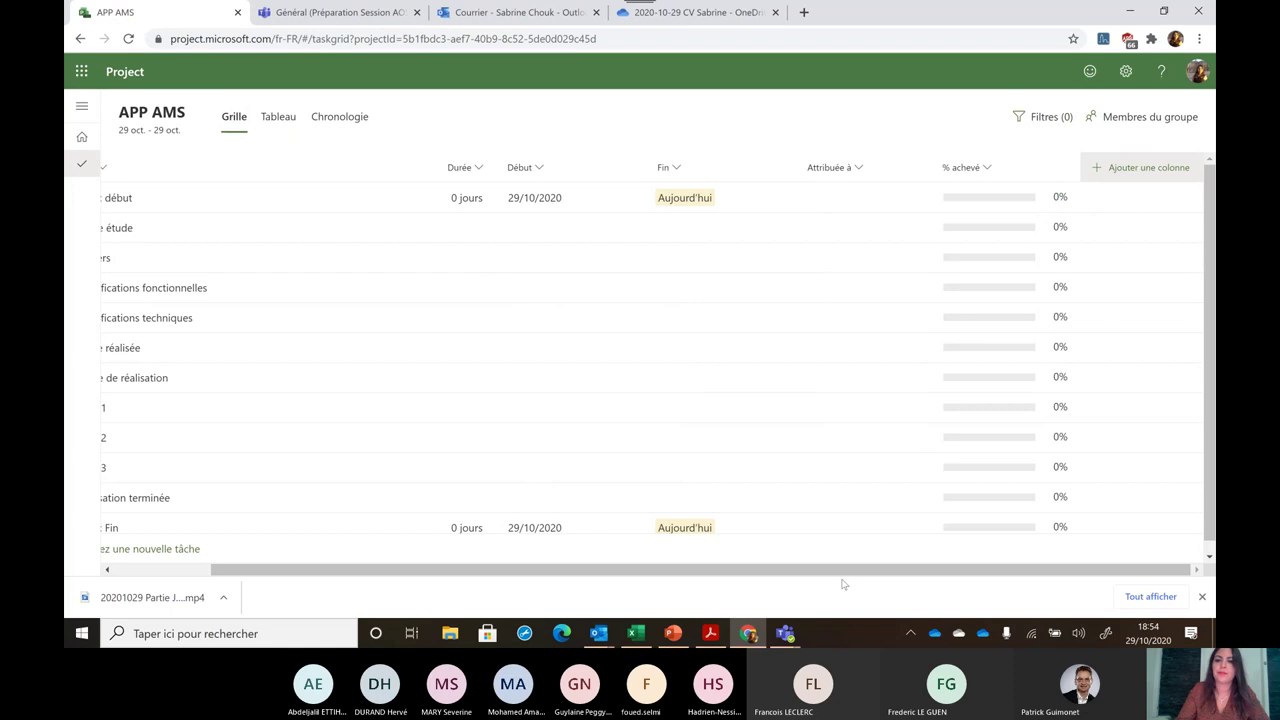
Make the tasks Ateliers through Etude réalisée subtasks of Phase étude, and collapse and re-expand that phase
drag(824, 576, 574, 591)
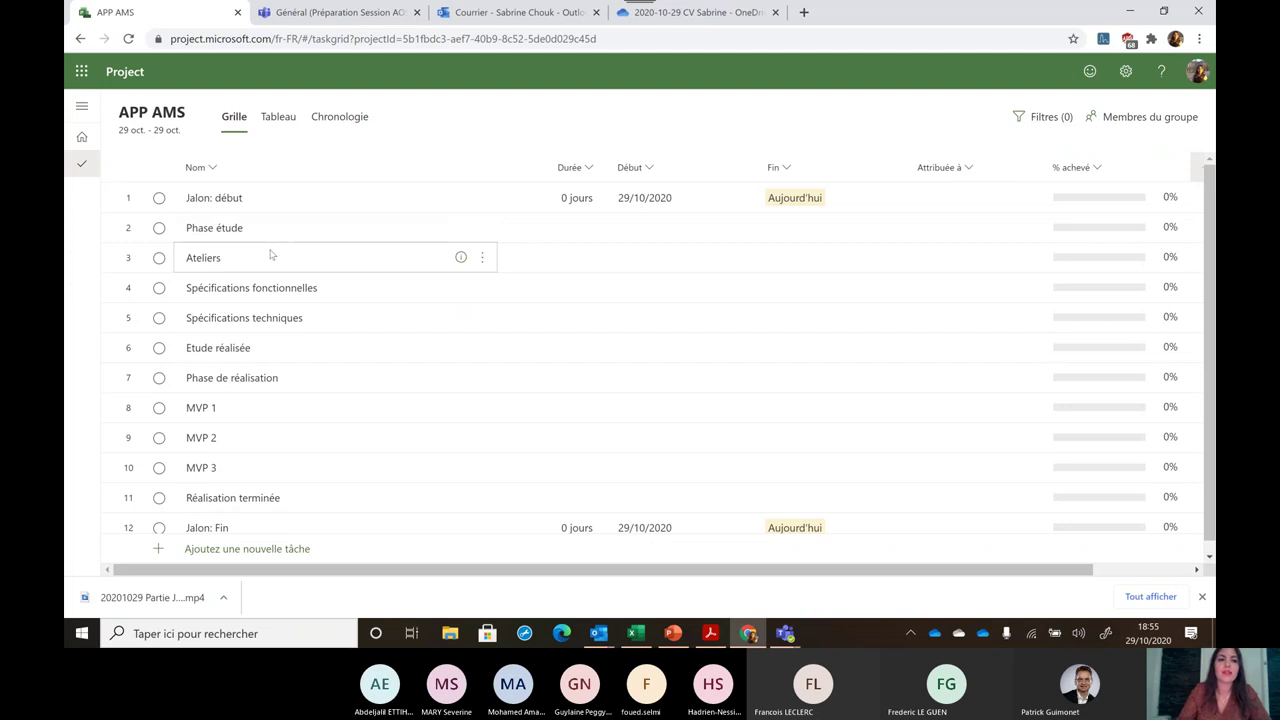
drag(271, 256, 273, 342)
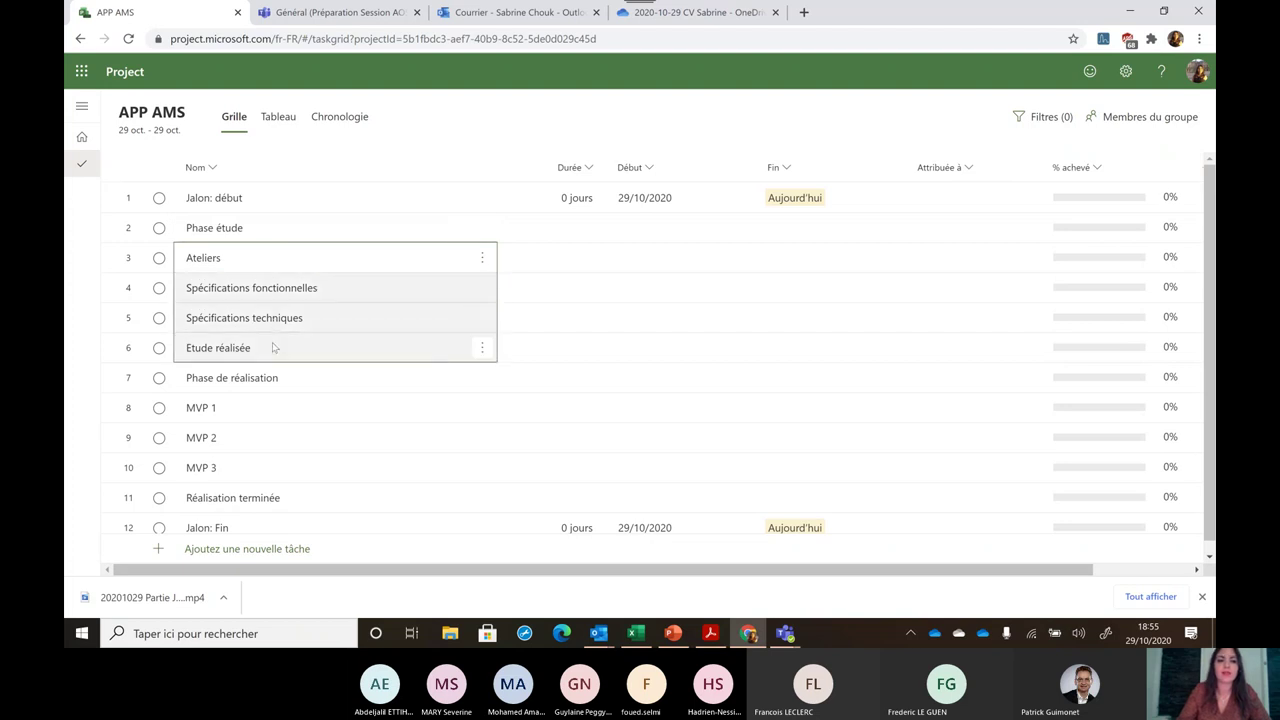
click(482, 258)
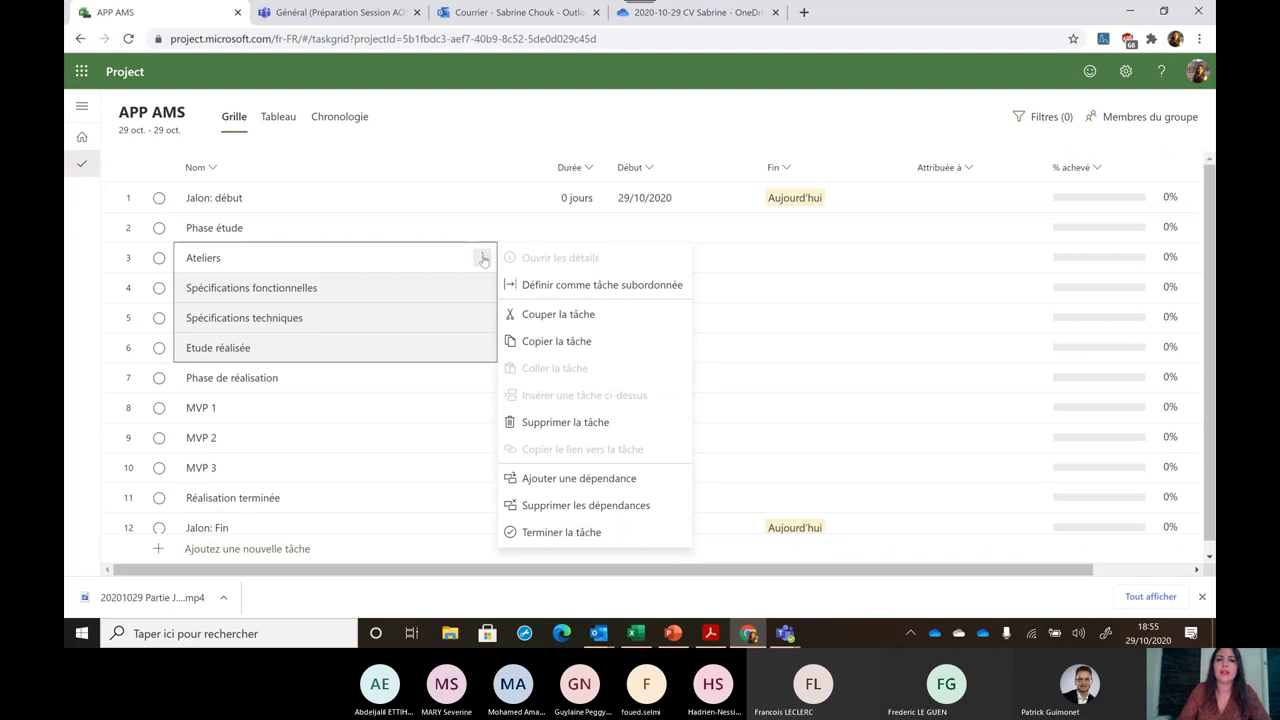
click(538, 285)
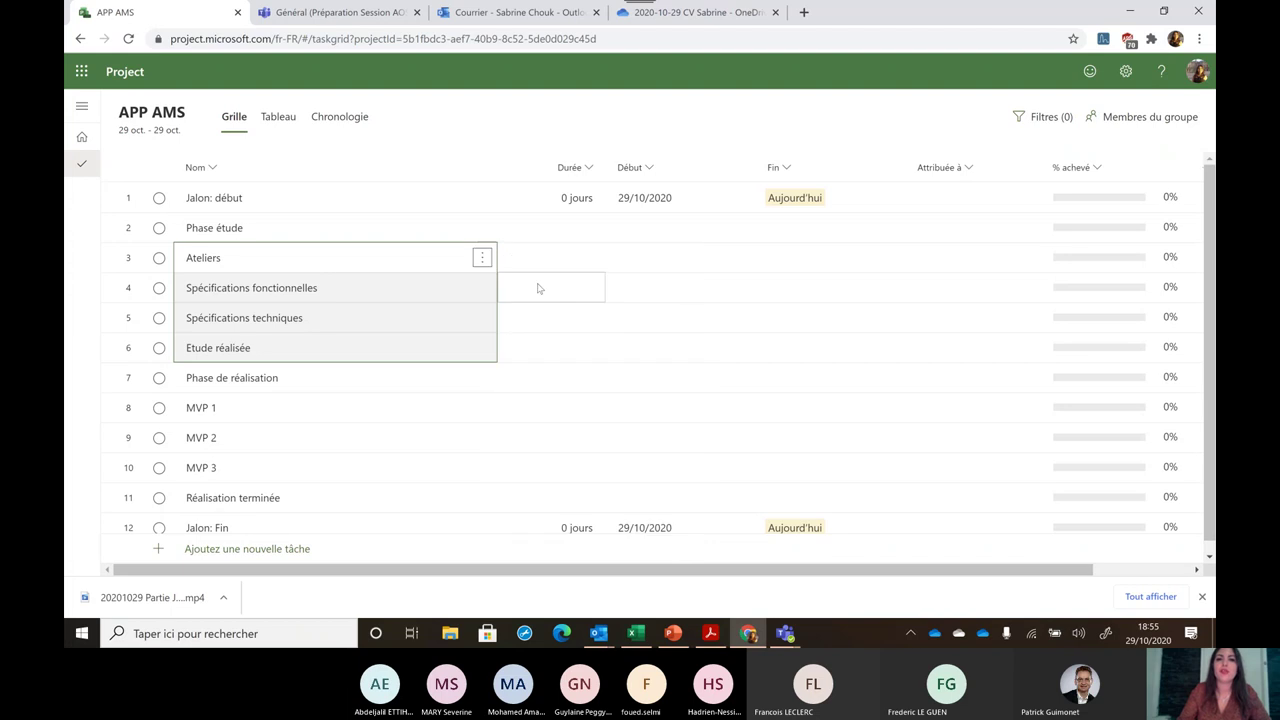
click(180, 228)
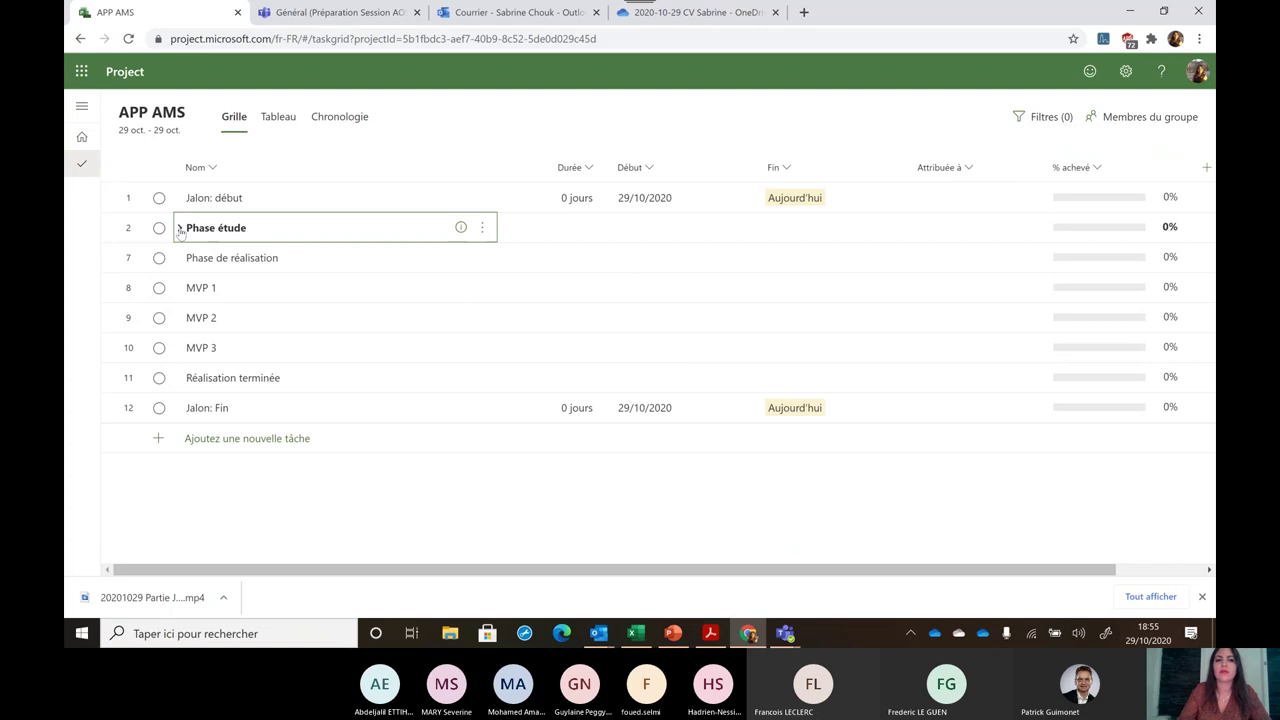
click(180, 228)
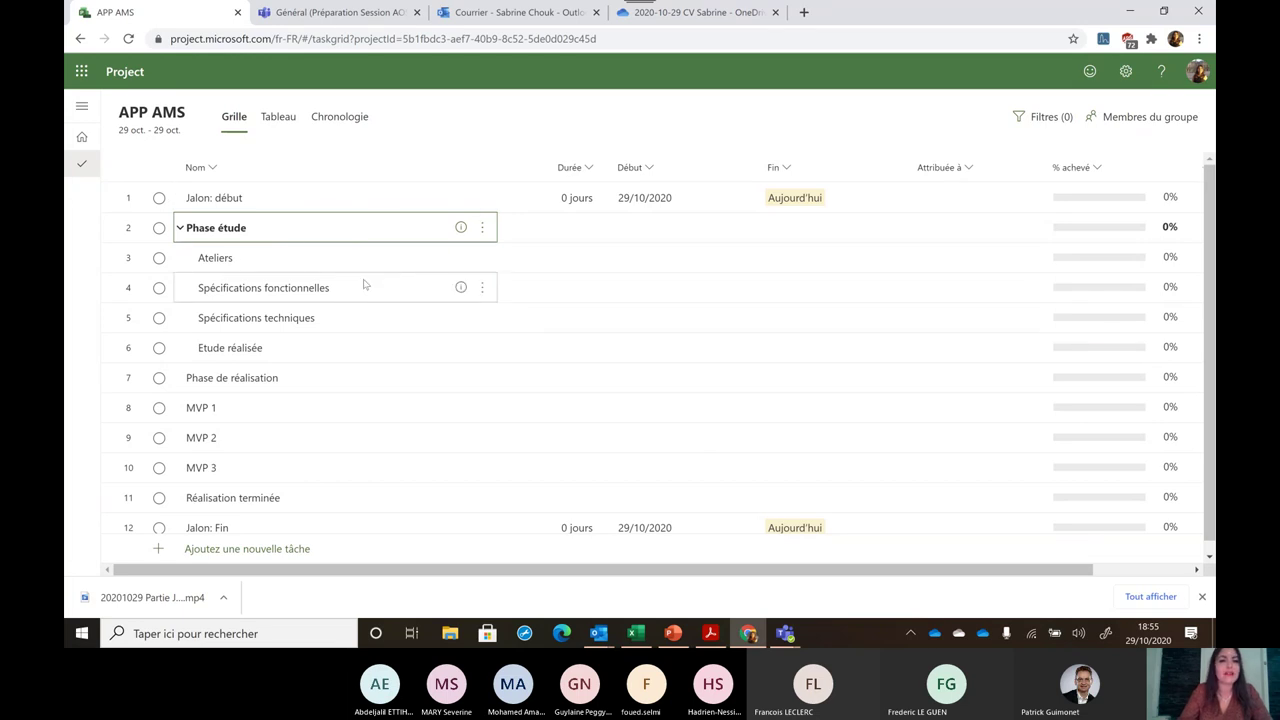
Make the tasks MVP 1 through Réalisation terminée subtasks of Phase de réalisation
drag(288, 409, 306, 495)
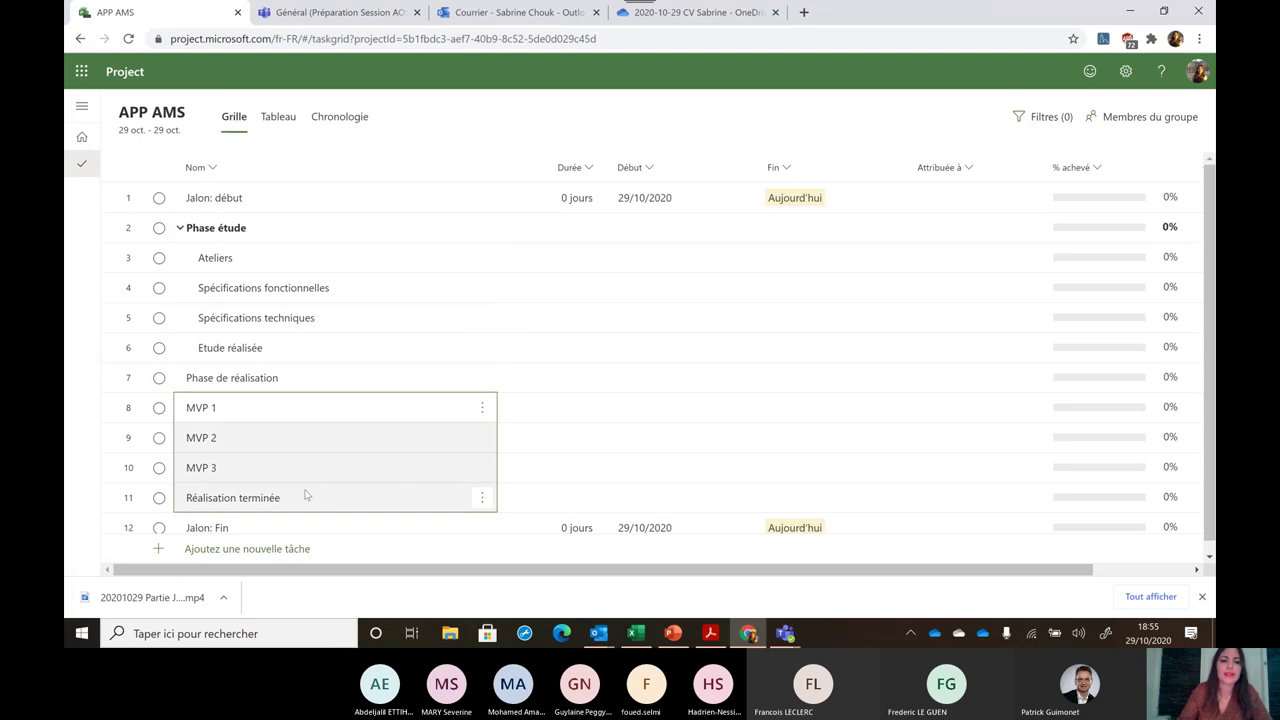
click(482, 407)
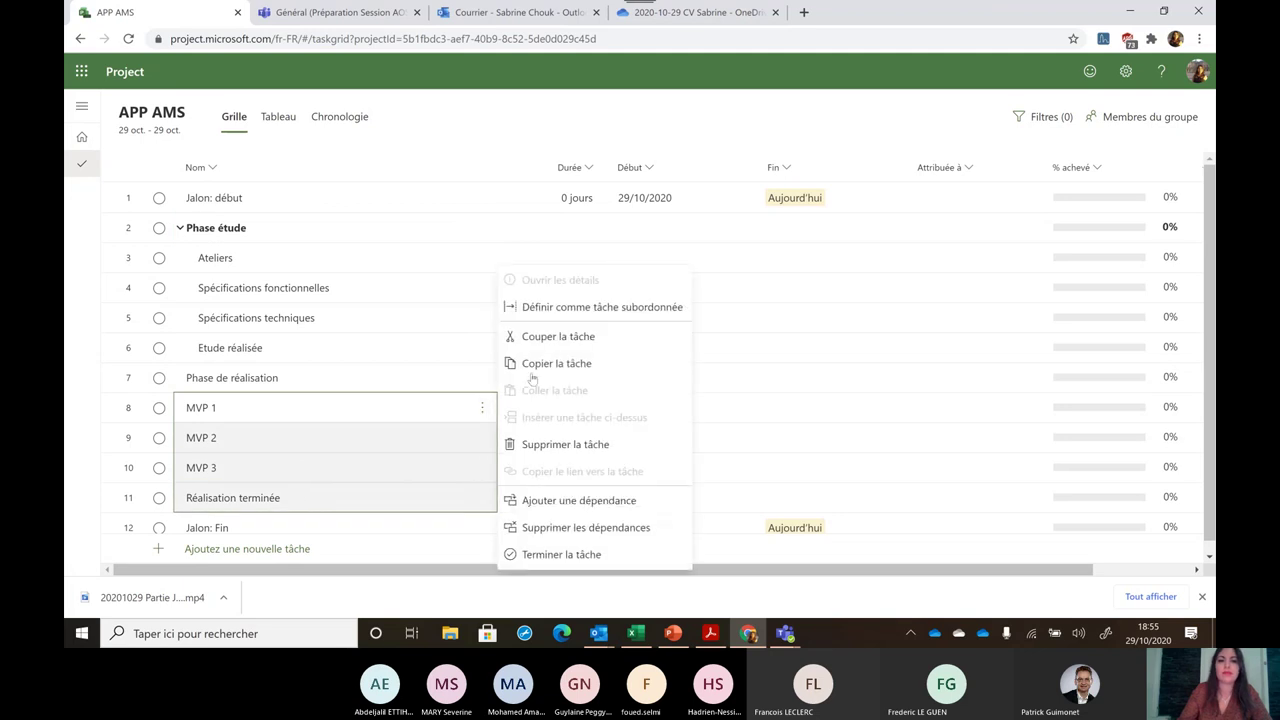
click(589, 309)
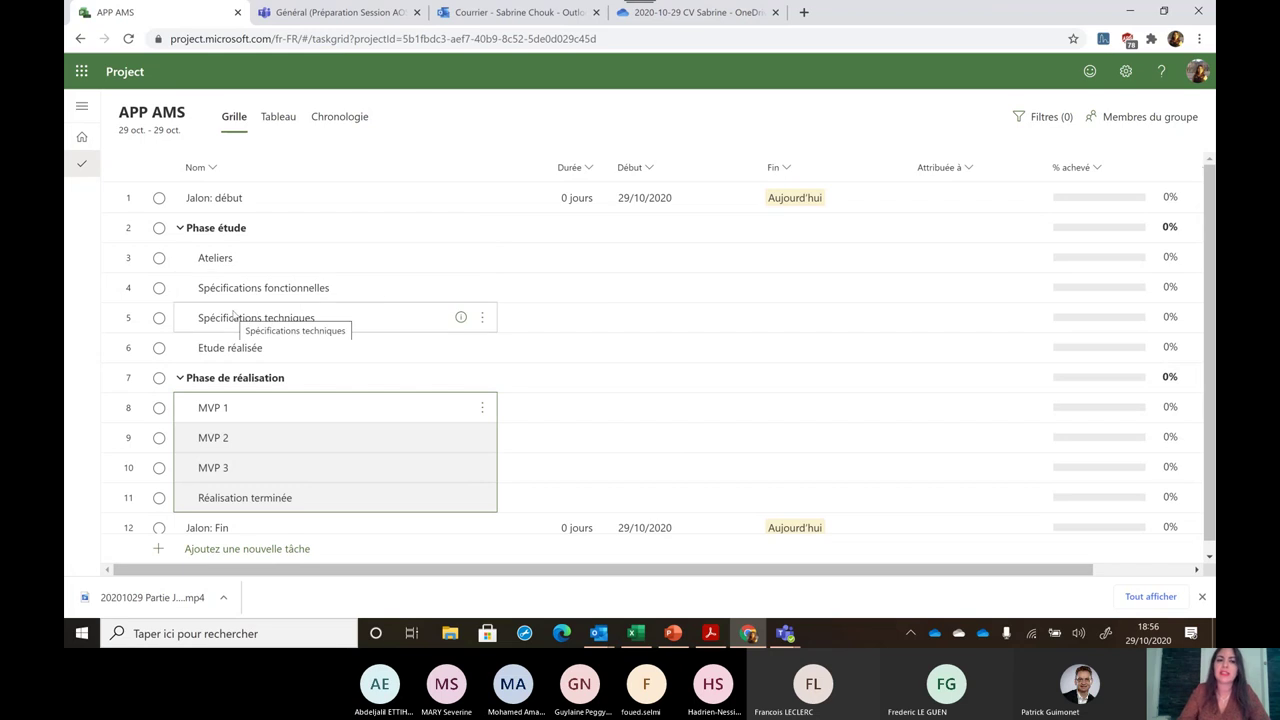
Link Ateliers, Spécifications fonctionnelles and Spécifications techniques in sequence with dependencies
drag(391, 257, 391, 315)
click(484, 257)
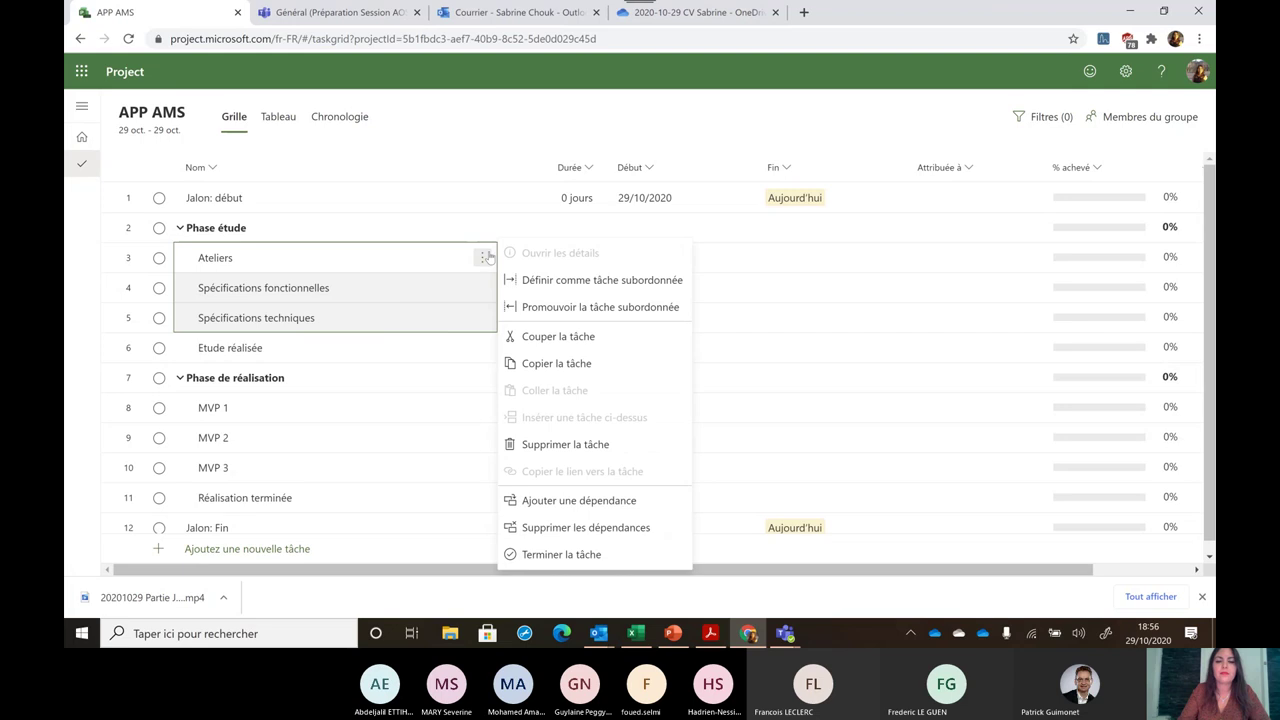
click(596, 499)
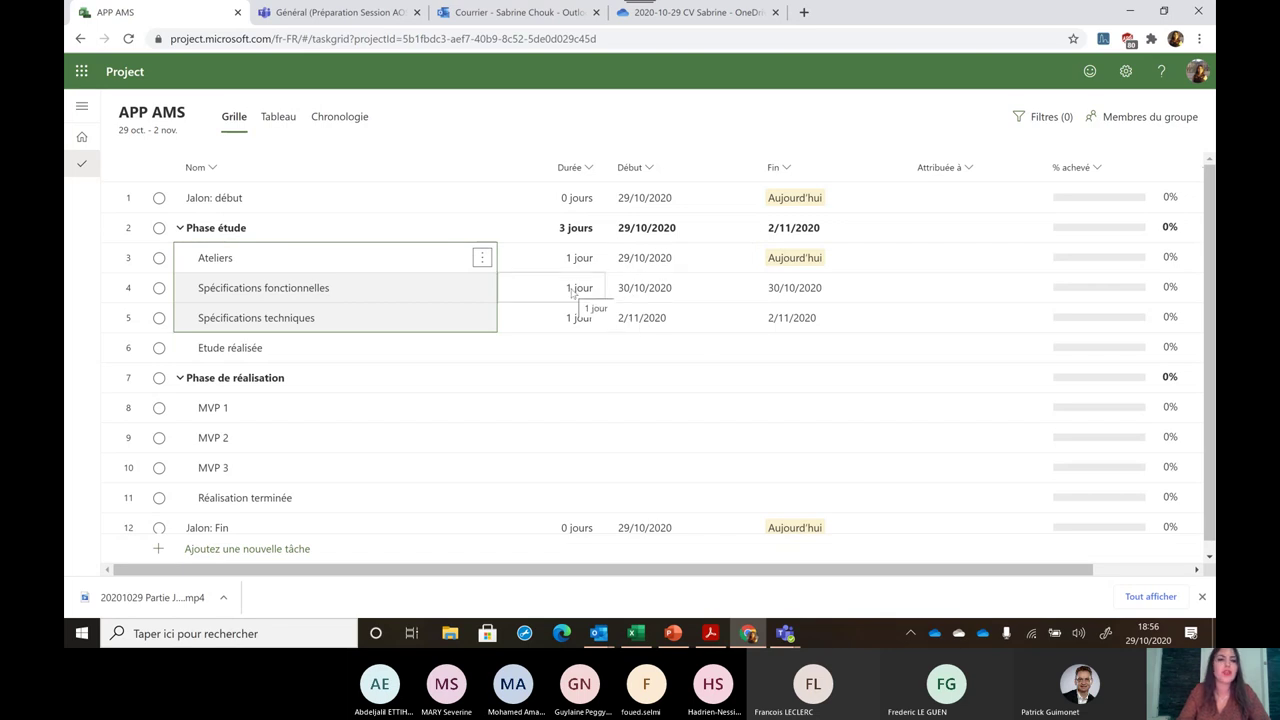
Set the duration of the Ateliers task to 1 week
click(567, 259)
click(576, 259)
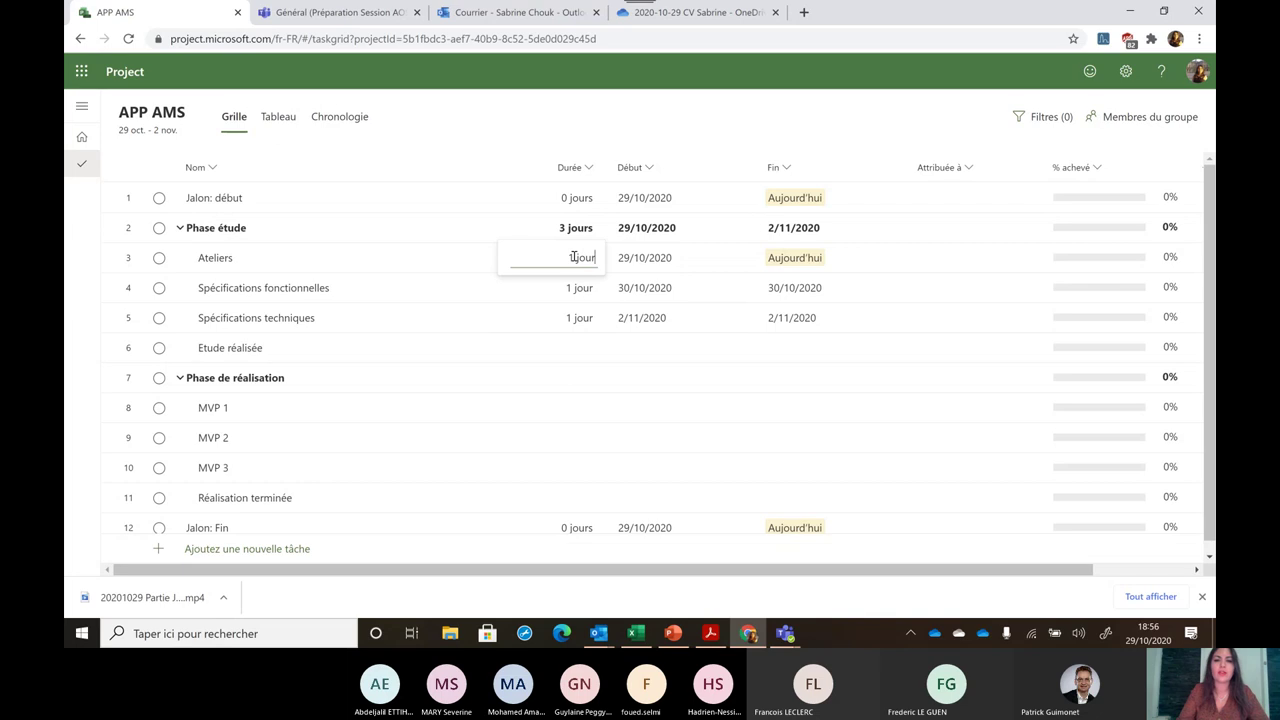
triple_click(573, 257)
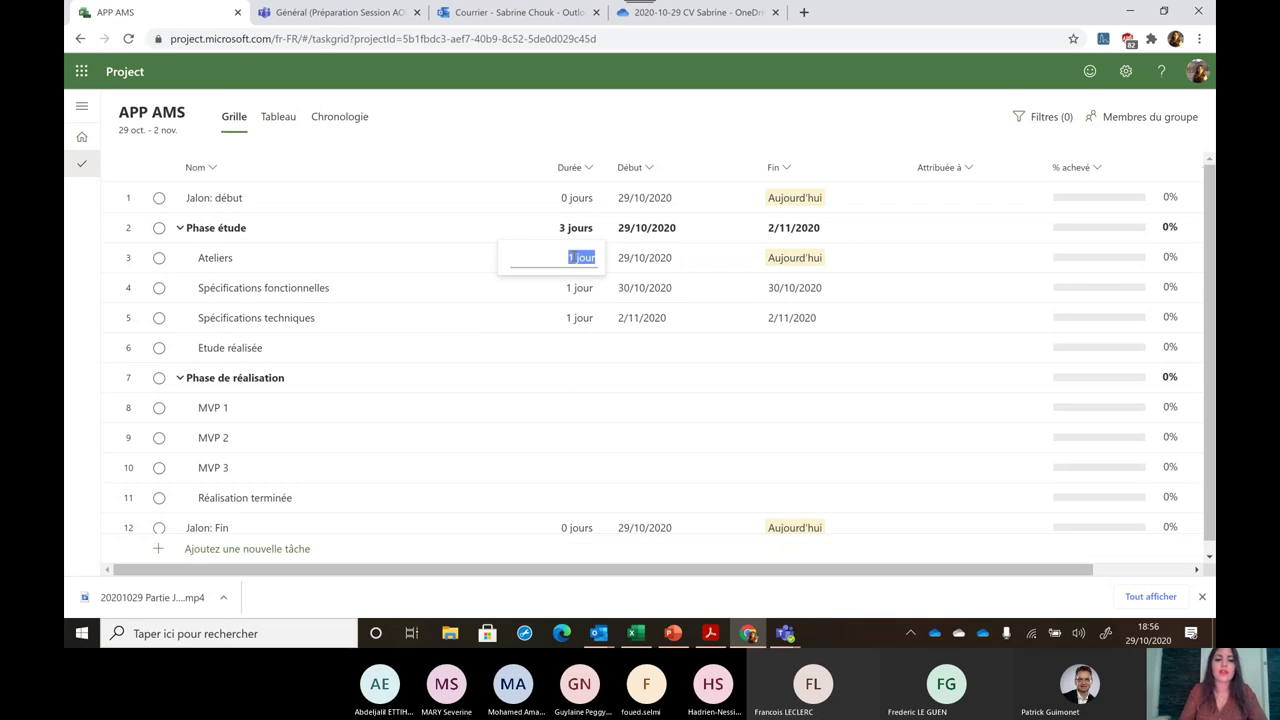
text(1 S)
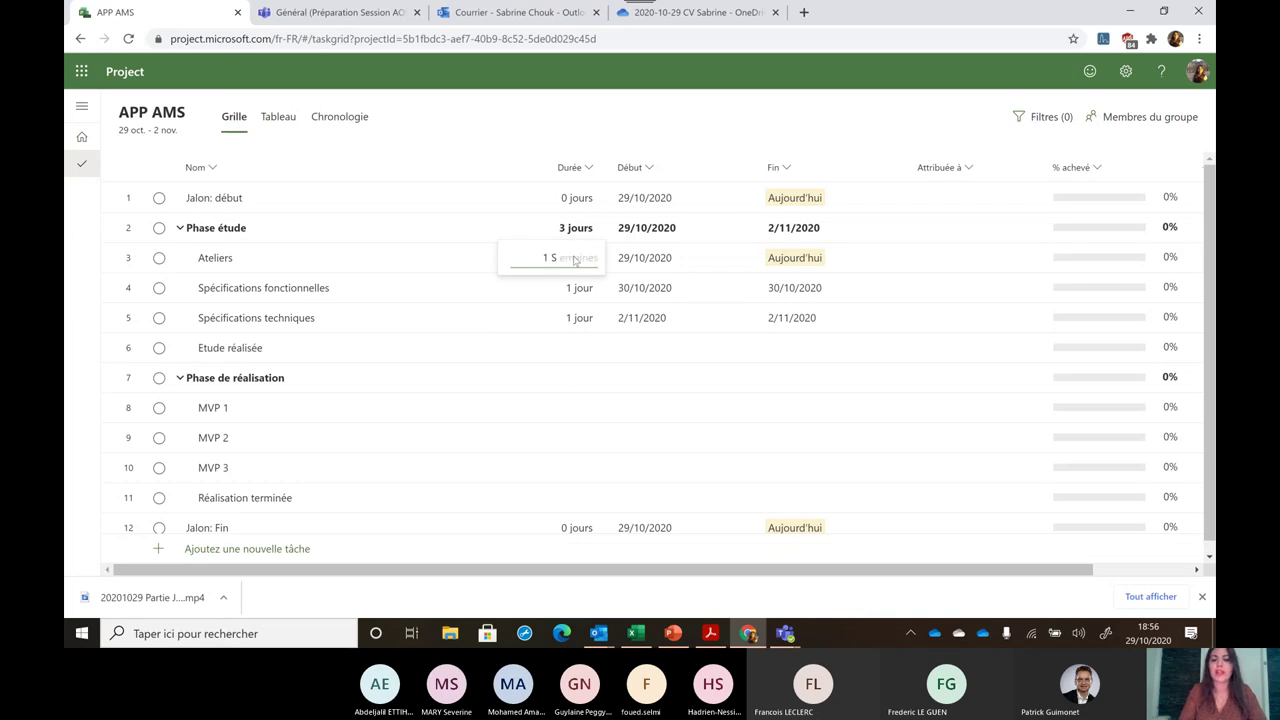
key(Tab)
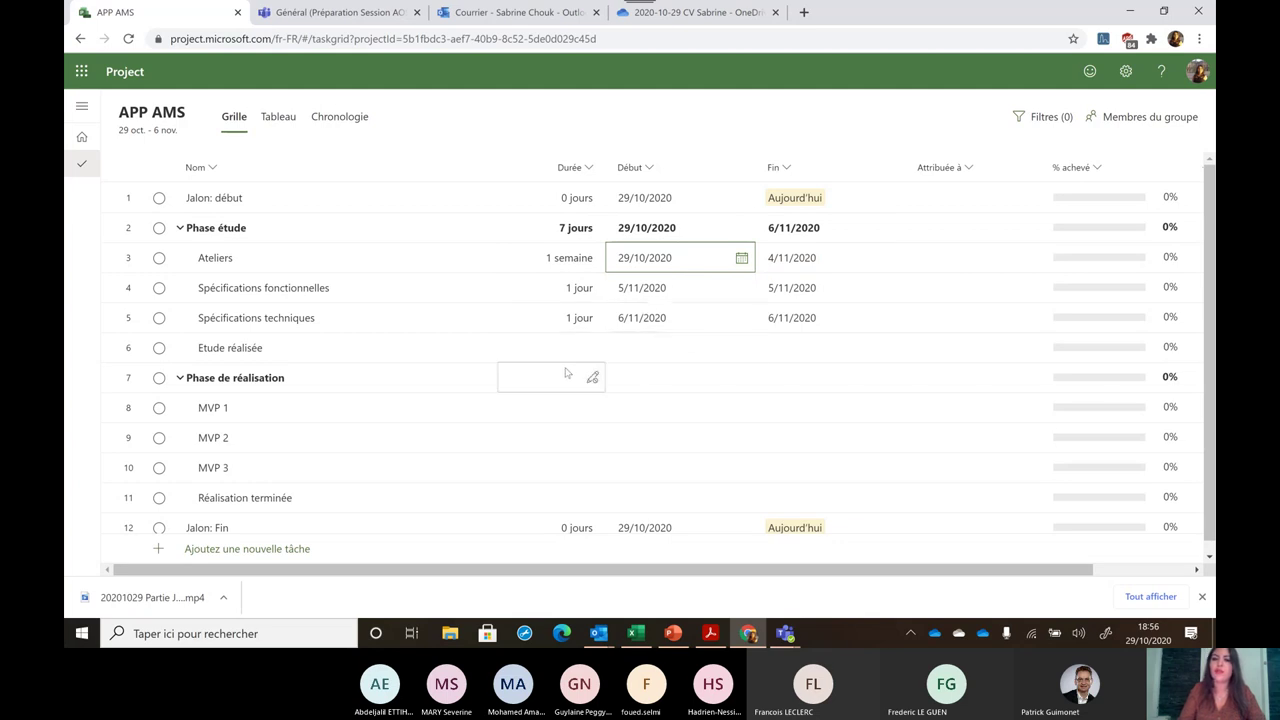
Set the duration of the Spécifications fonctionnelles task to 5 days
click(572, 289)
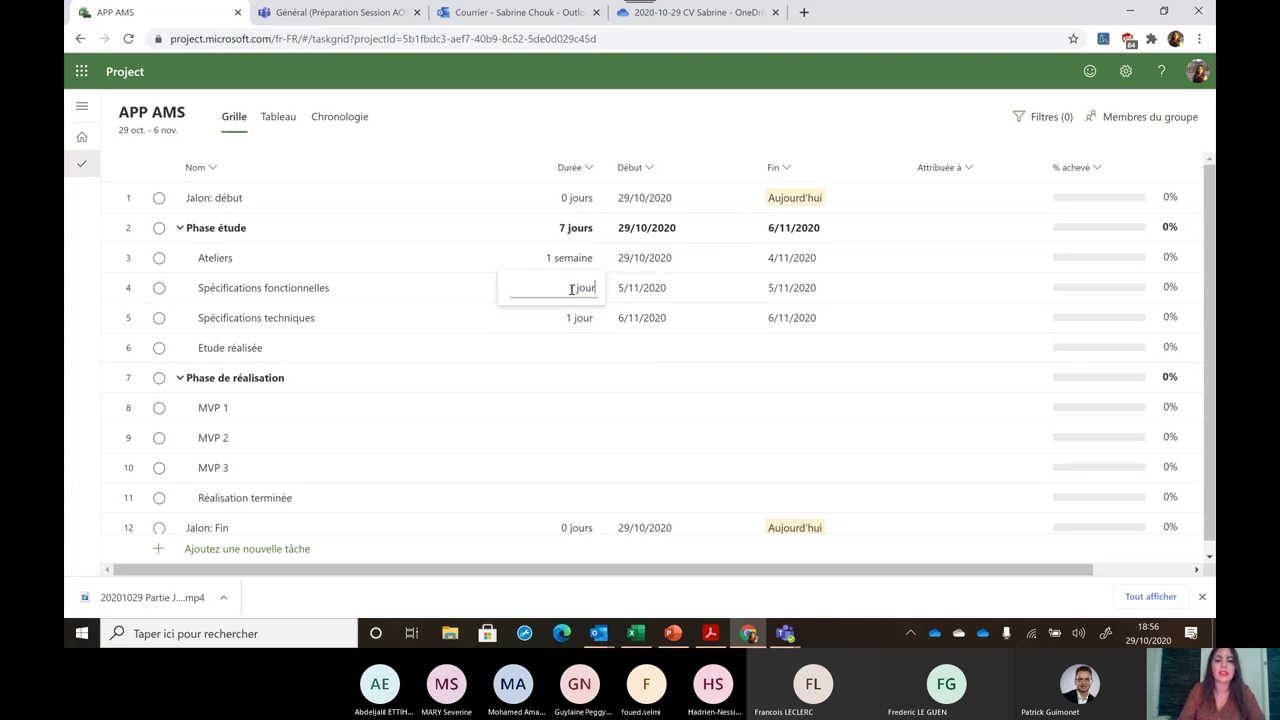
text(10)
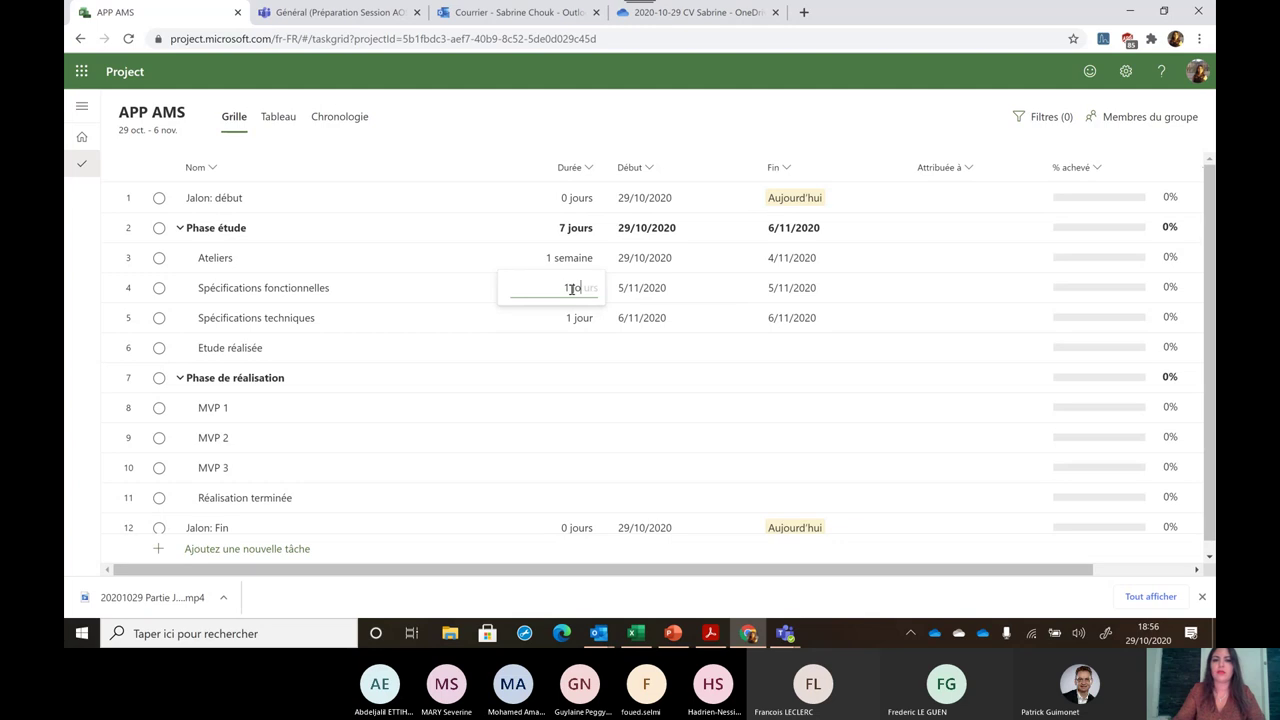
key(BackSpace)
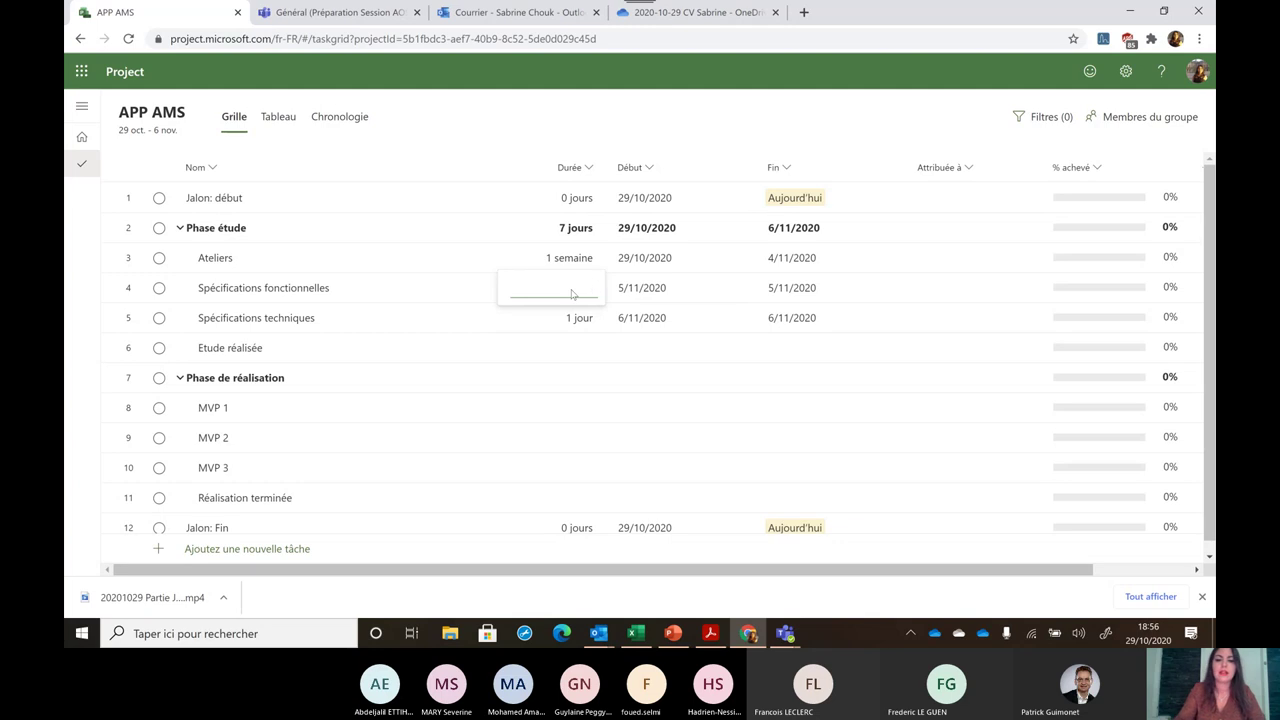
text(5)
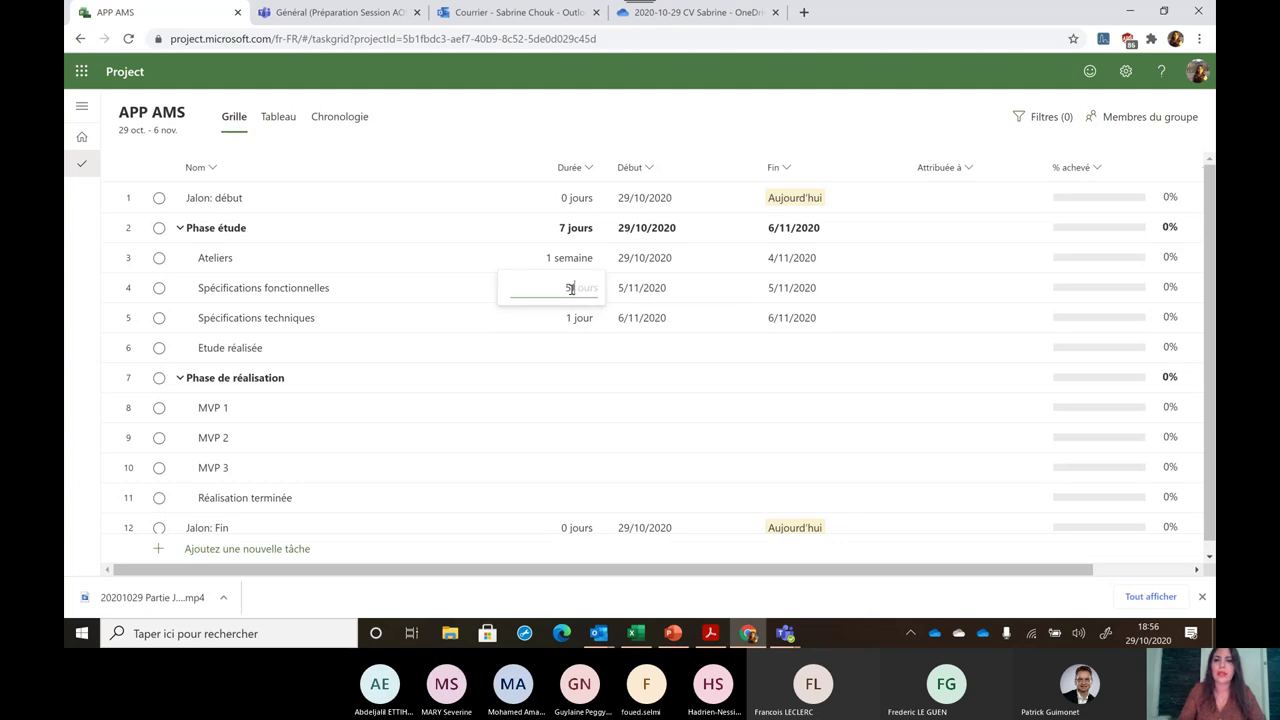
key(Tab)
Set the duration of the Spécifications techniques task to 6 days
click(577, 322)
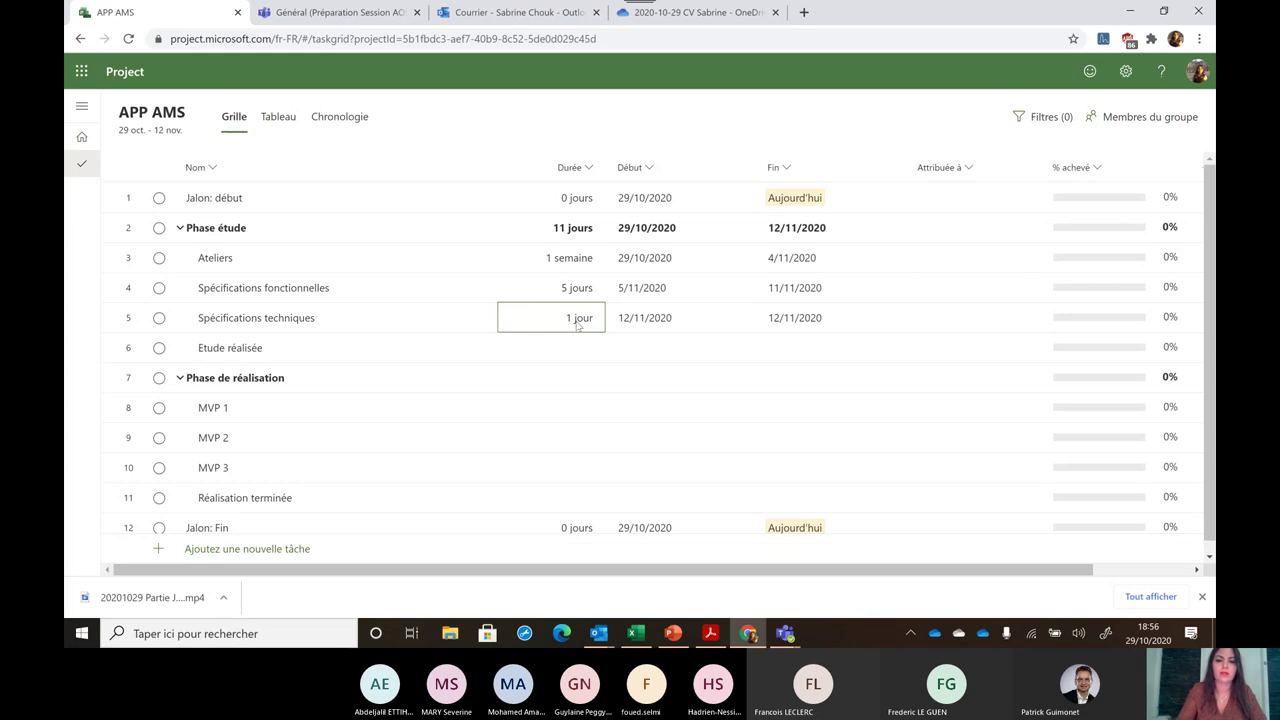
key(BackSpace)
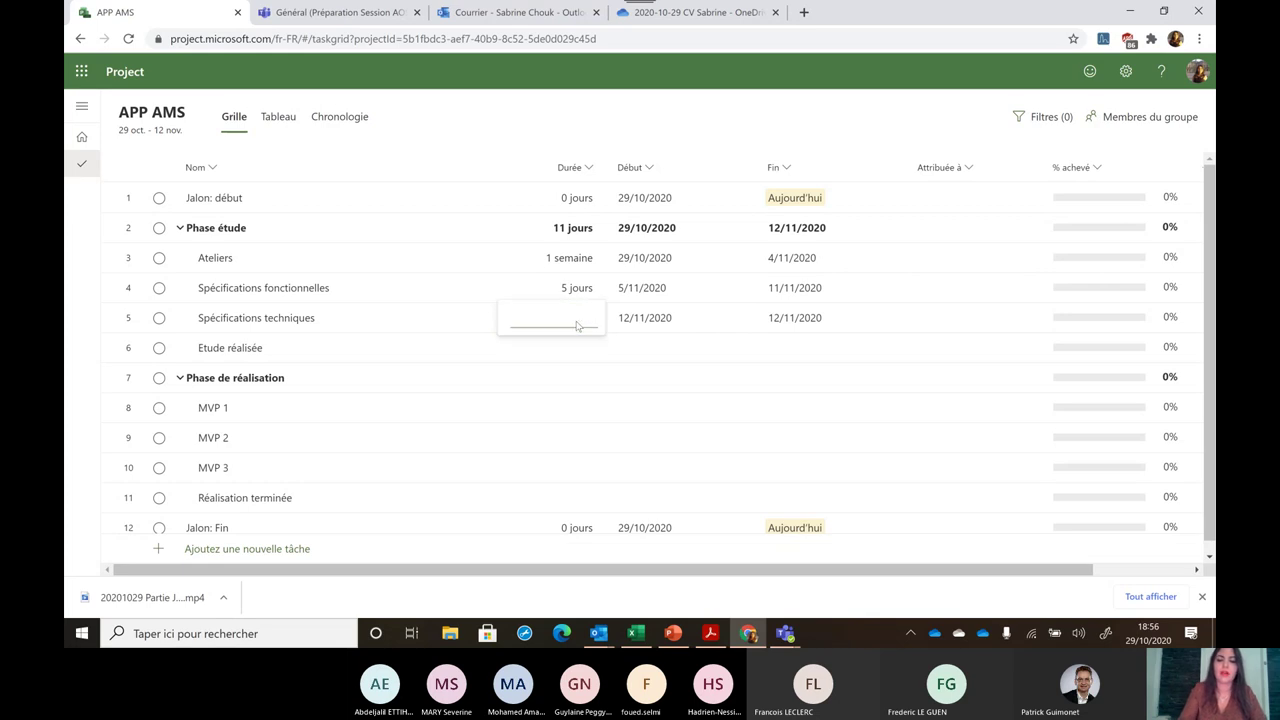
text(6)
key(Tab)
click(610, 377)
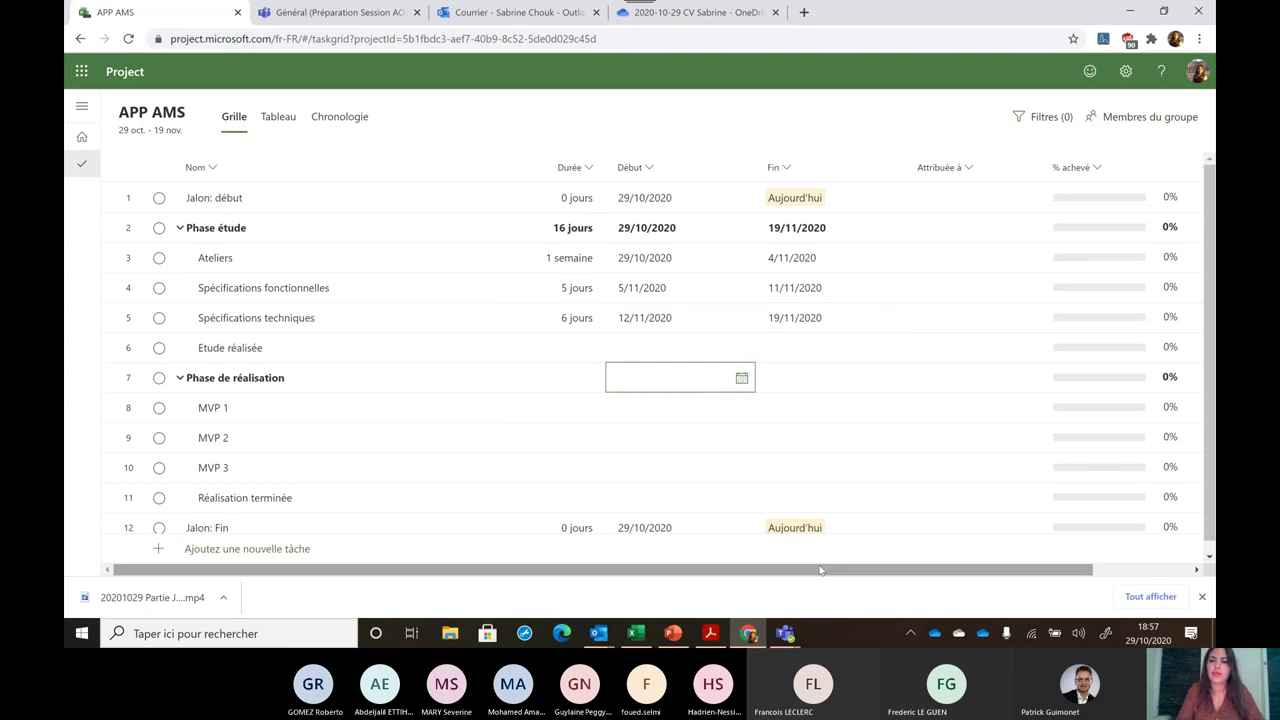
Add the Dépend de column to the task grid and return to the task names
drag(820, 570, 1028, 548)
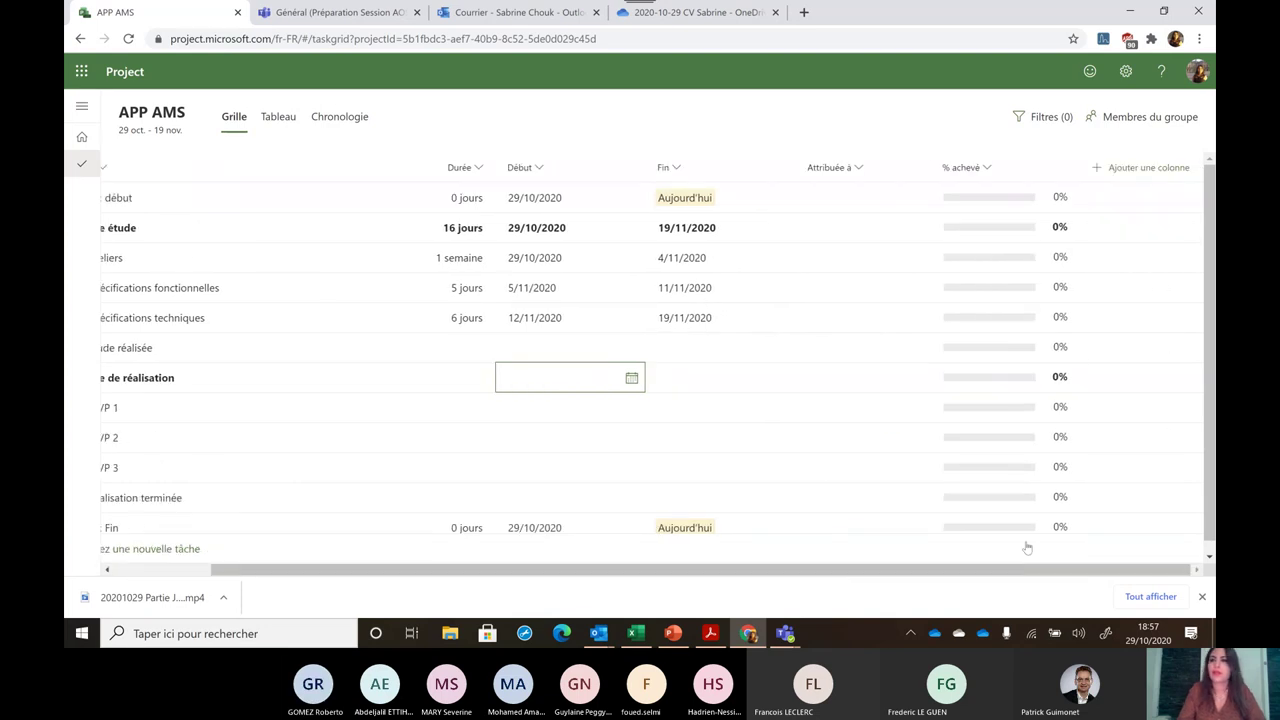
click(1137, 167)
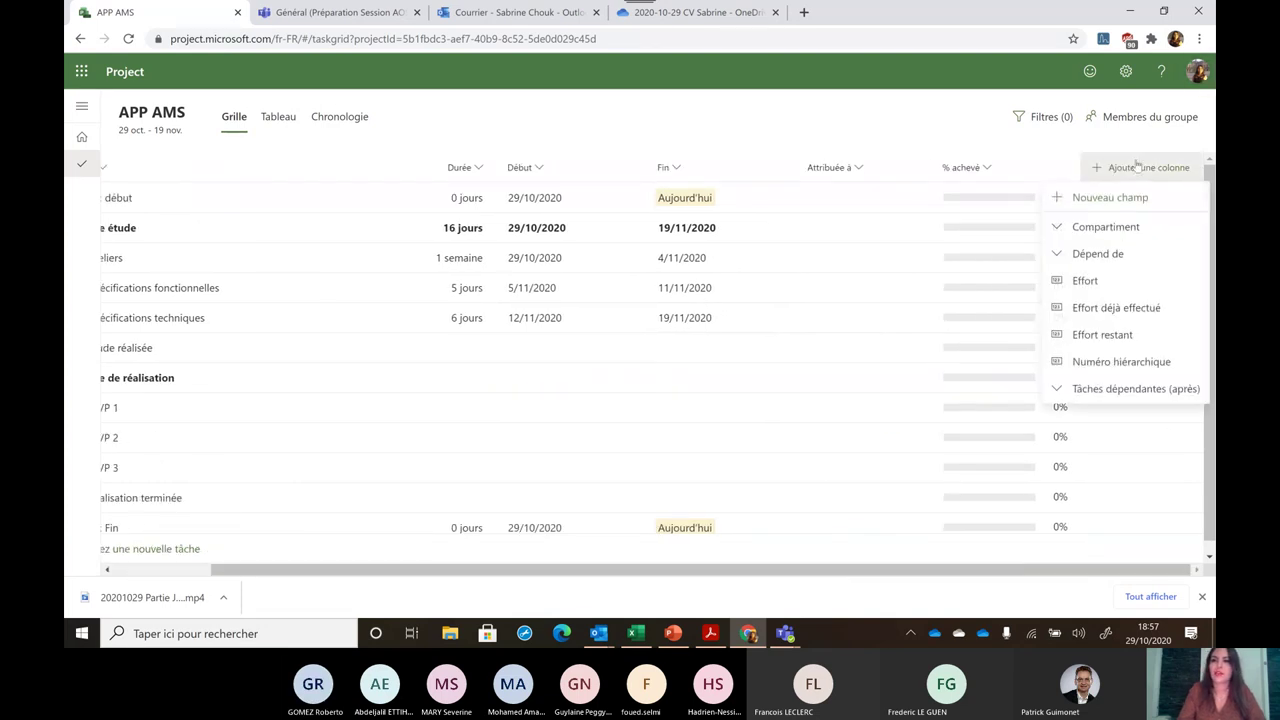
click(1089, 254)
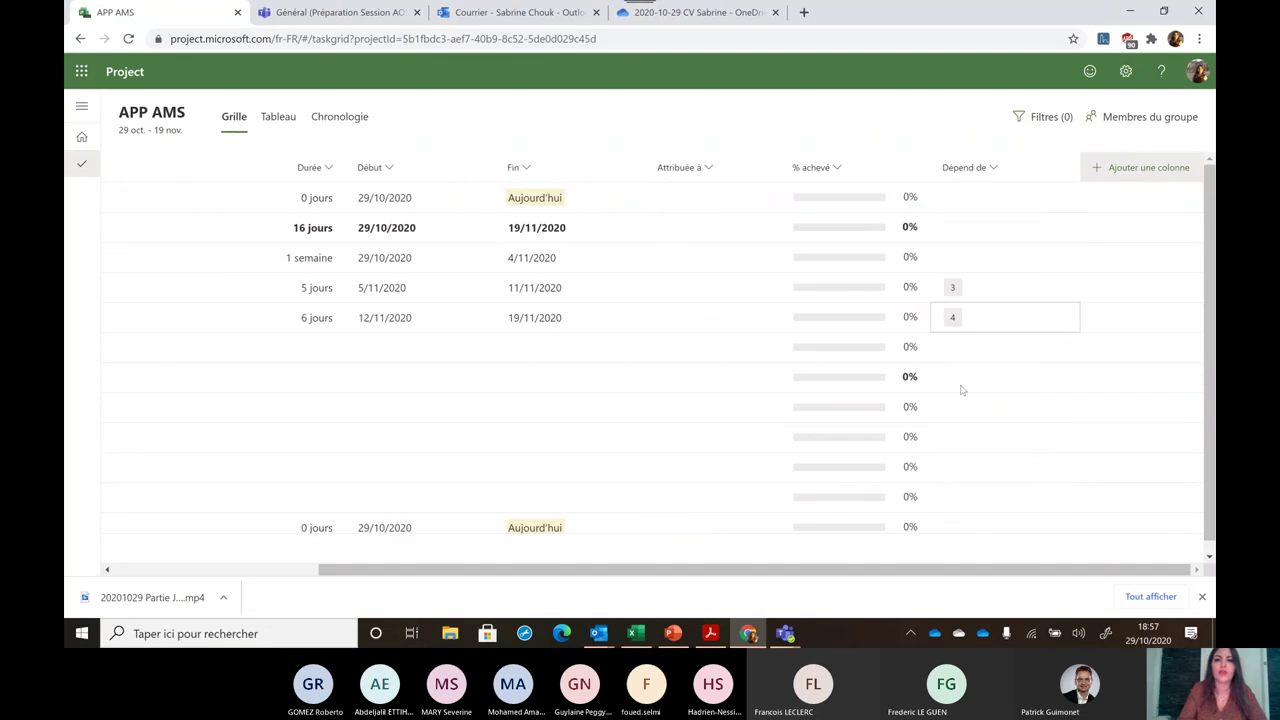
drag(940, 574, 706, 571)
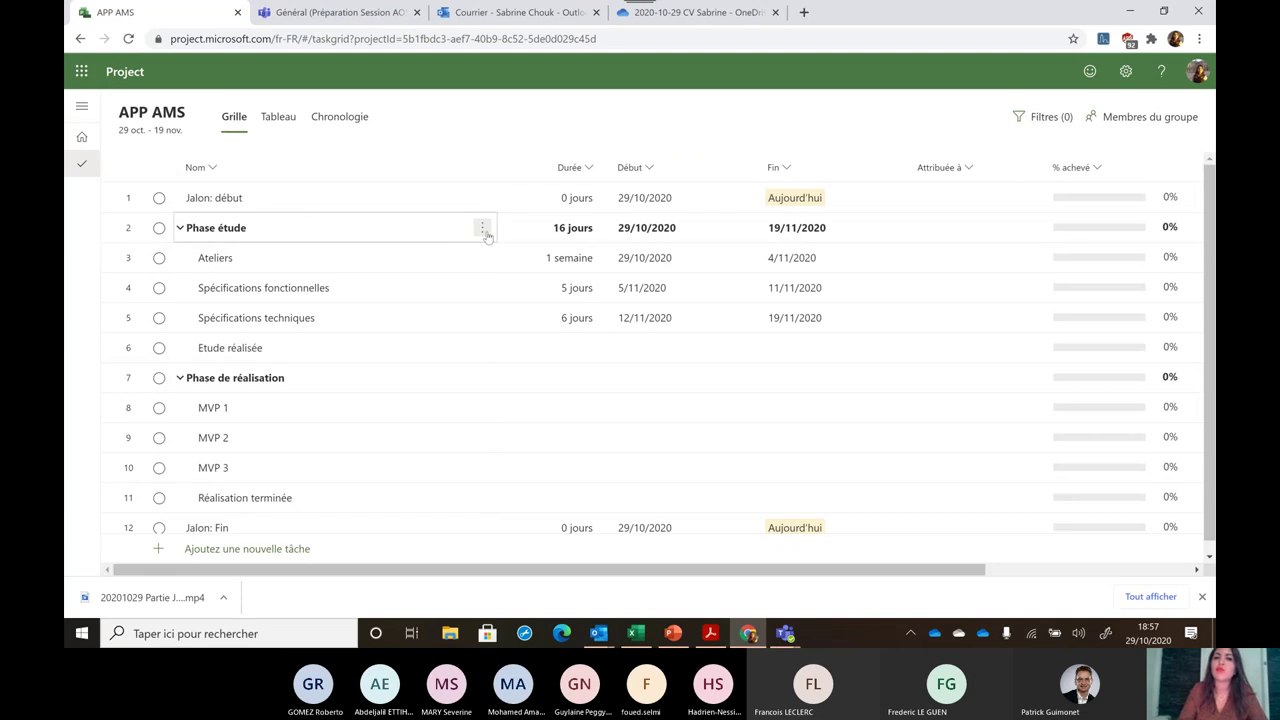
Look over the task options of Phase étude and the linked tasks in the Chronologie view, and return to the grid
click(483, 229)
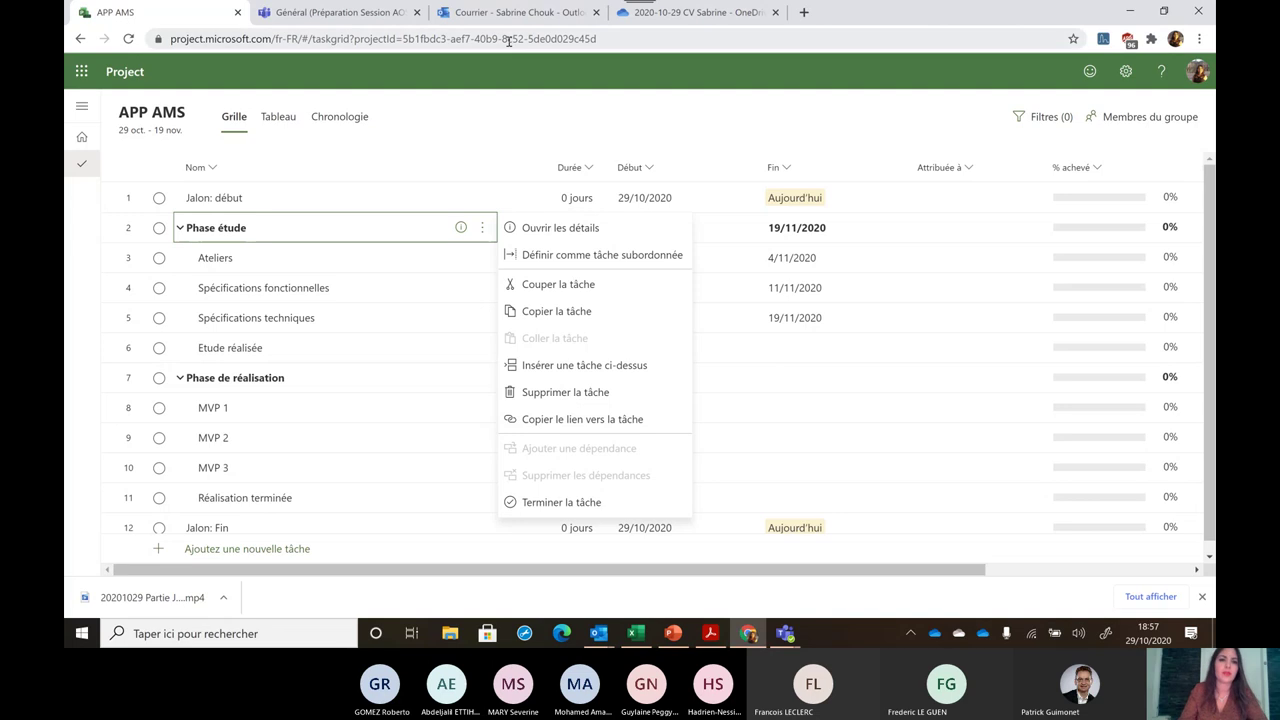
click(450, 141)
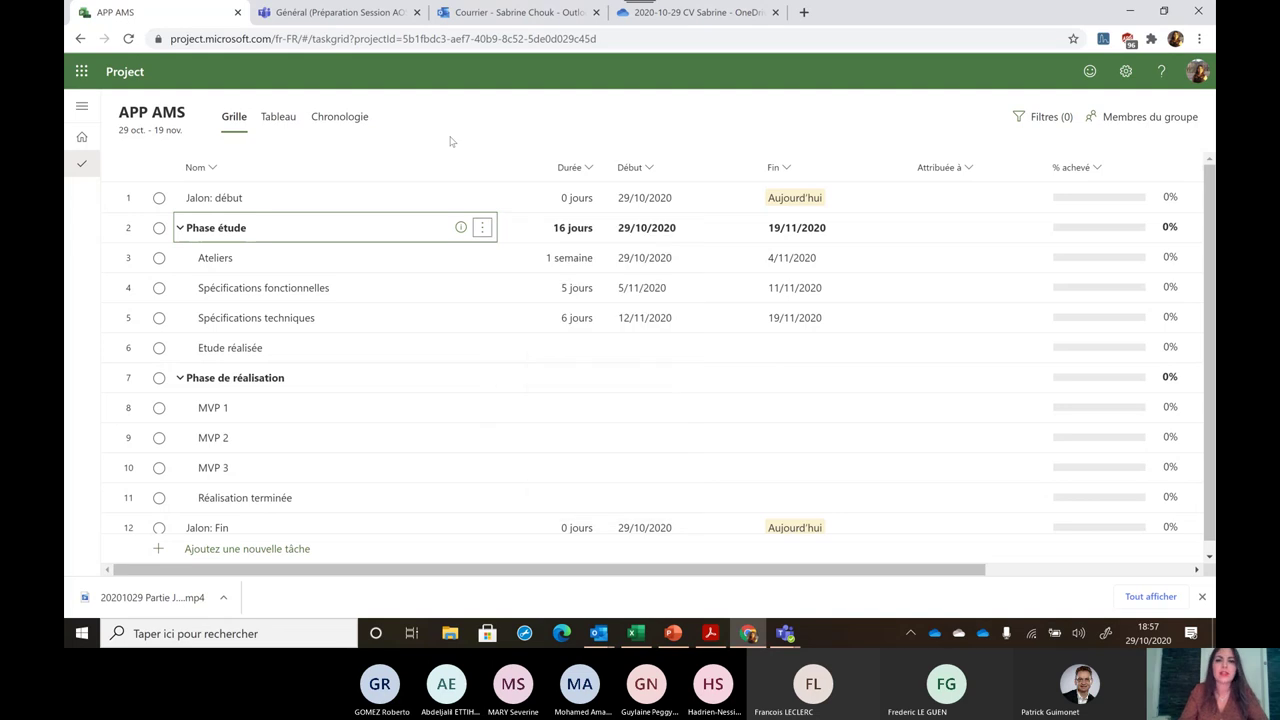
click(334, 115)
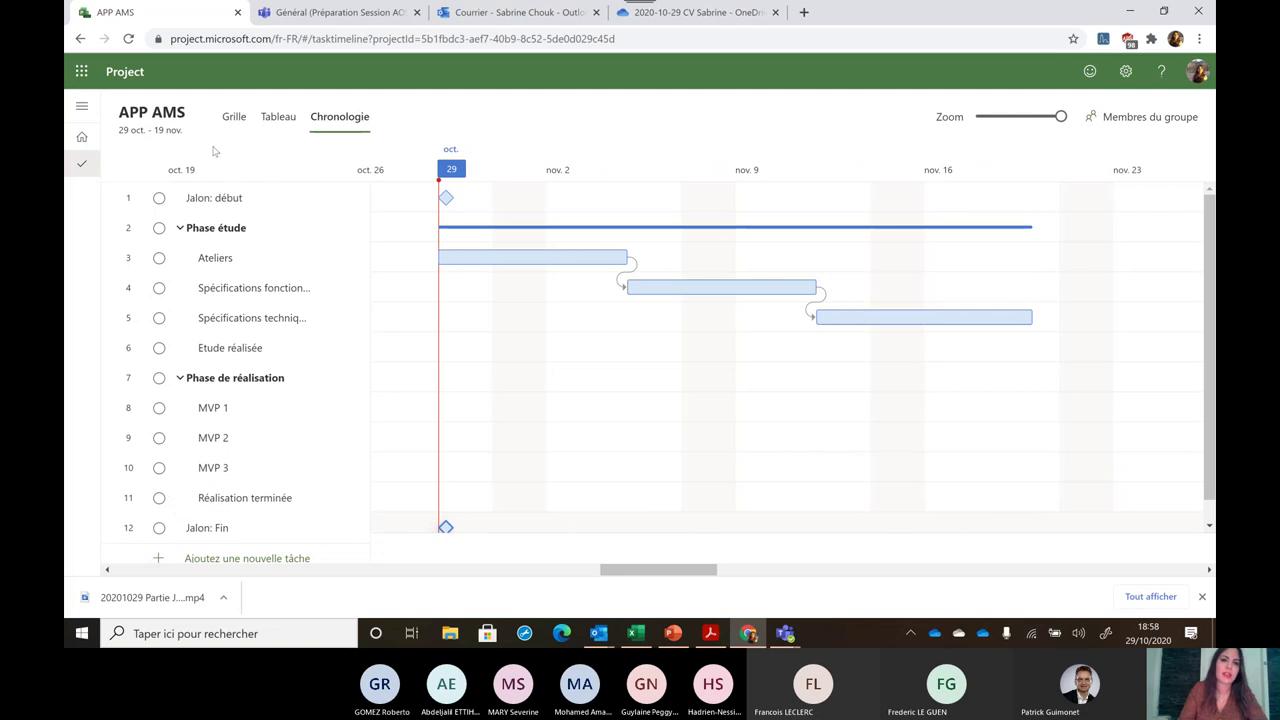
click(279, 118)
click(234, 117)
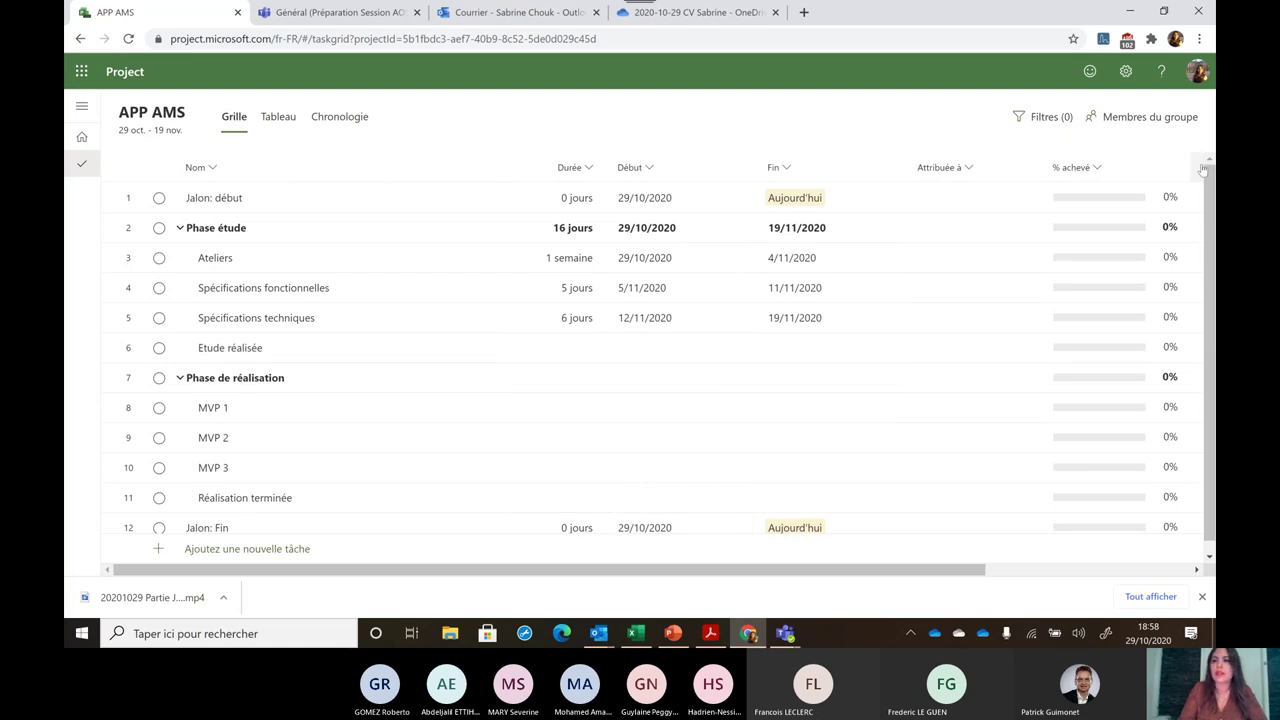
Set the start date of the Jalon: Fin milestone to 30/11/2020
scroll(1205, 270, down, 1)
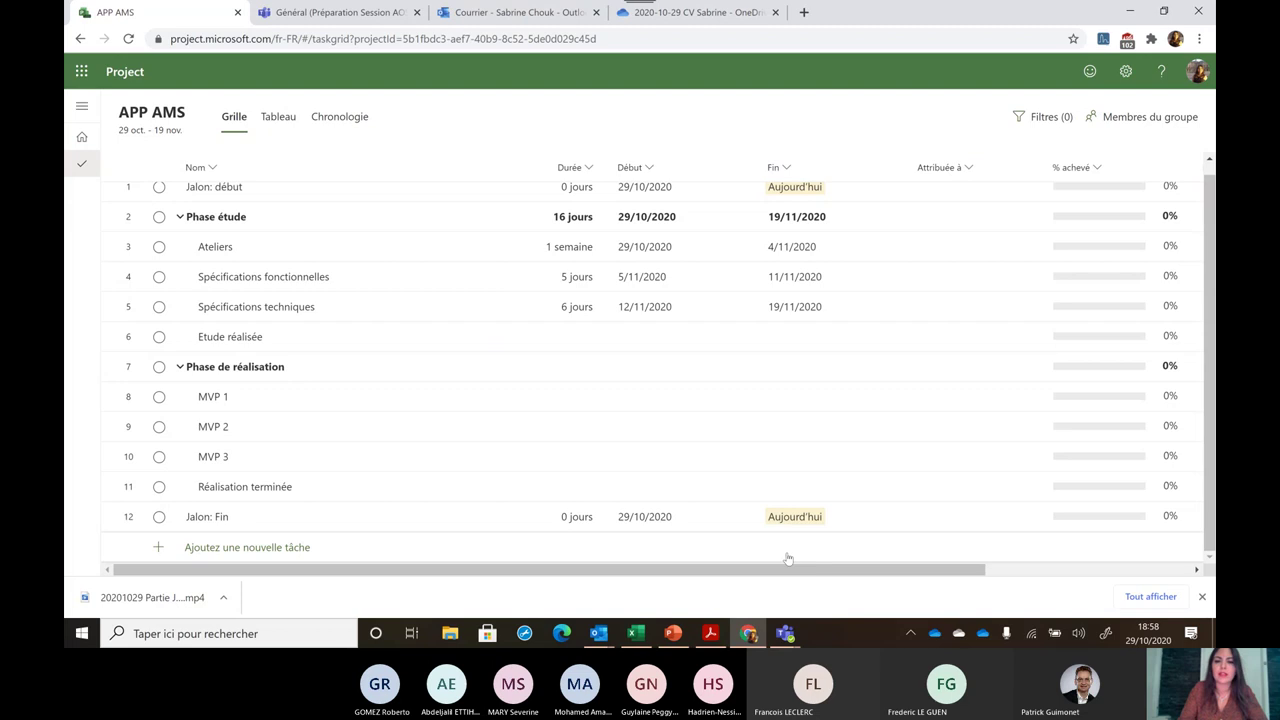
click(675, 517)
click(741, 518)
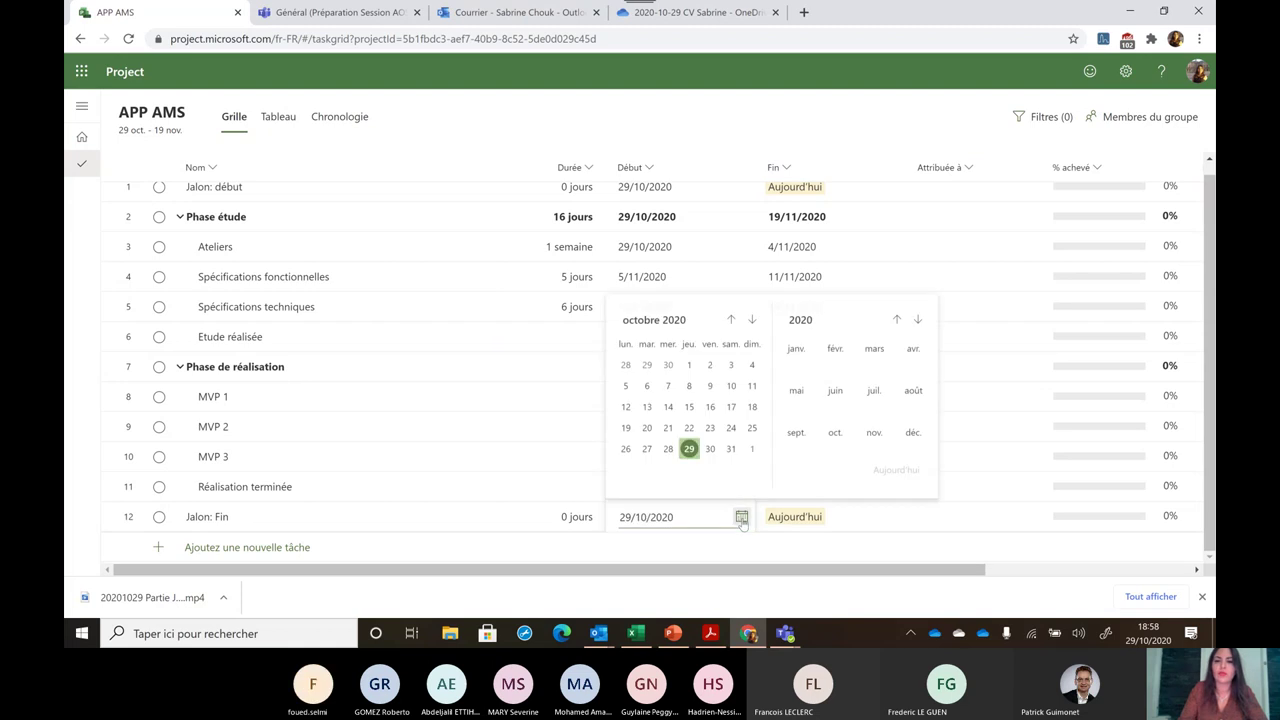
click(751, 319)
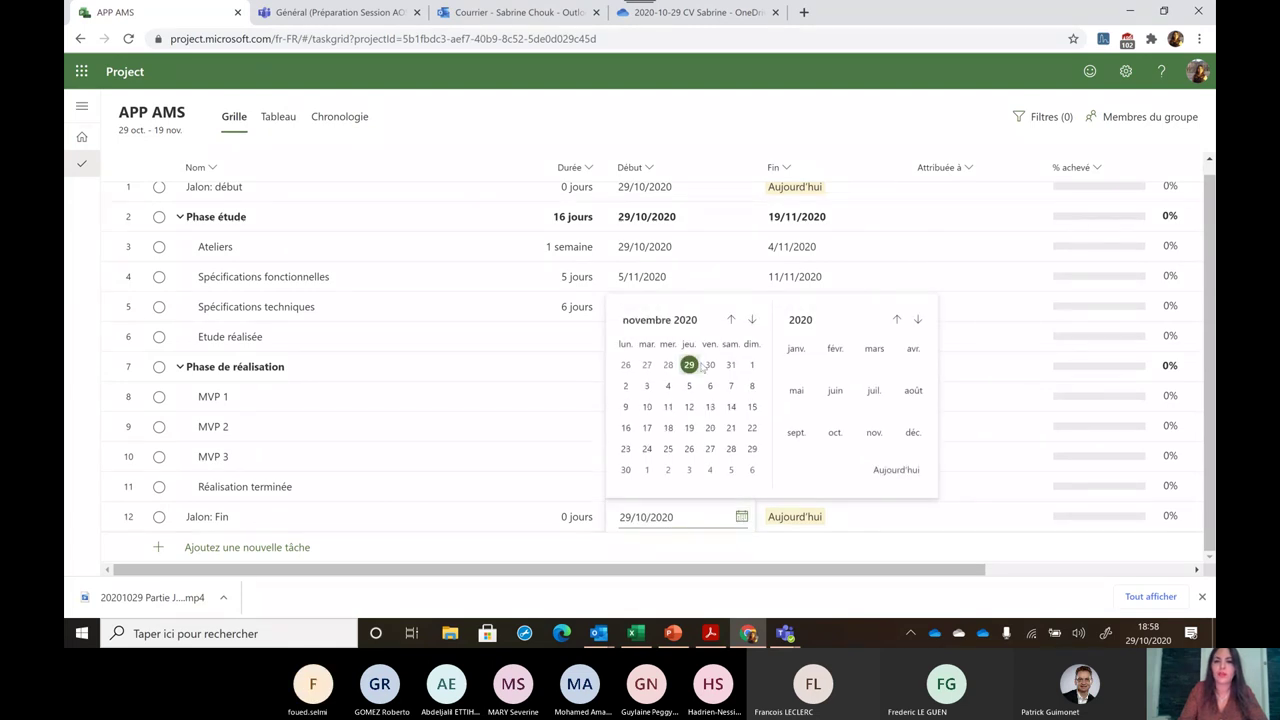
click(626, 471)
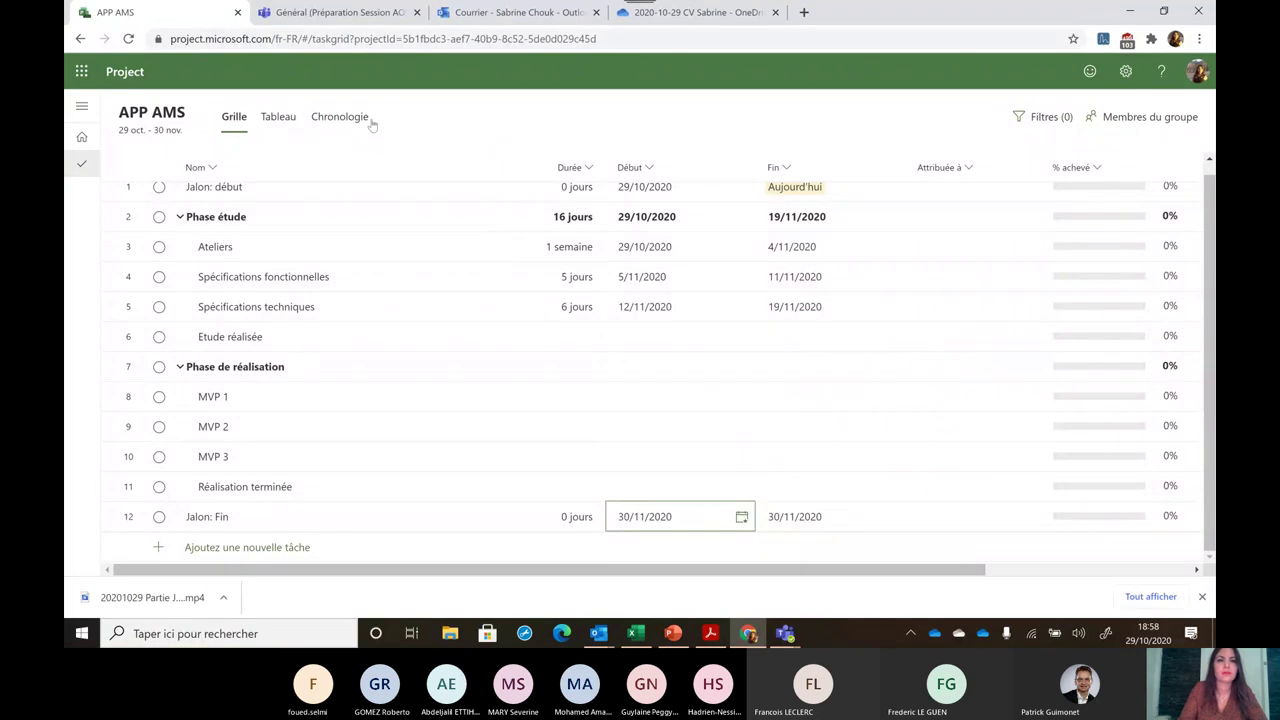
Check the Jalon: Fin milestone in the Chronologie view, look at the Tableau view, and return to the grid
click(340, 117)
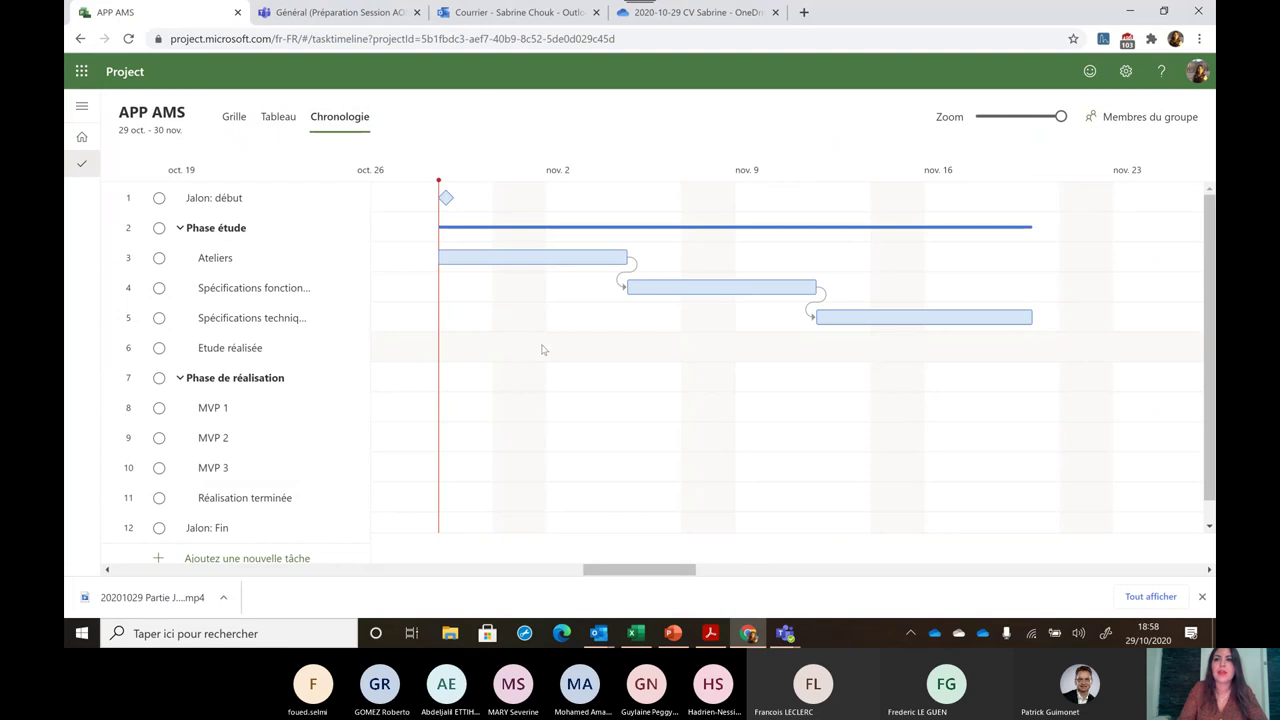
drag(605, 575, 632, 575)
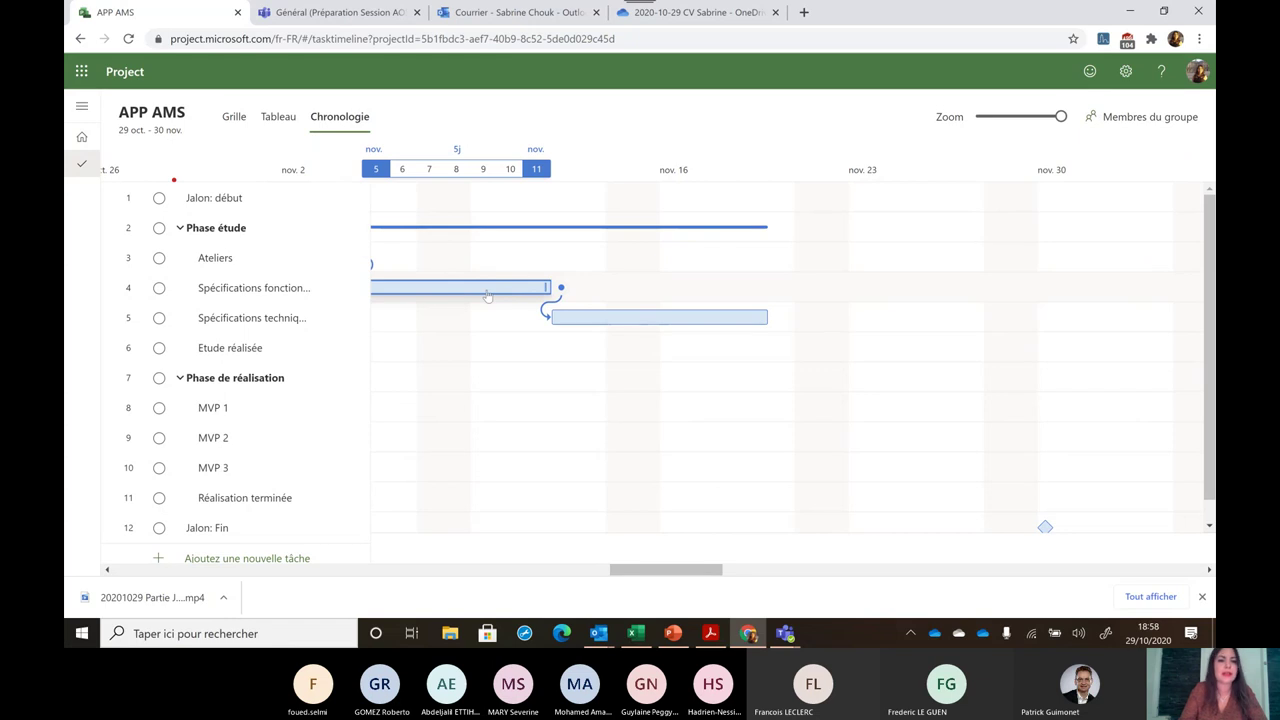
click(238, 117)
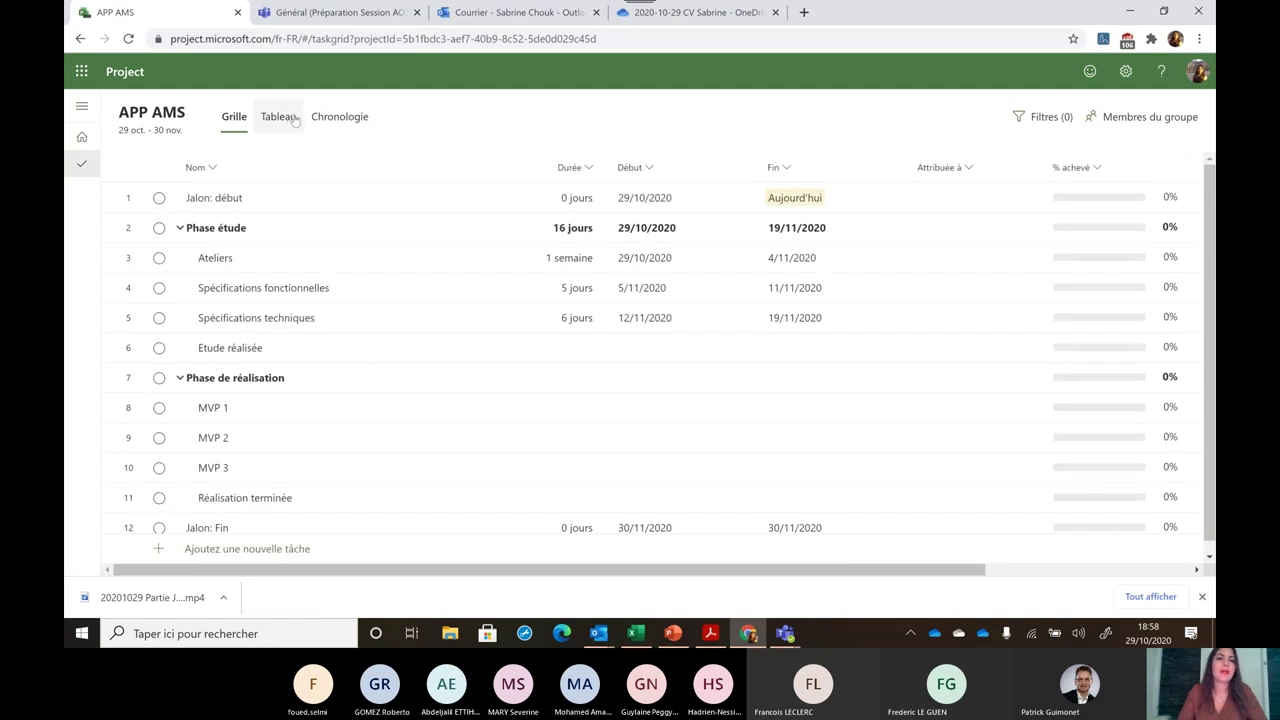
click(289, 118)
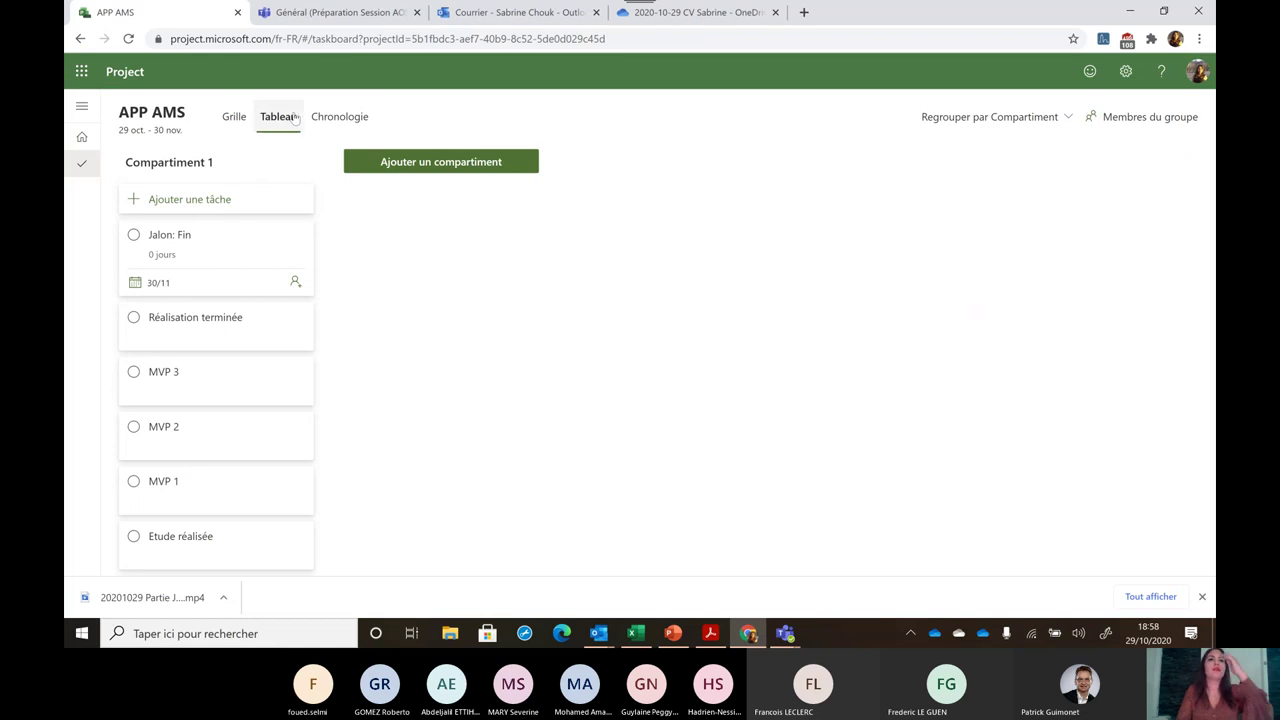
click(234, 117)
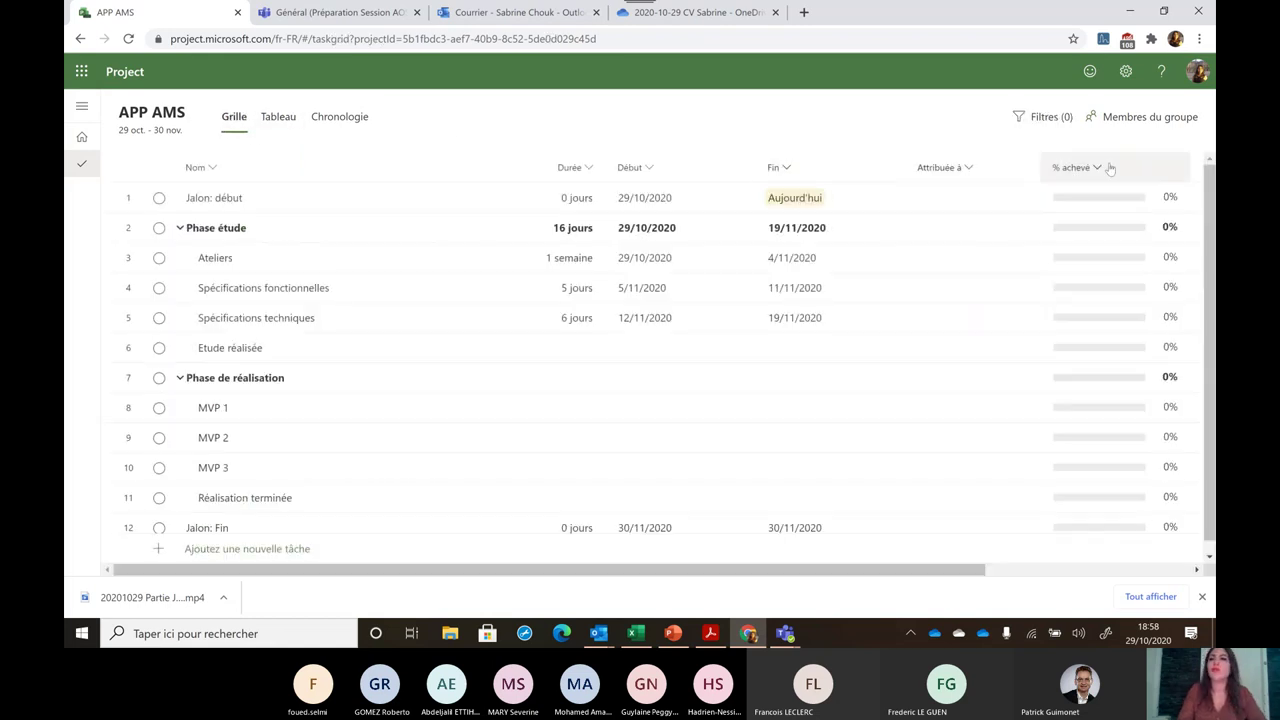
Look over the additional columns offered for the task grid and review the schedule in the Chronologie view
drag(857, 569, 1001, 569)
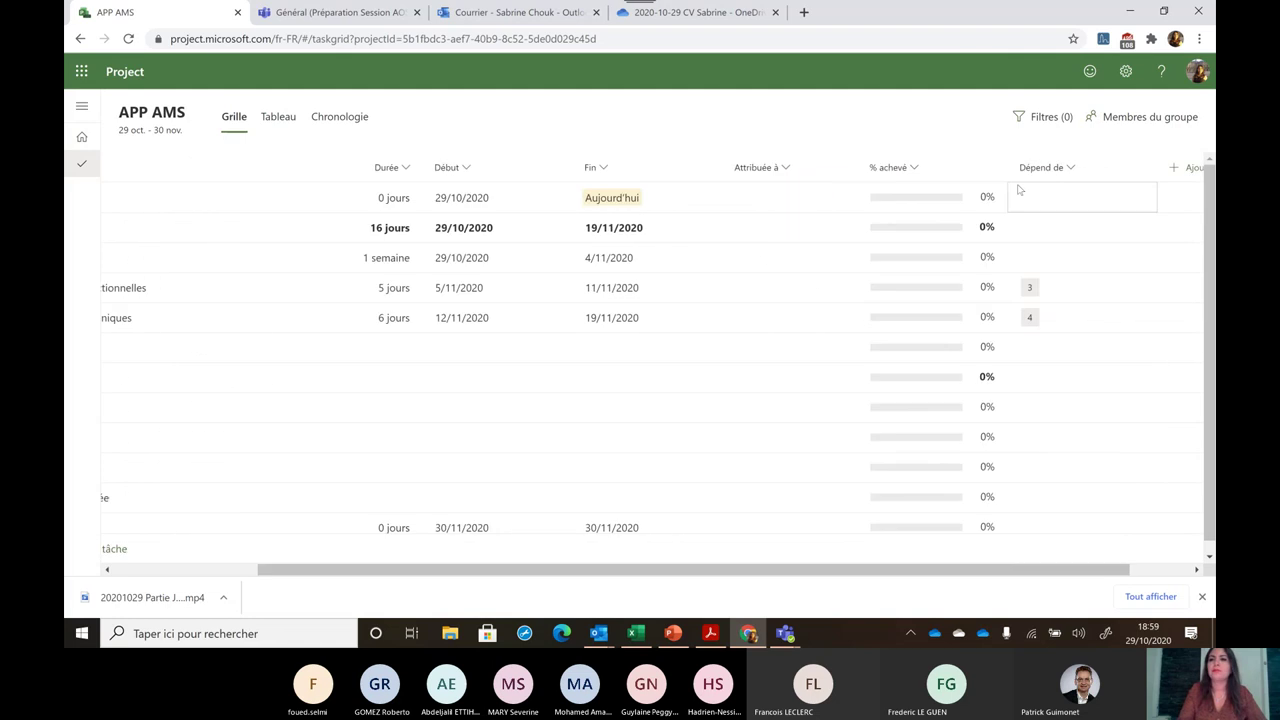
click(1178, 167)
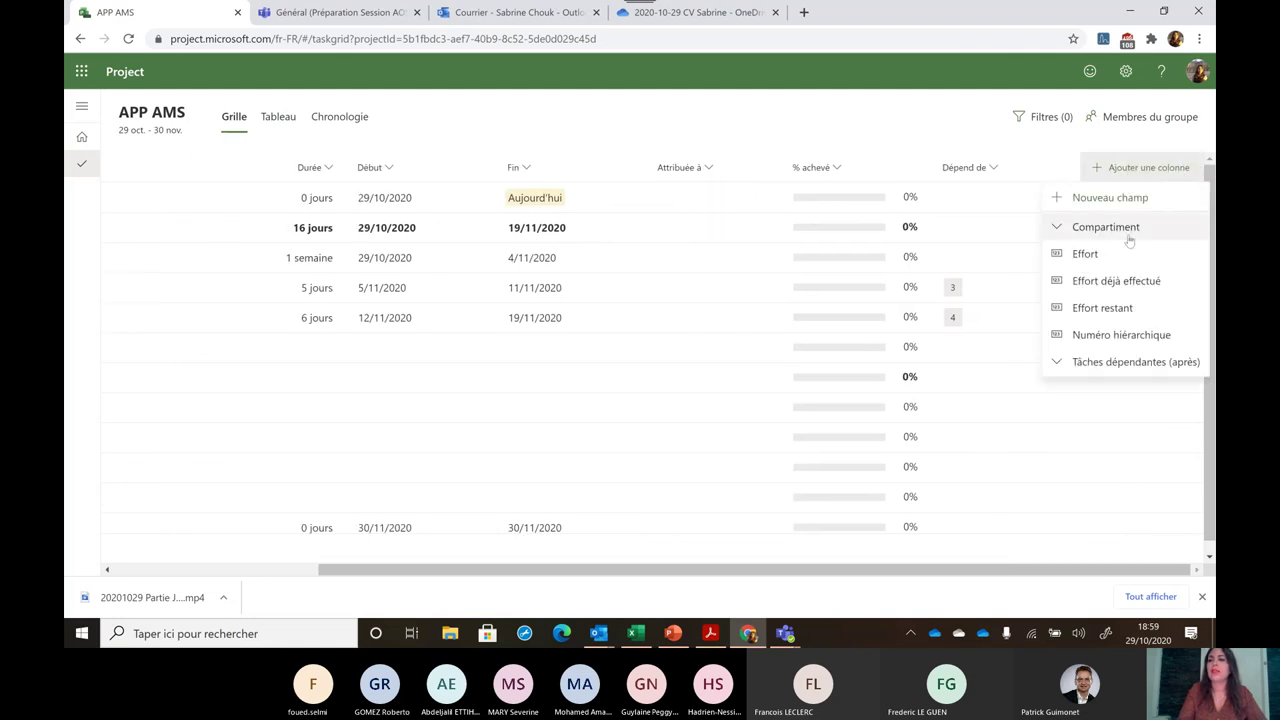
click(872, 125)
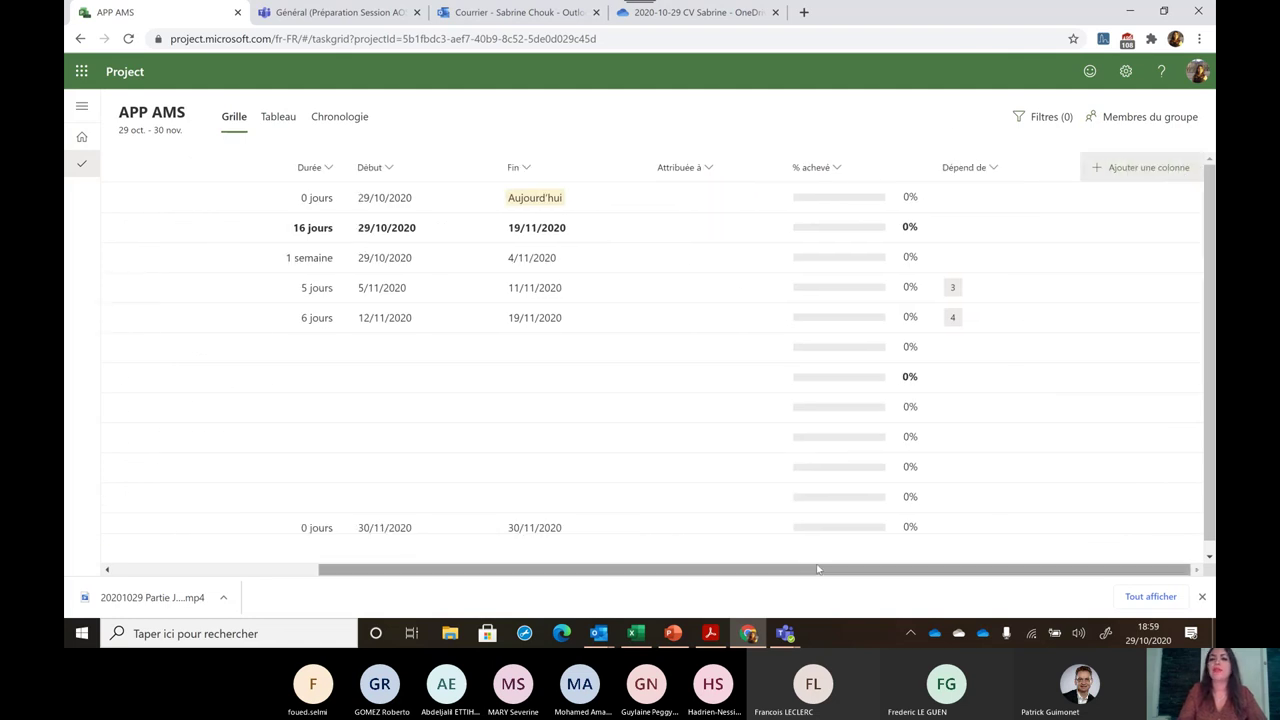
drag(818, 569, 613, 569)
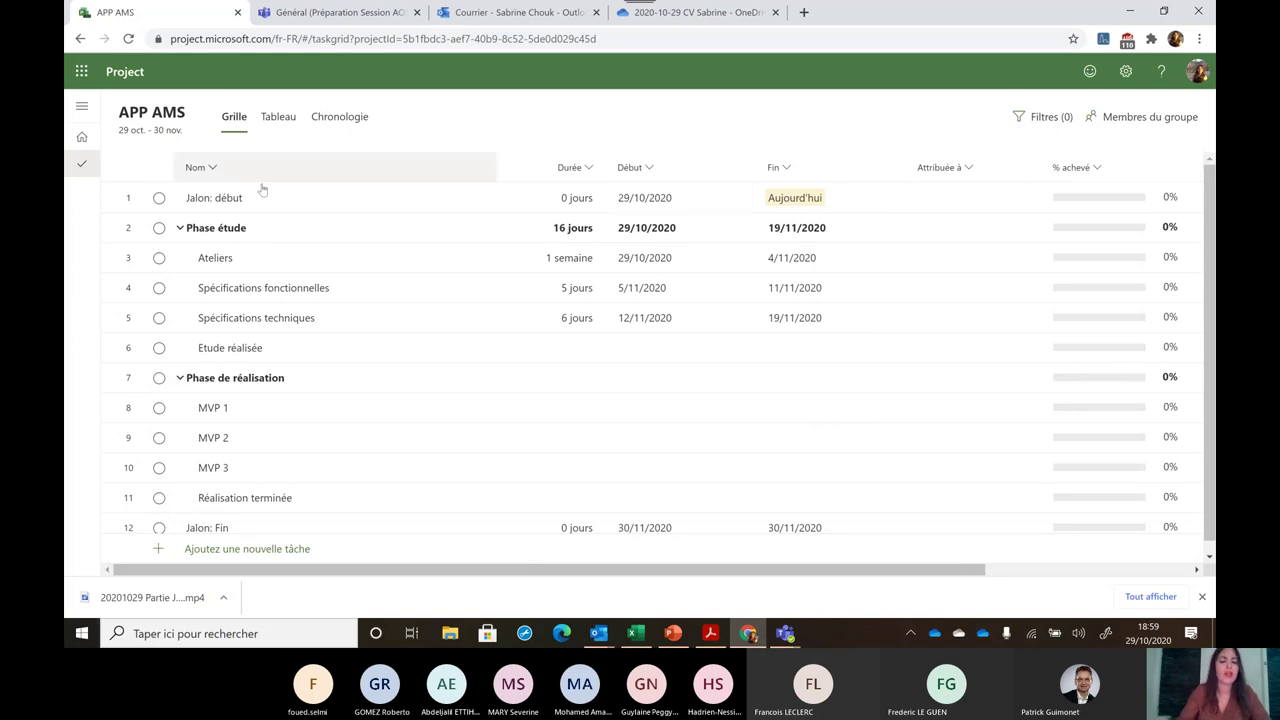
click(346, 128)
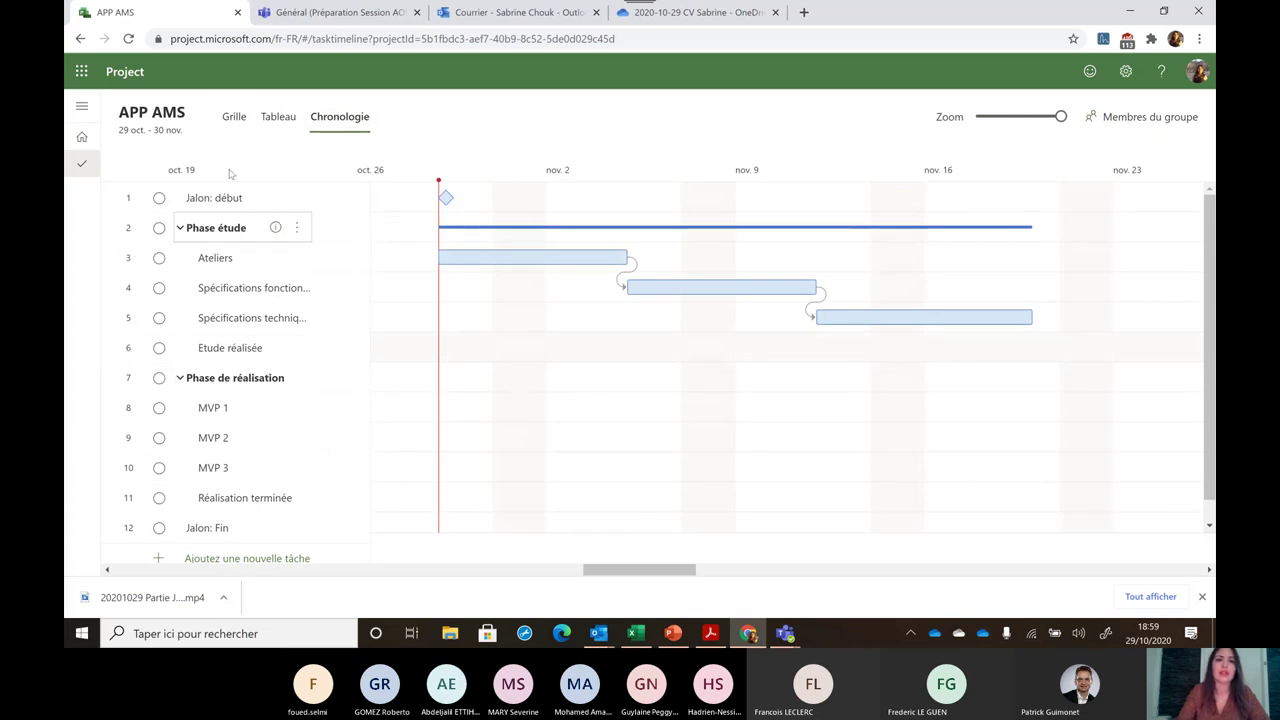
click(248, 130)
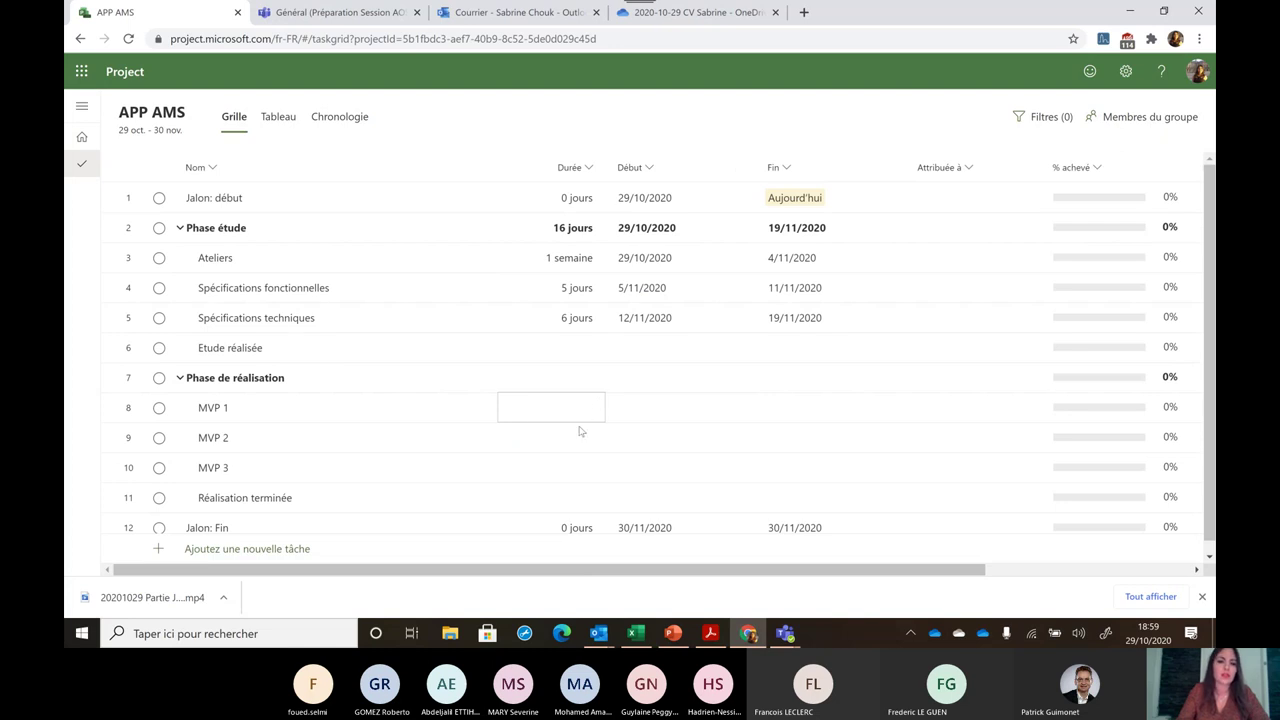
click(340, 120)
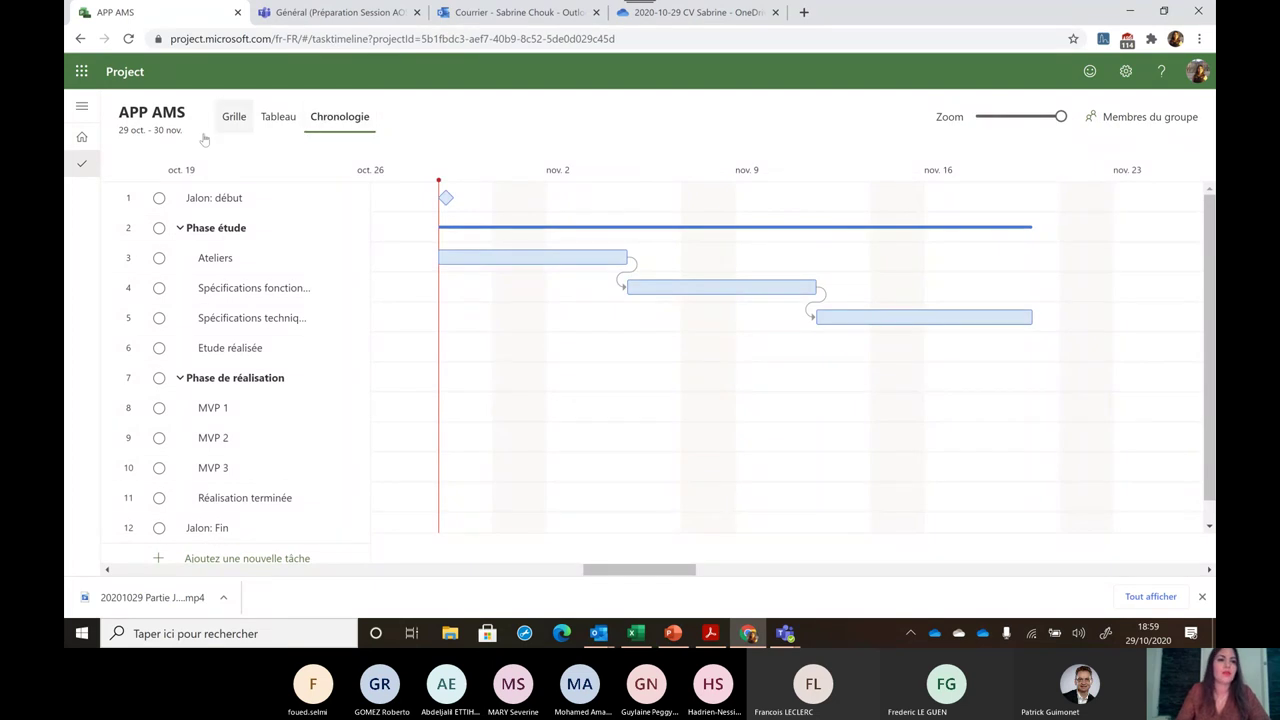
Return to the Project home page, create a new blank roadmap and dismiss its introductory tip
click(84, 139)
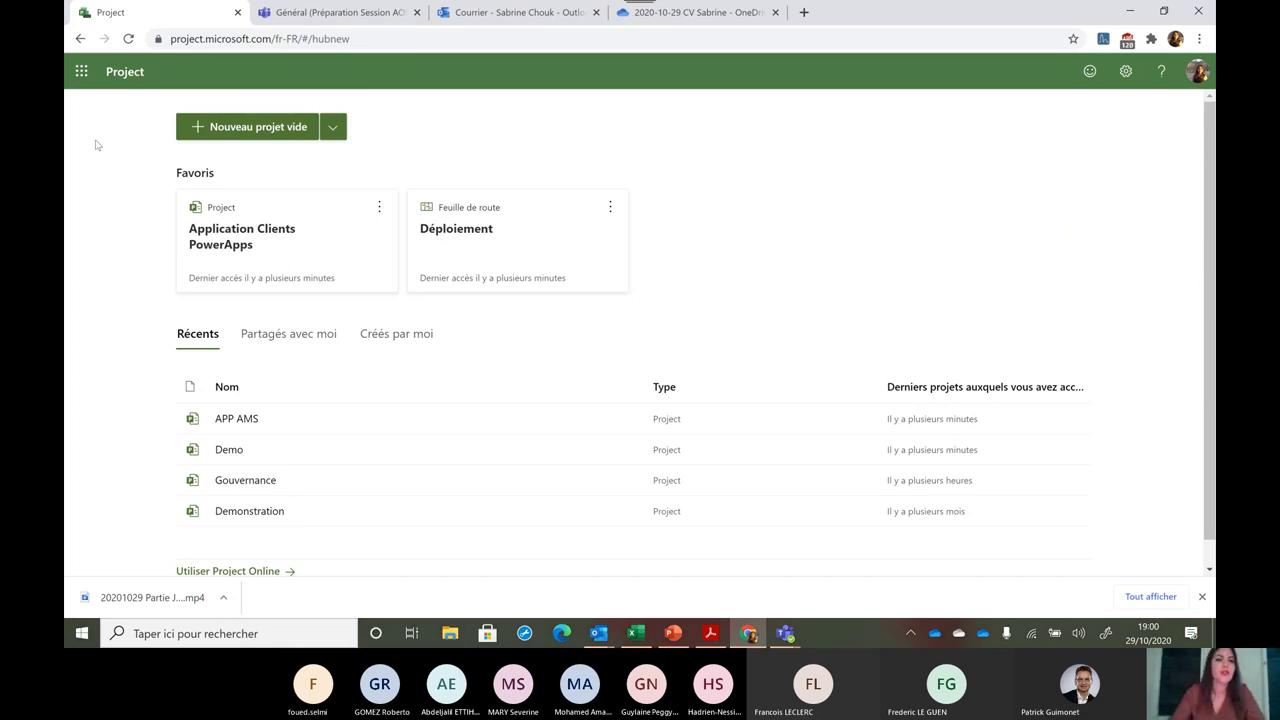
click(335, 130)
click(252, 160)
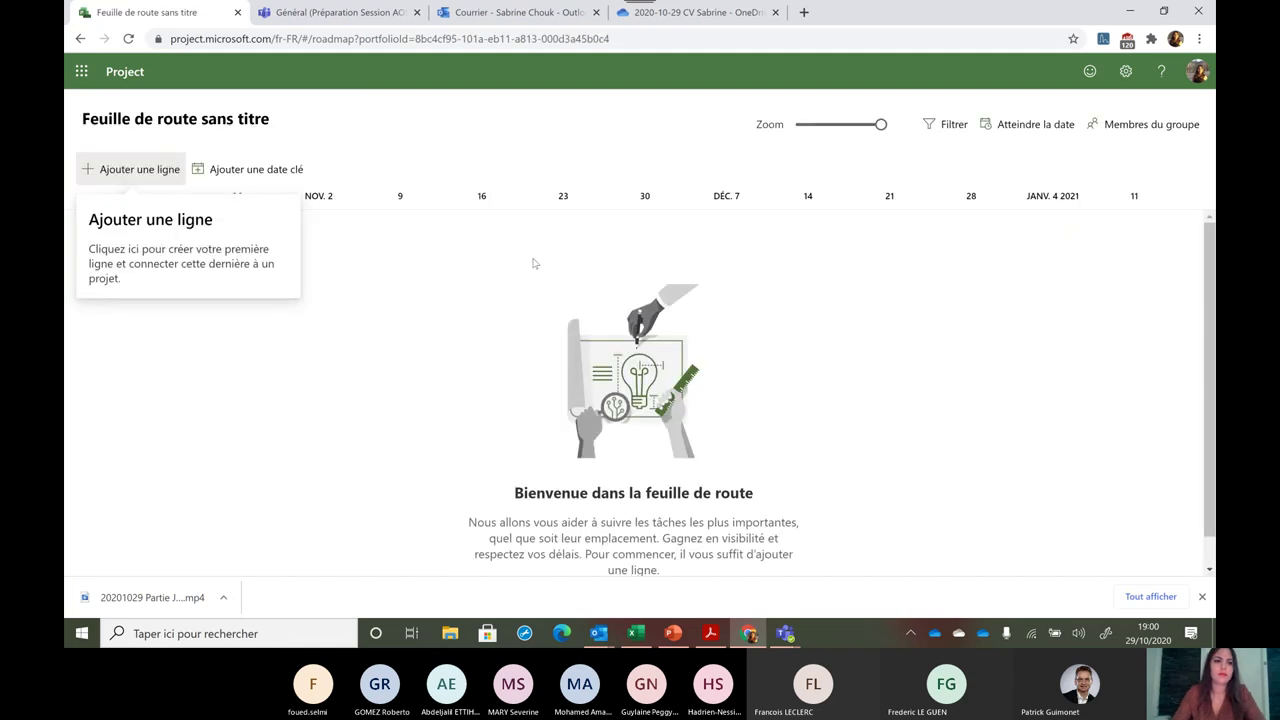
click(848, 401)
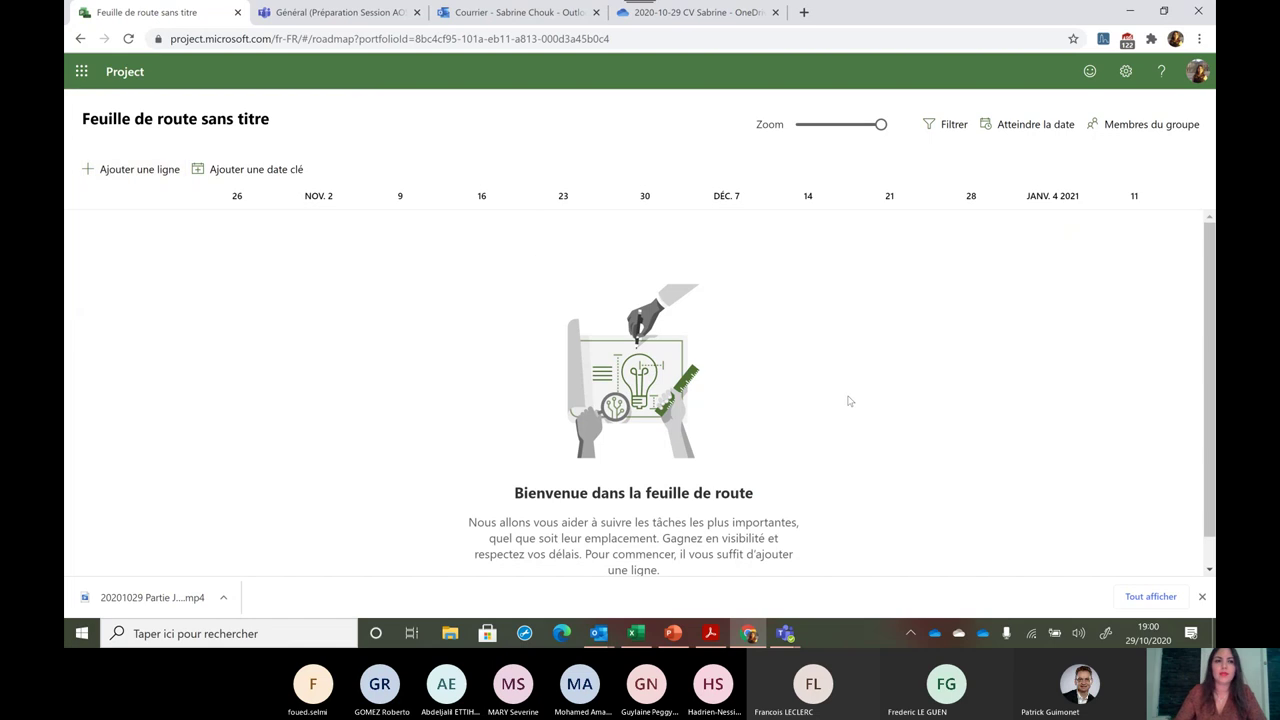
Rename the untitled roadmap as Roadmap AMS and close its details
click(258, 118)
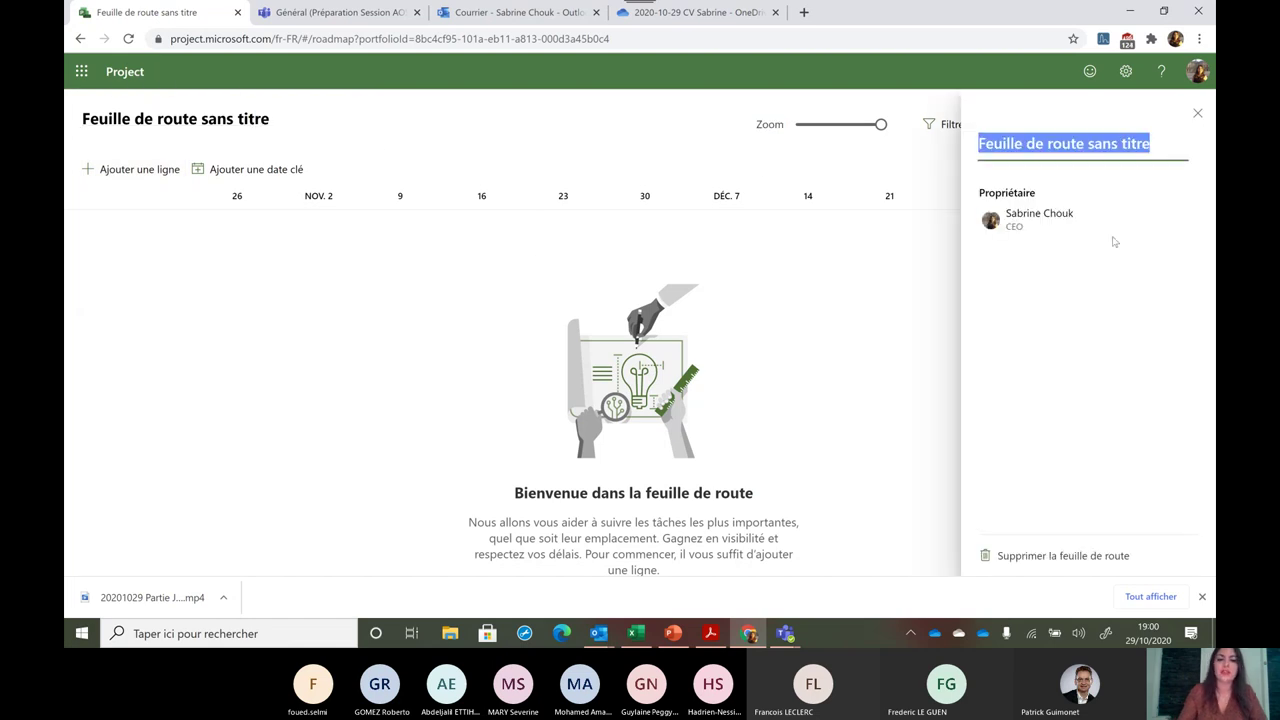
text(RA)
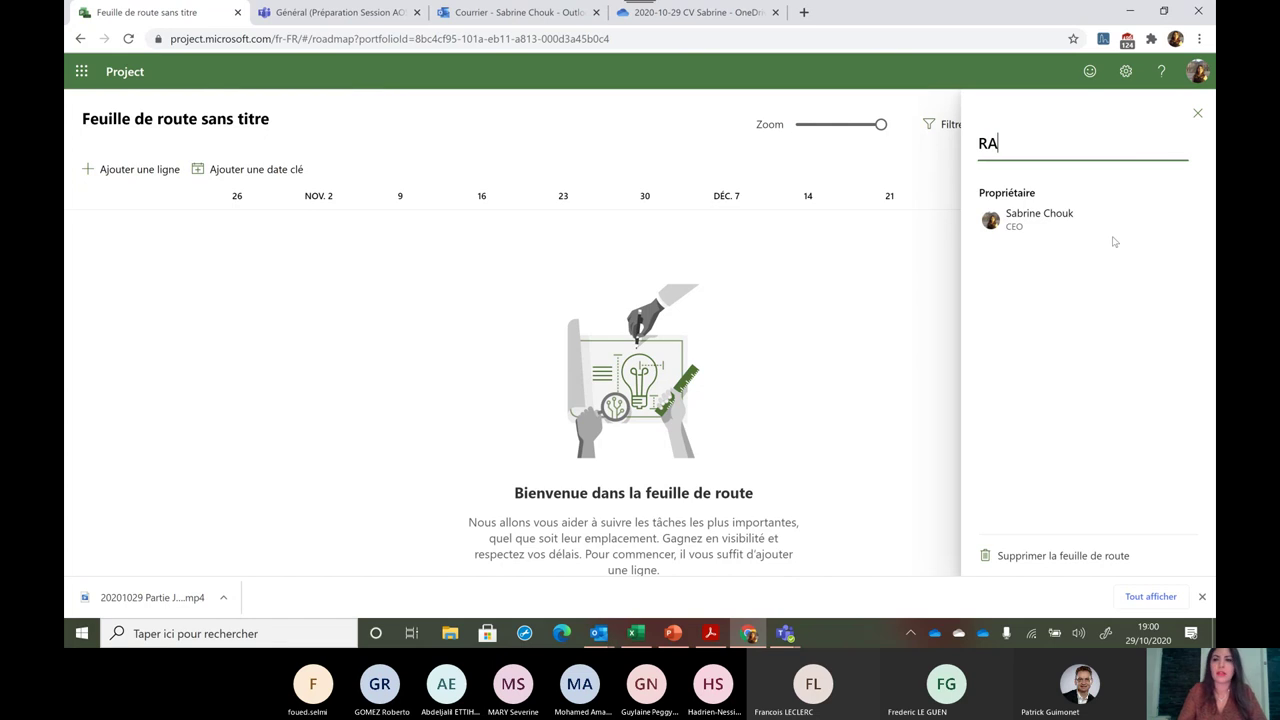
text(oadma)
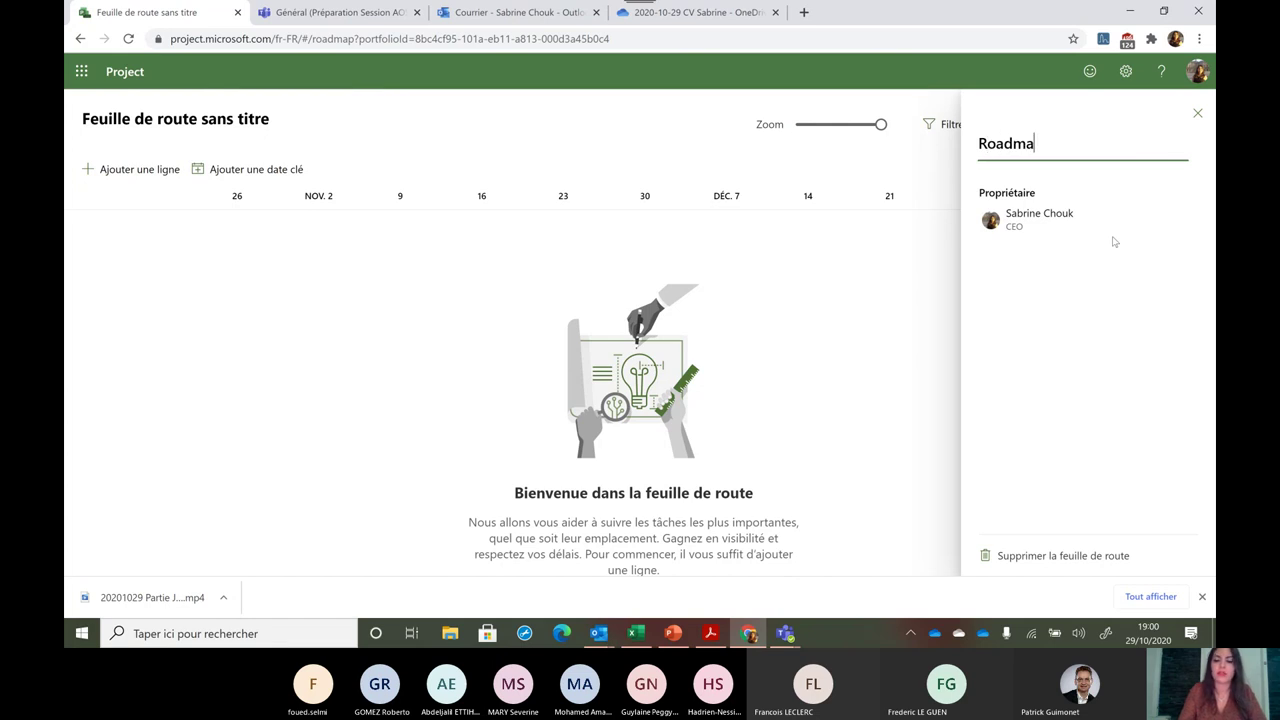
text(p A)
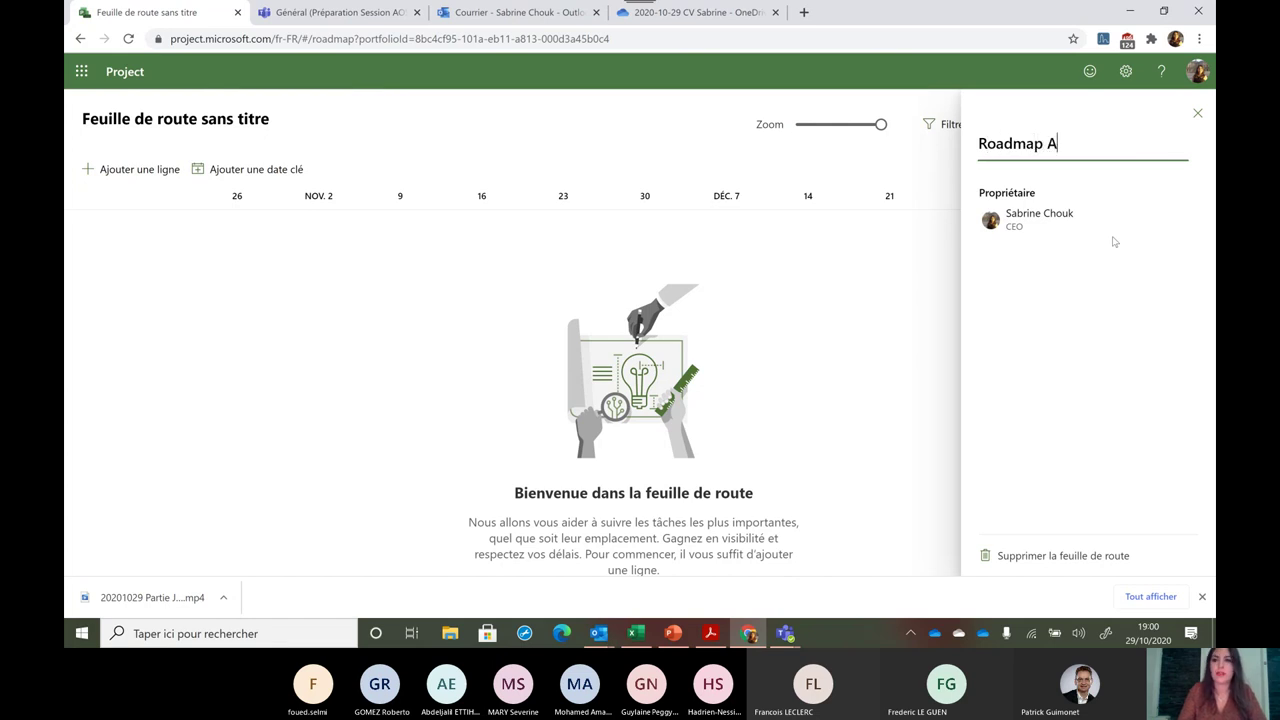
text(MS)
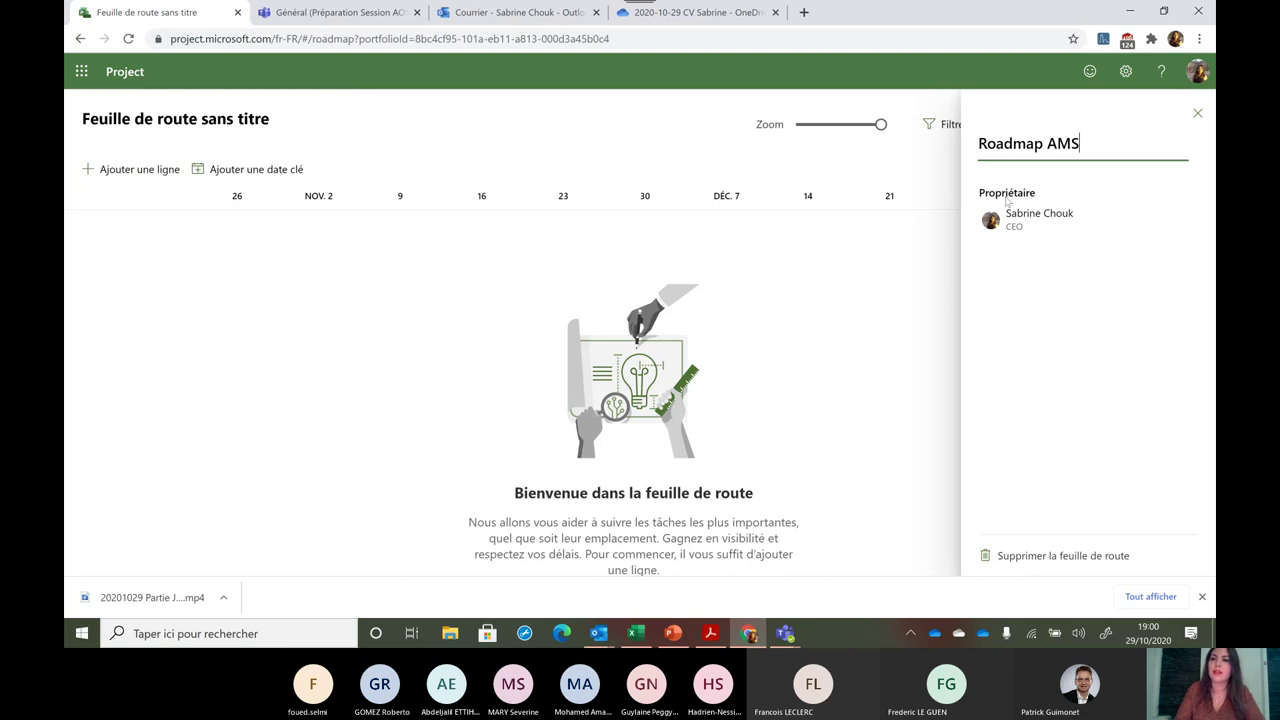
click(1199, 115)
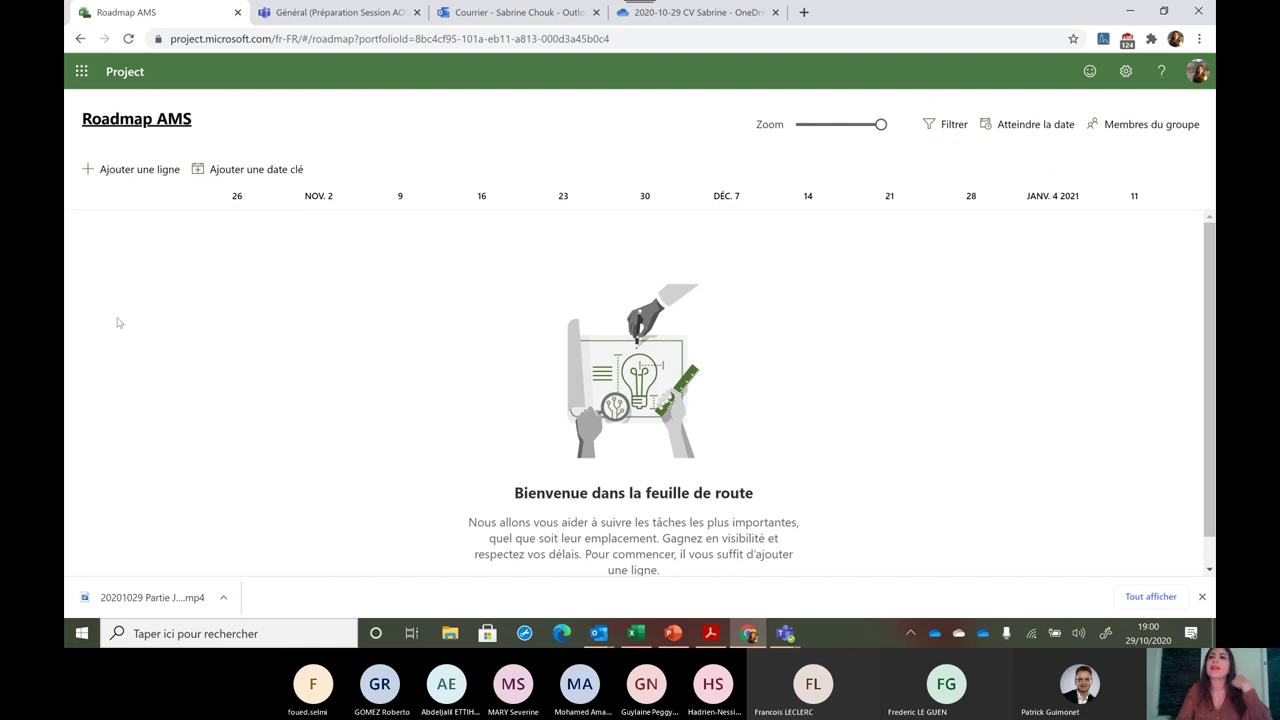
Add a row to the roadmap and name it Application AMS
click(125, 182)
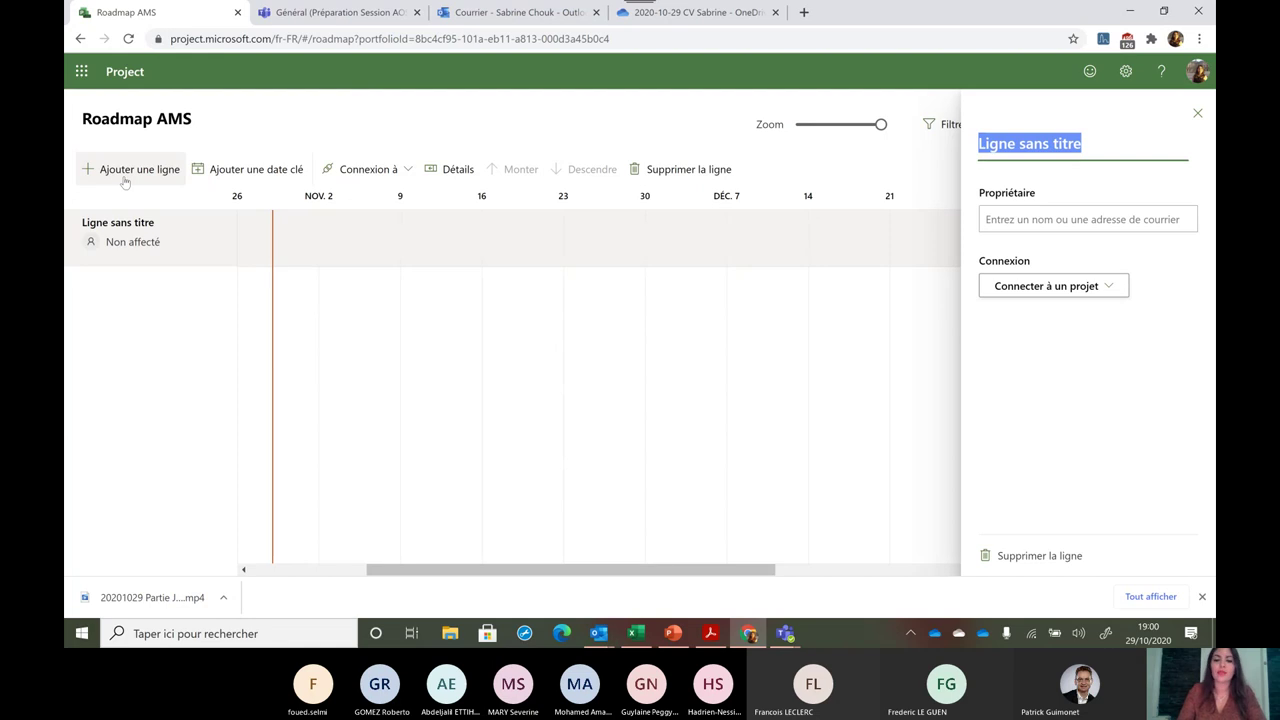
text(Applicati)
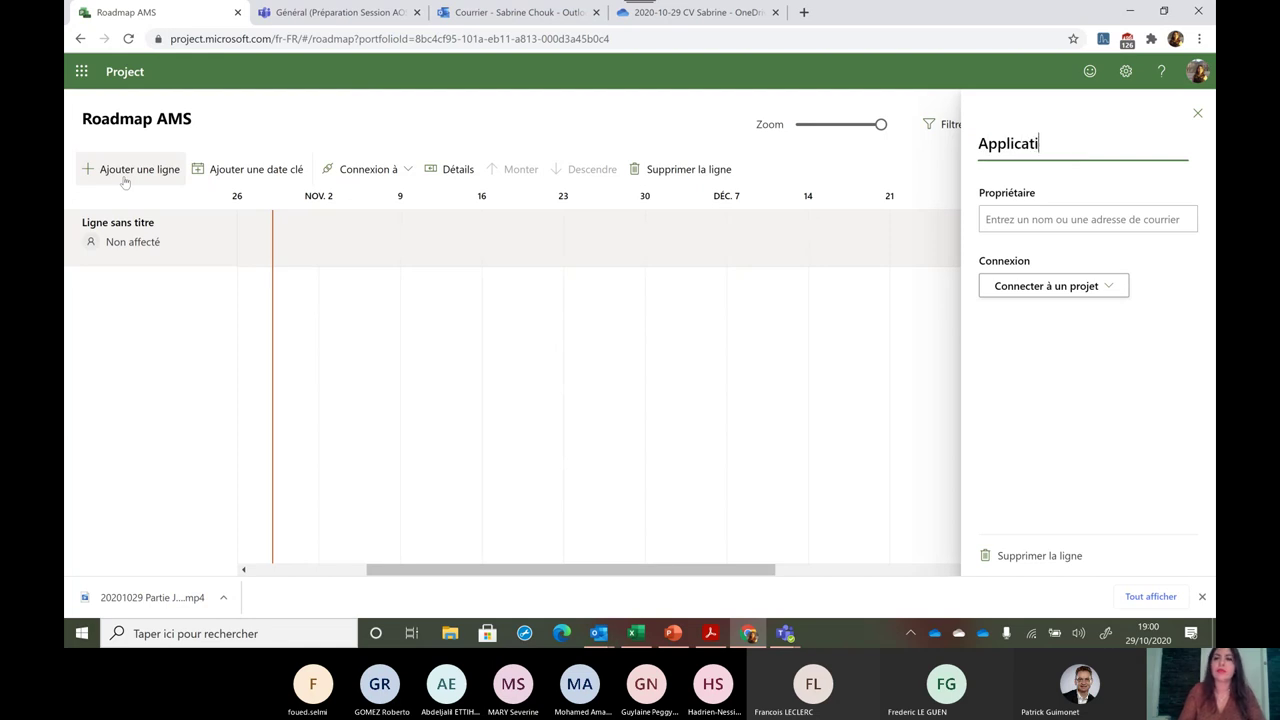
text(on AMS)
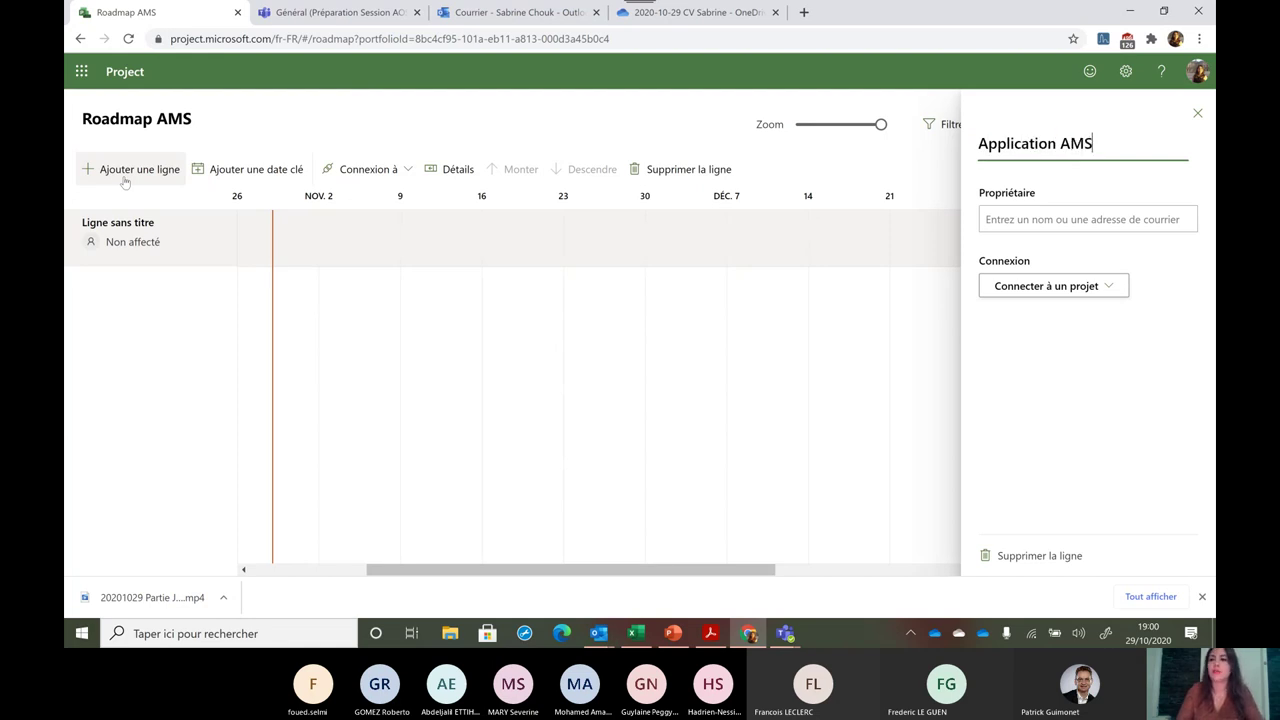
Connect the Application AMS row to the APP AMS plan from Project
click(1072, 295)
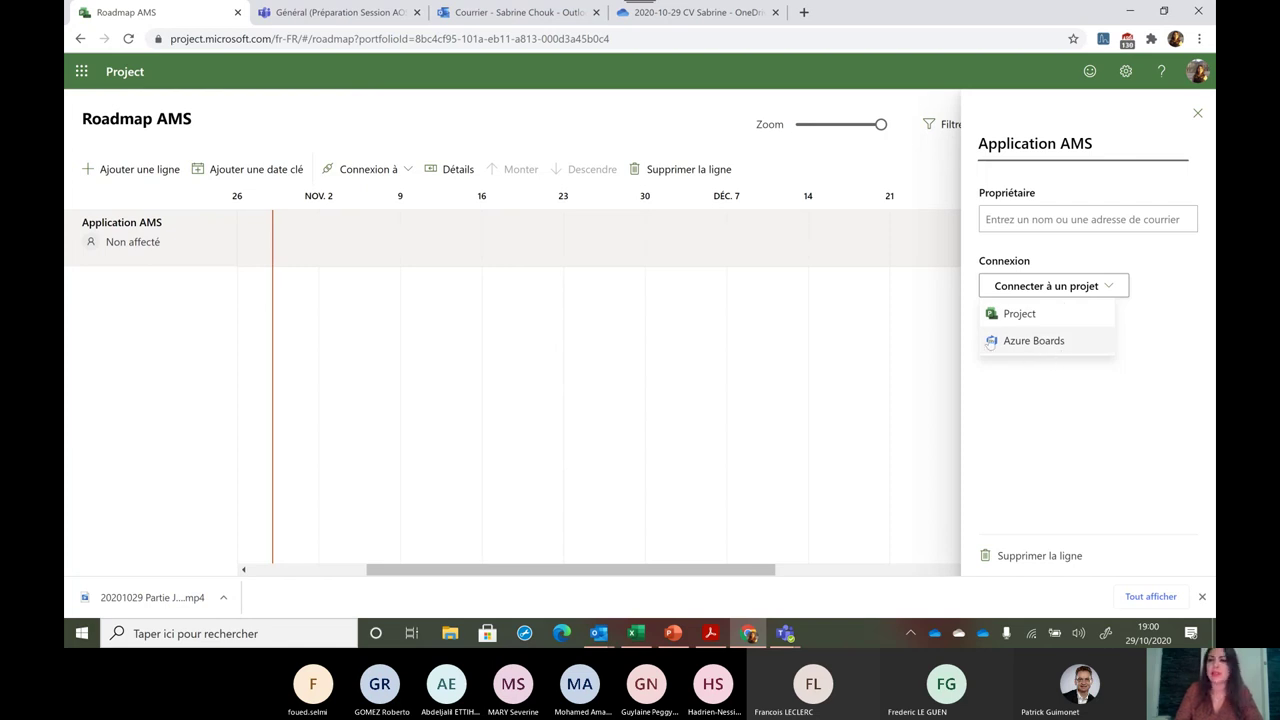
click(1029, 315)
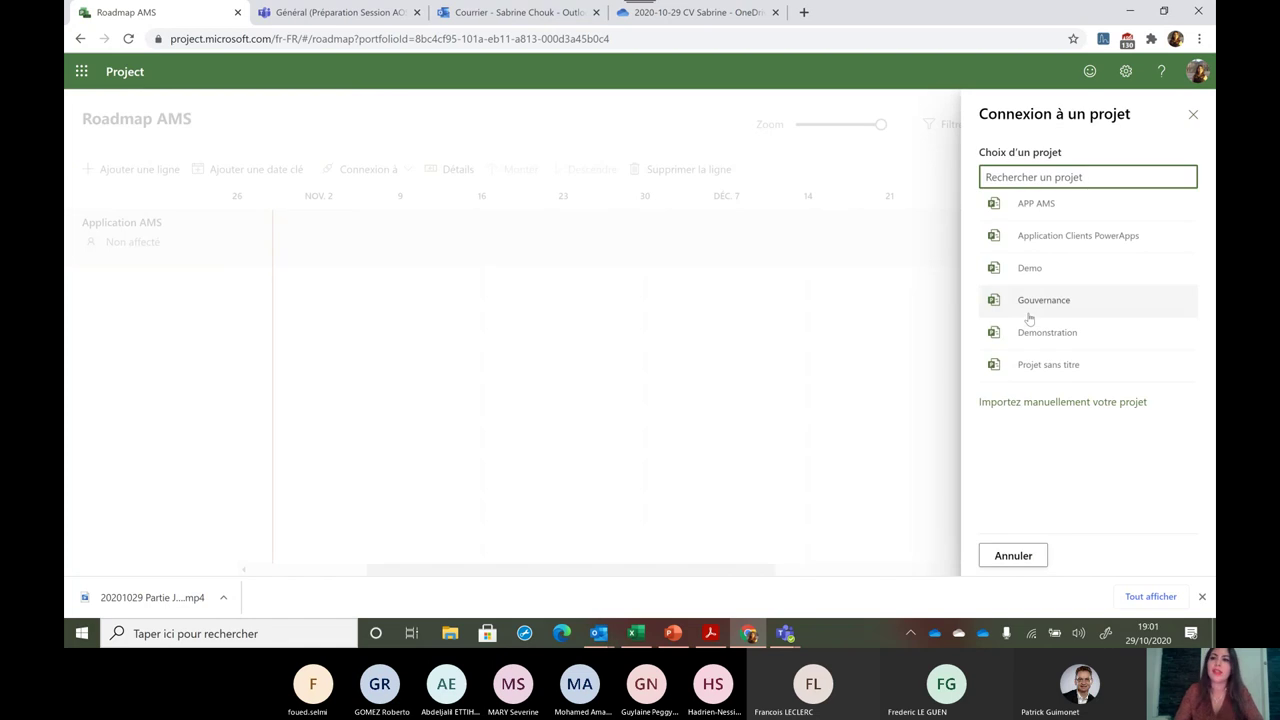
click(1045, 214)
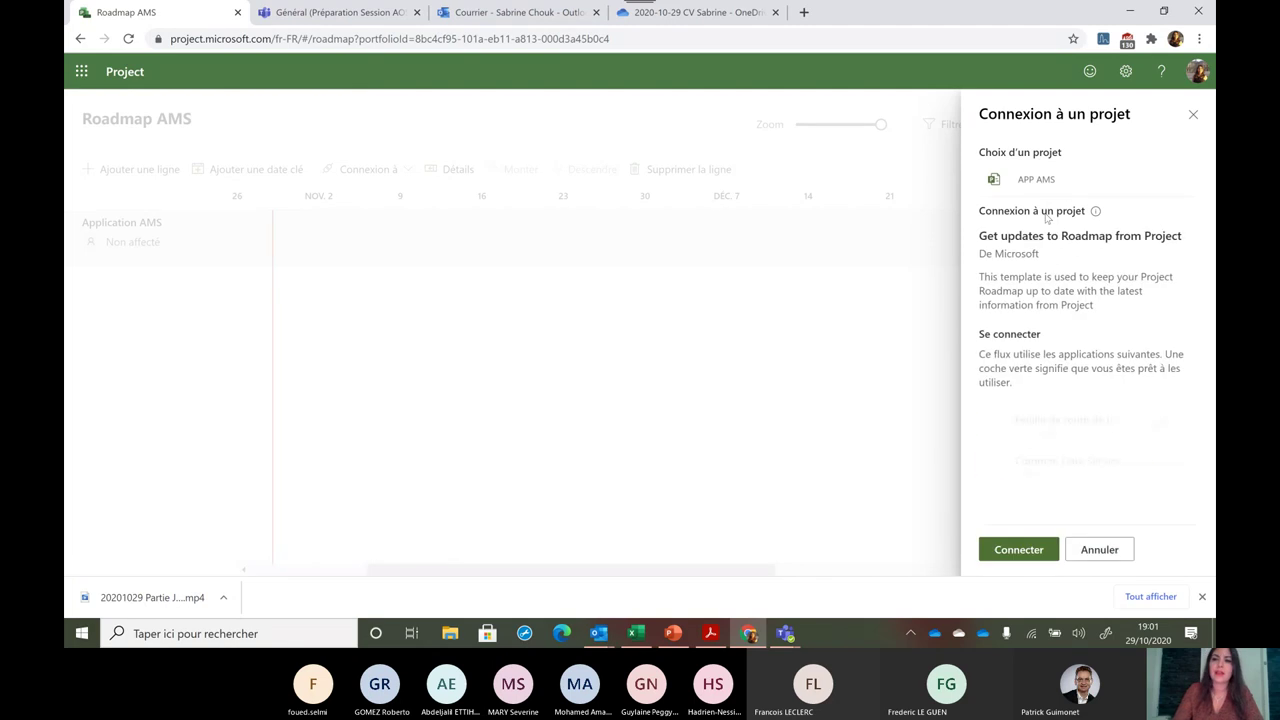
click(1022, 549)
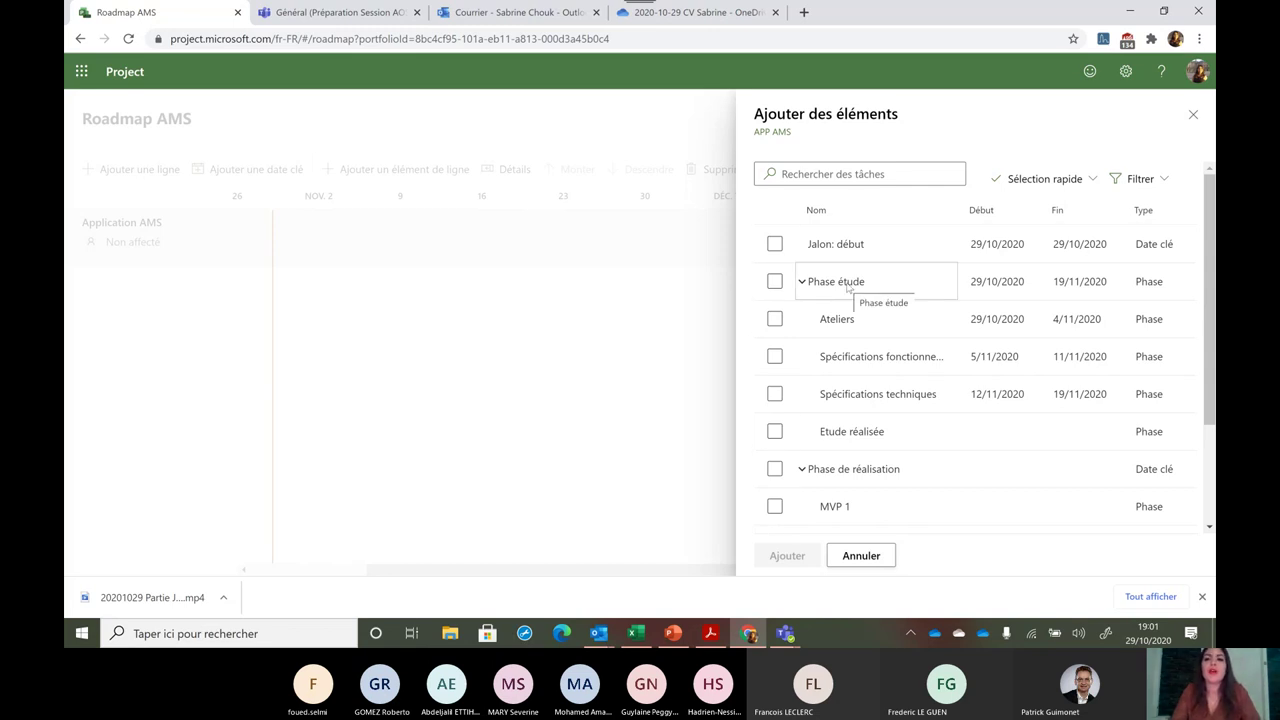
Add the Jalon: début milestone and Phase étude from the connected project to the Application AMS row
click(775, 244)
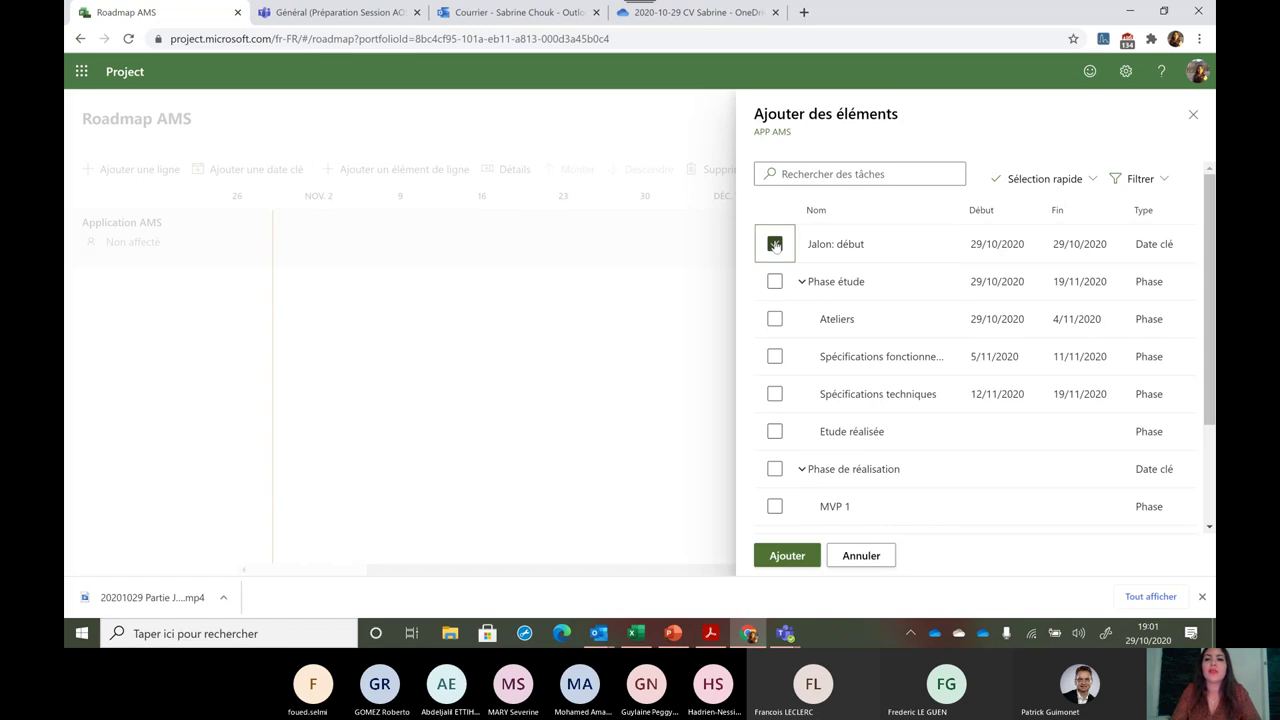
scroll(775, 281, down, 1)
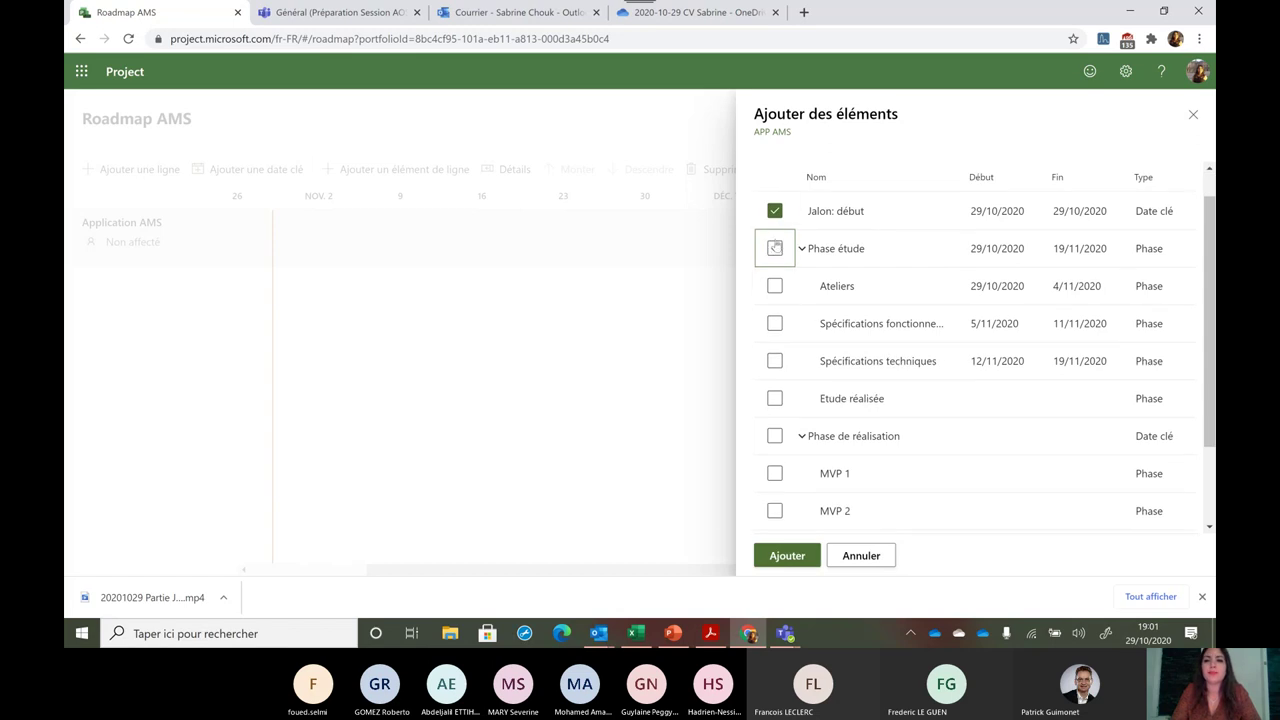
click(777, 247)
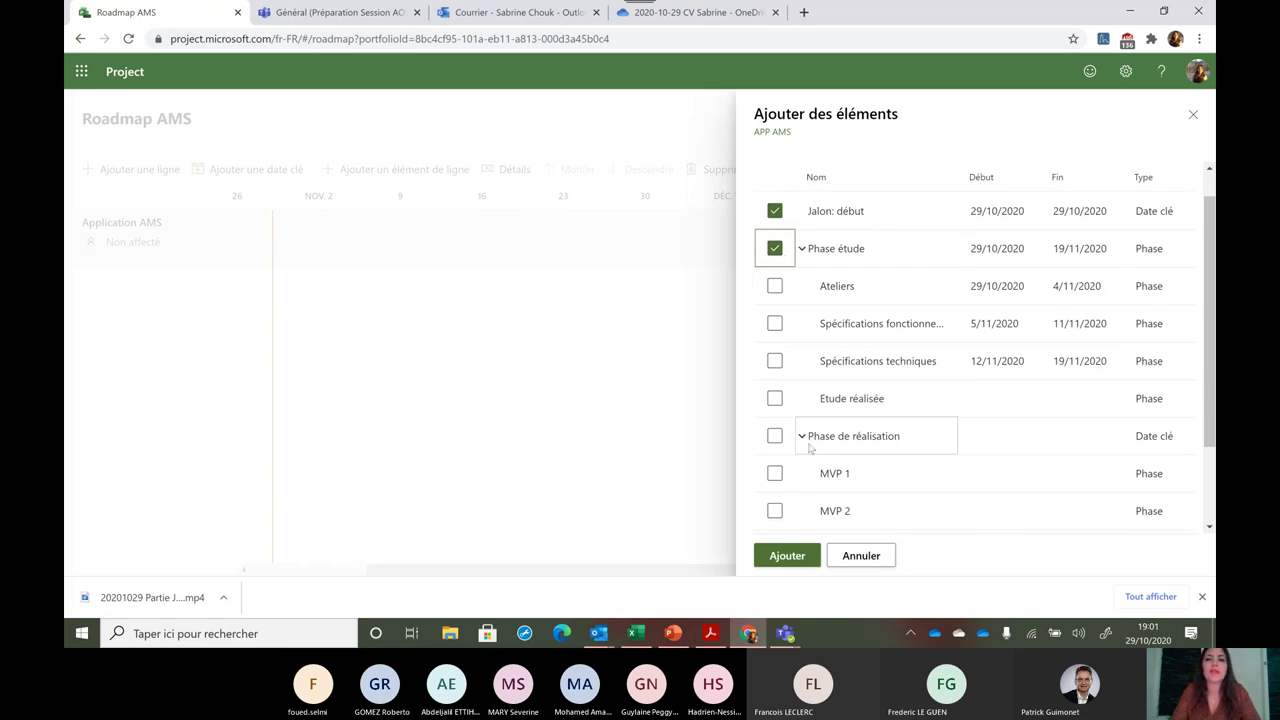
click(792, 556)
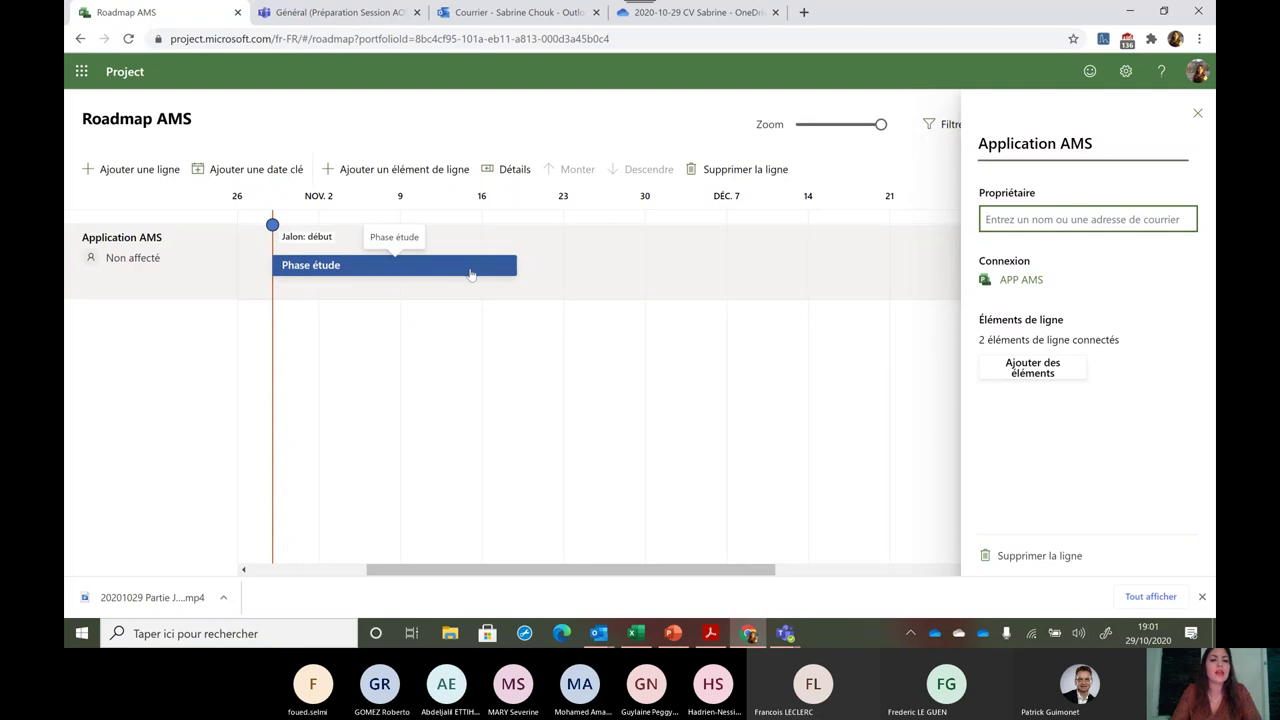
Set the status of Phase étude on the roadmap to Dans les délais
click(471, 272)
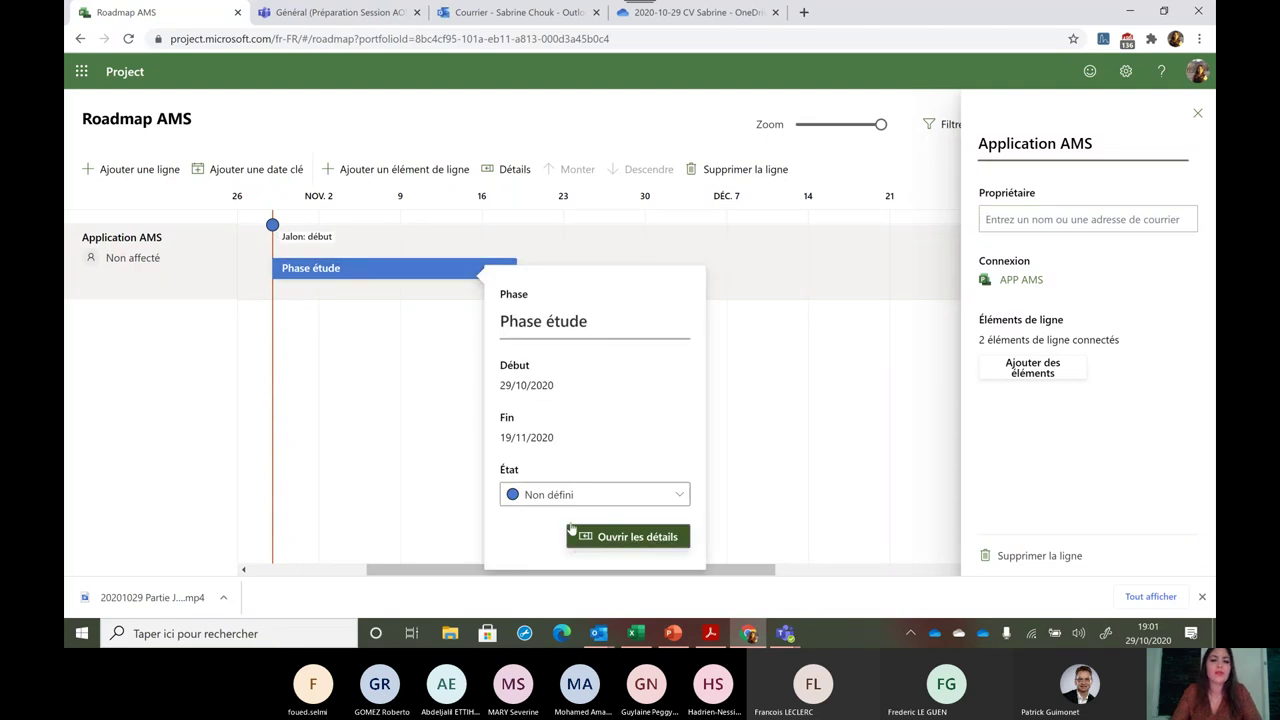
click(551, 494)
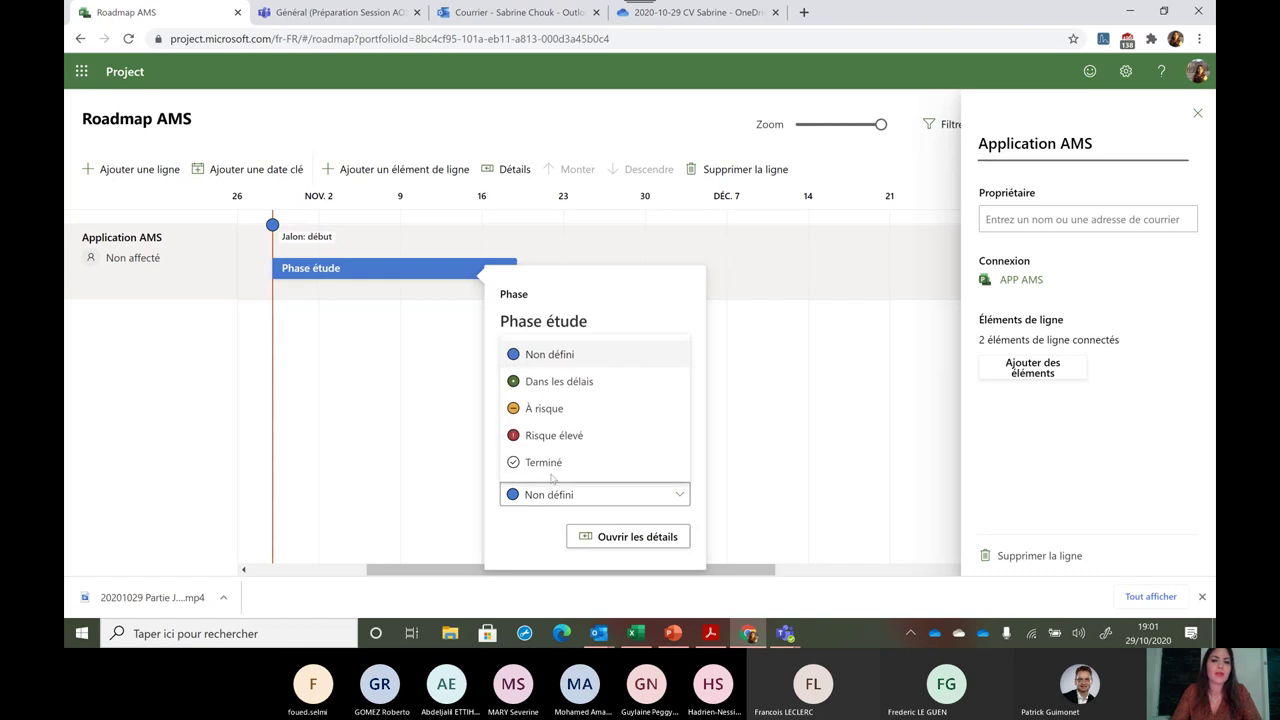
click(583, 388)
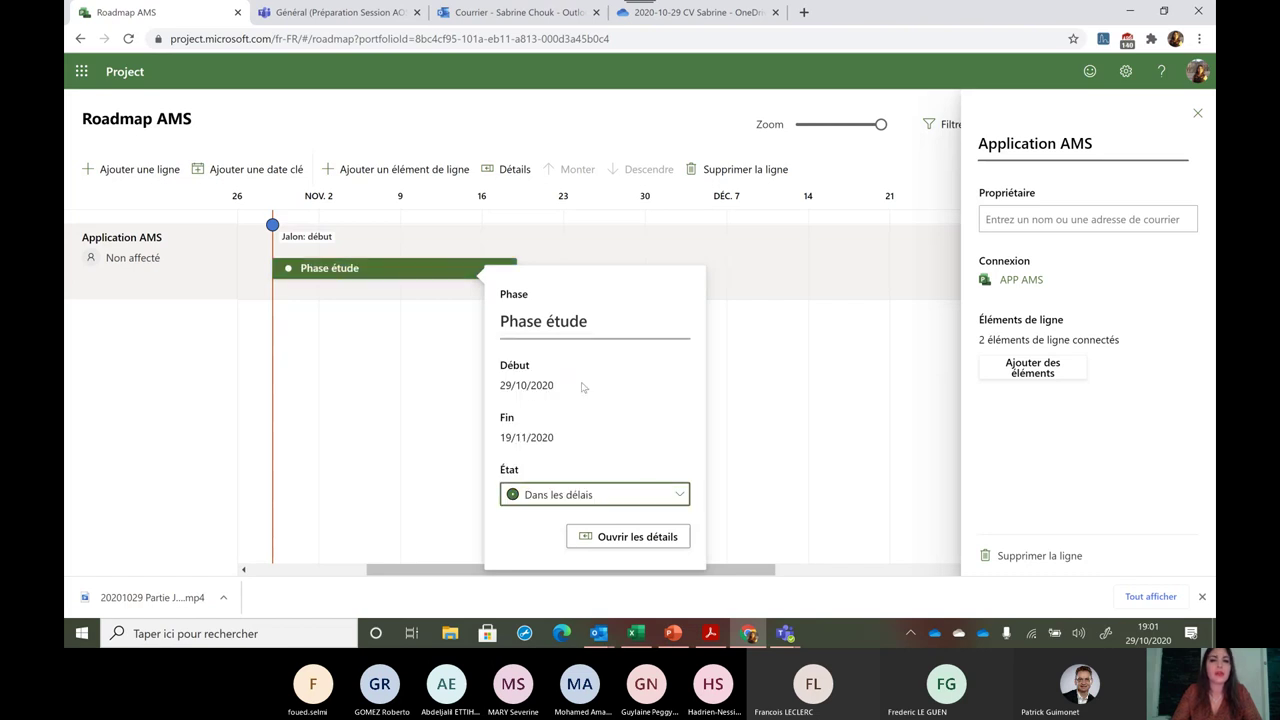
click(417, 378)
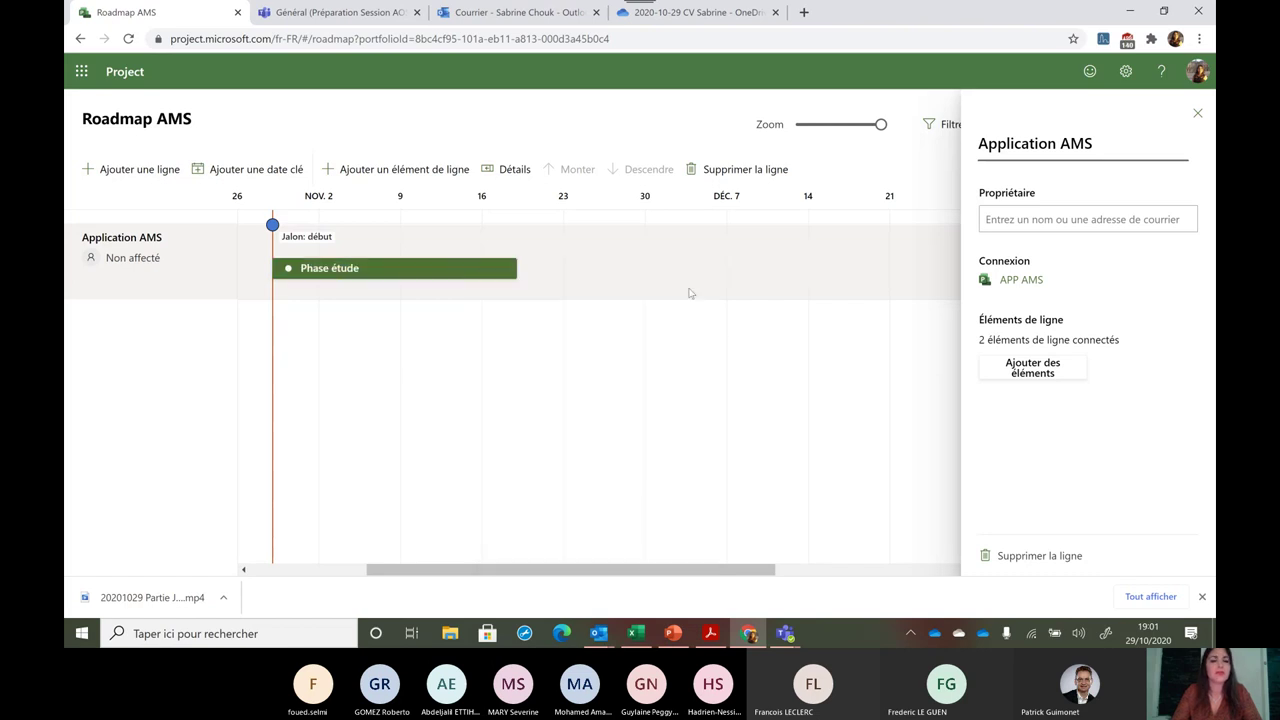
Set the status of Phase étude on the roadmap to À risque and close the row's details
click(492, 275)
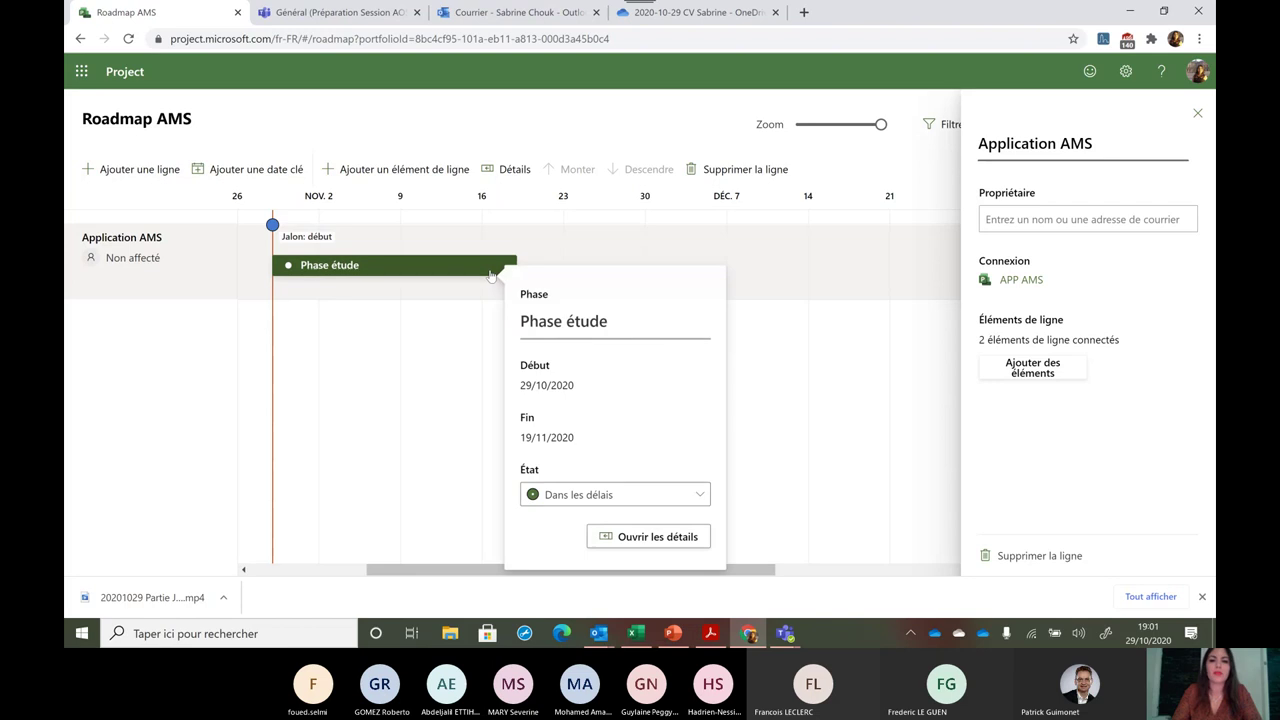
click(596, 494)
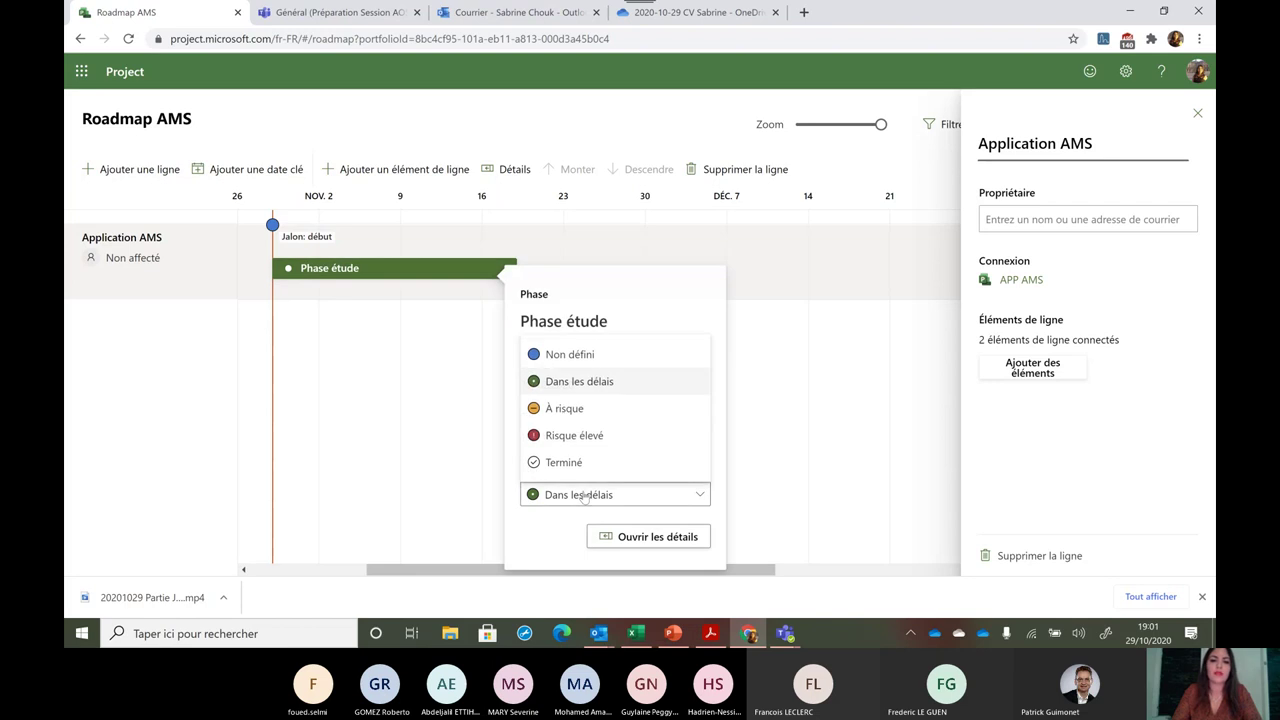
click(612, 418)
click(418, 475)
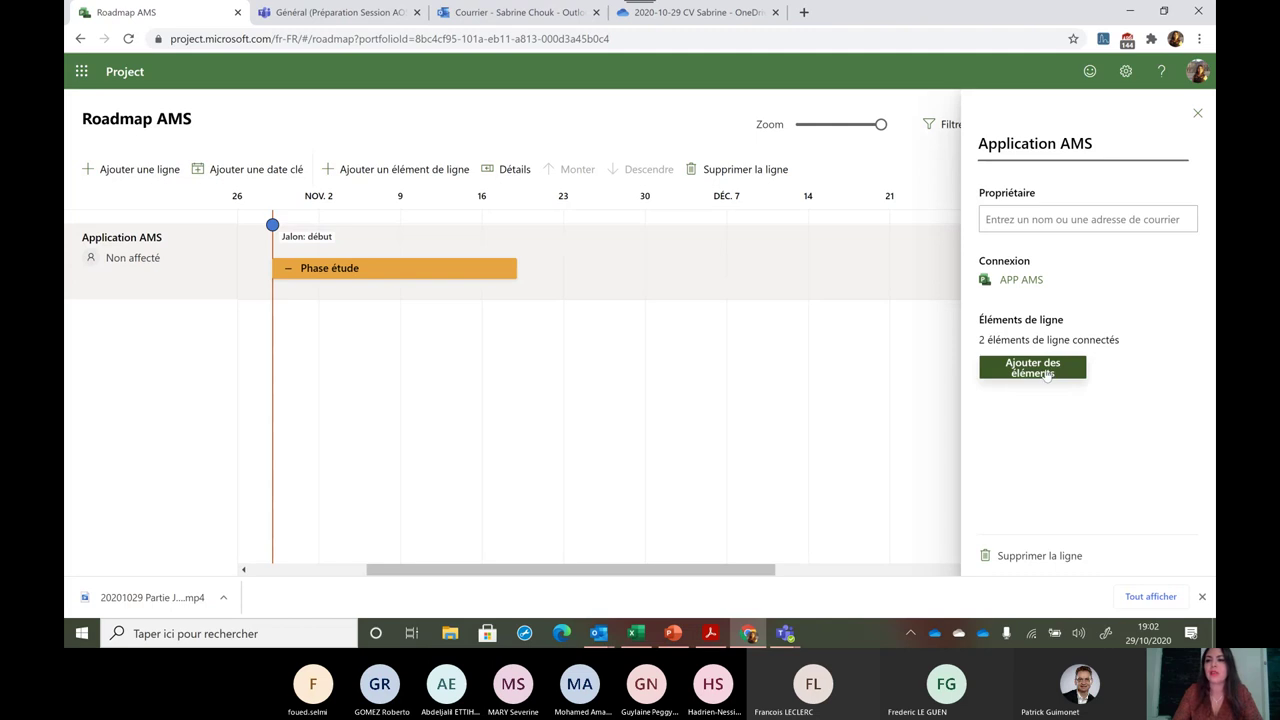
click(1197, 113)
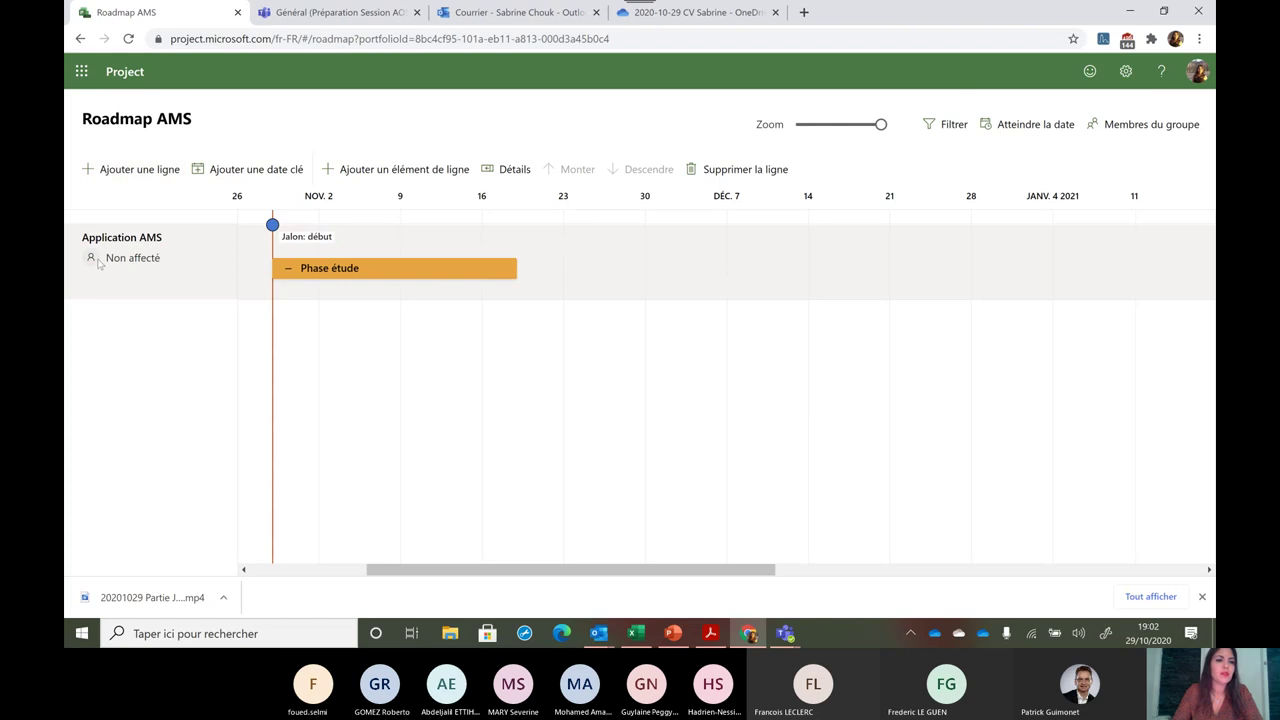
Assign the CEO as owner of the Application AMS row and close the row's details
click(120, 240)
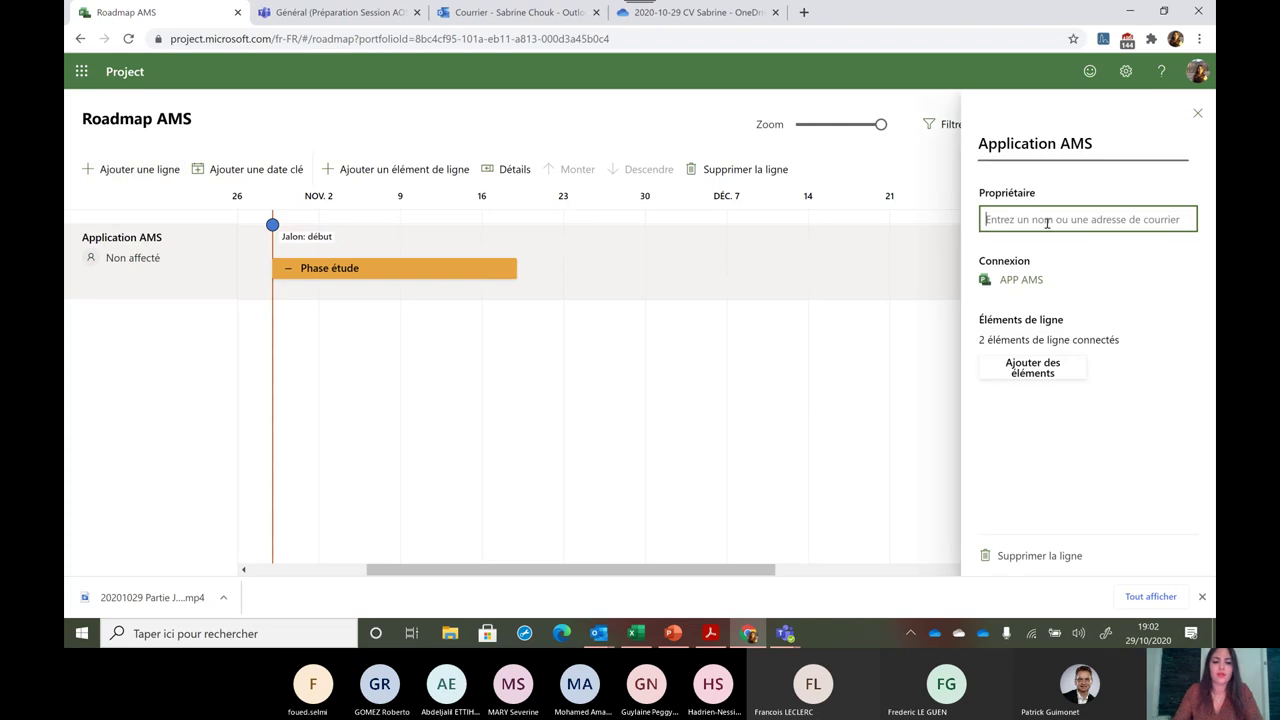
text(sabrine)
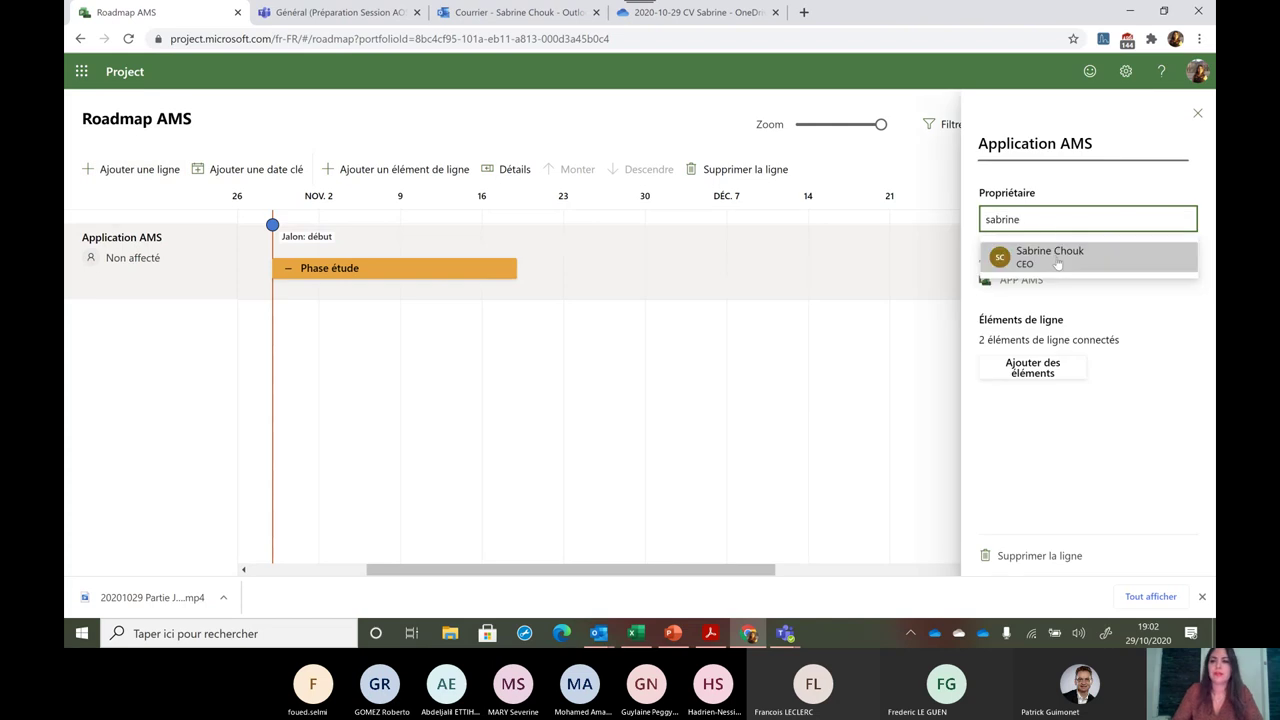
click(1057, 258)
click(1199, 115)
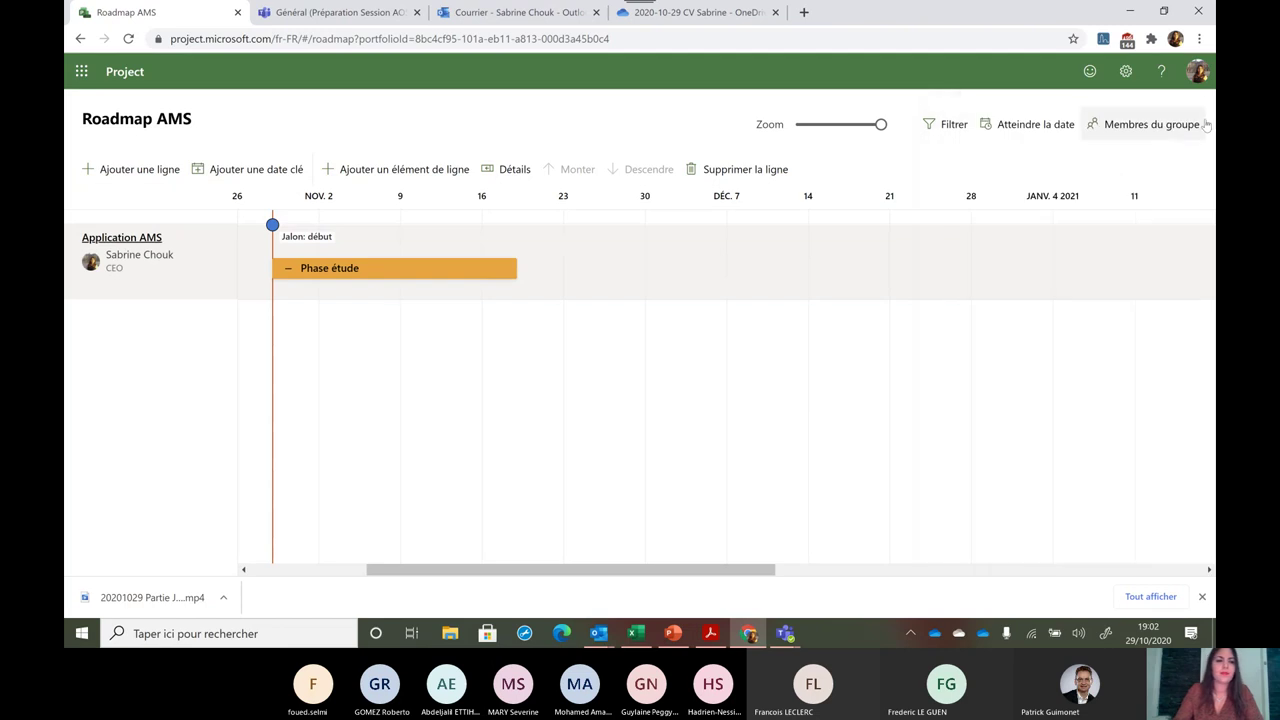
Add a new row to the roadmap and connect it to the Gouvernance project from Project
click(140, 170)
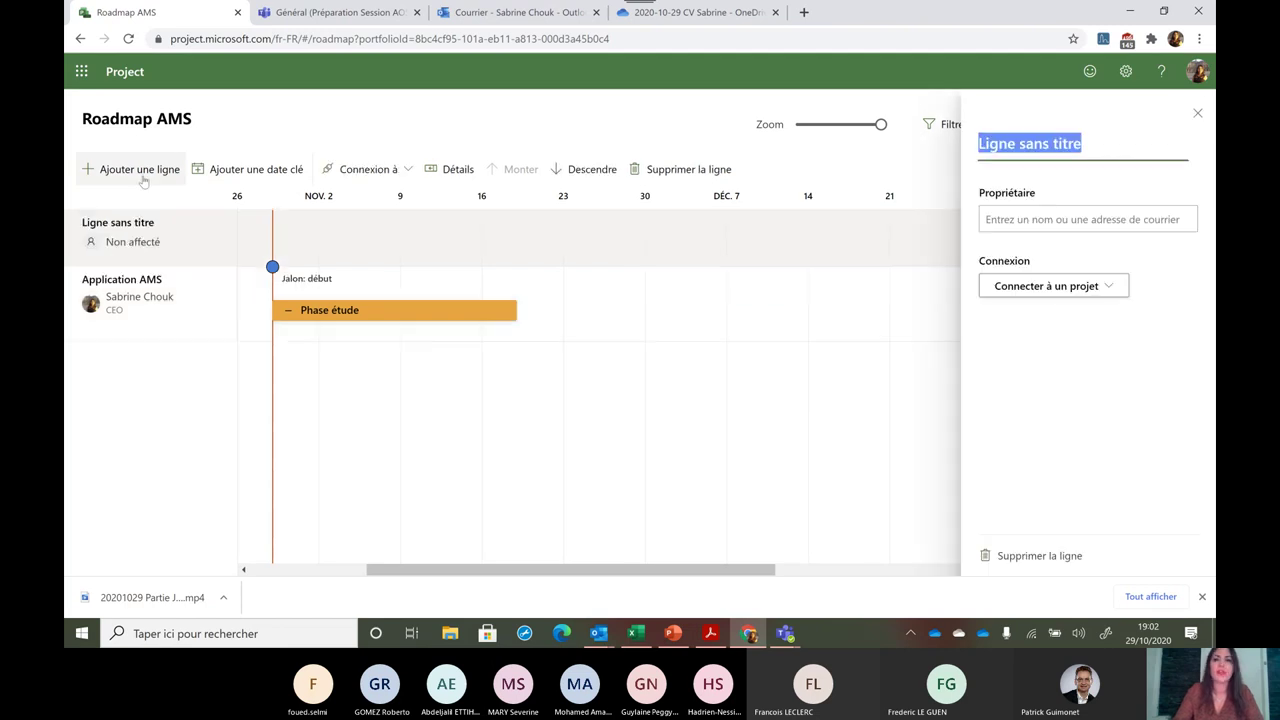
click(1100, 288)
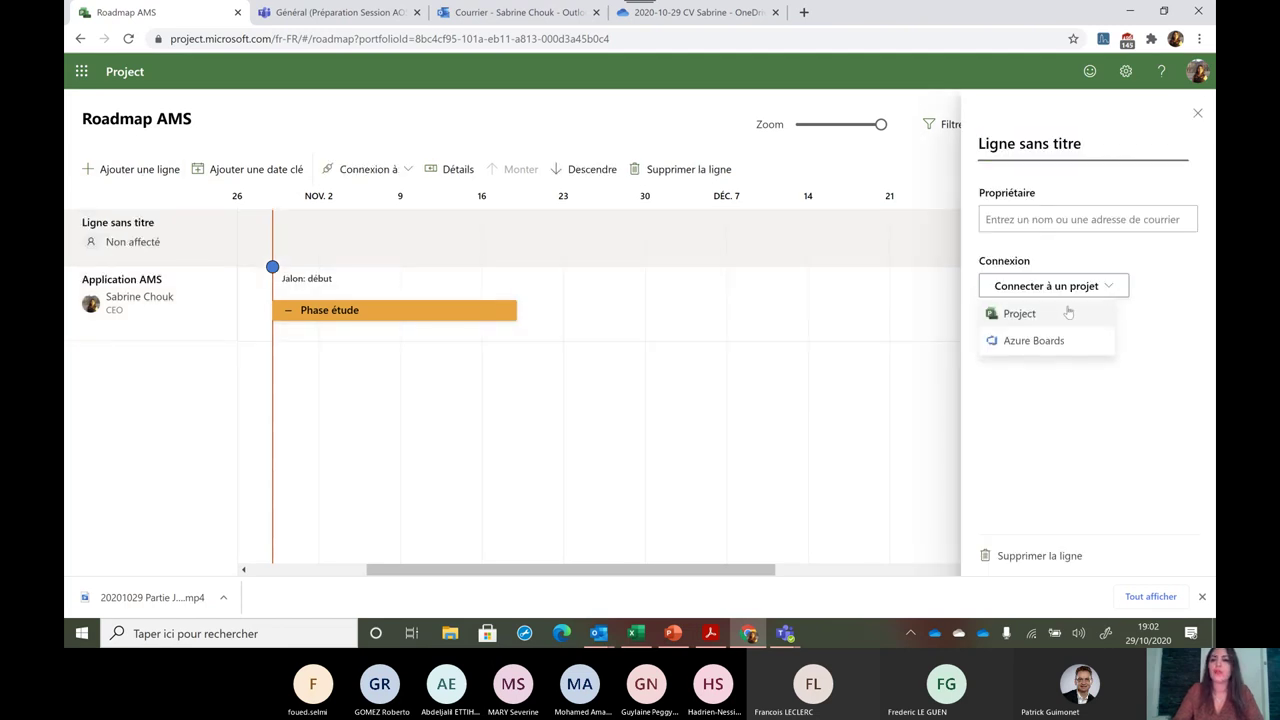
click(1045, 312)
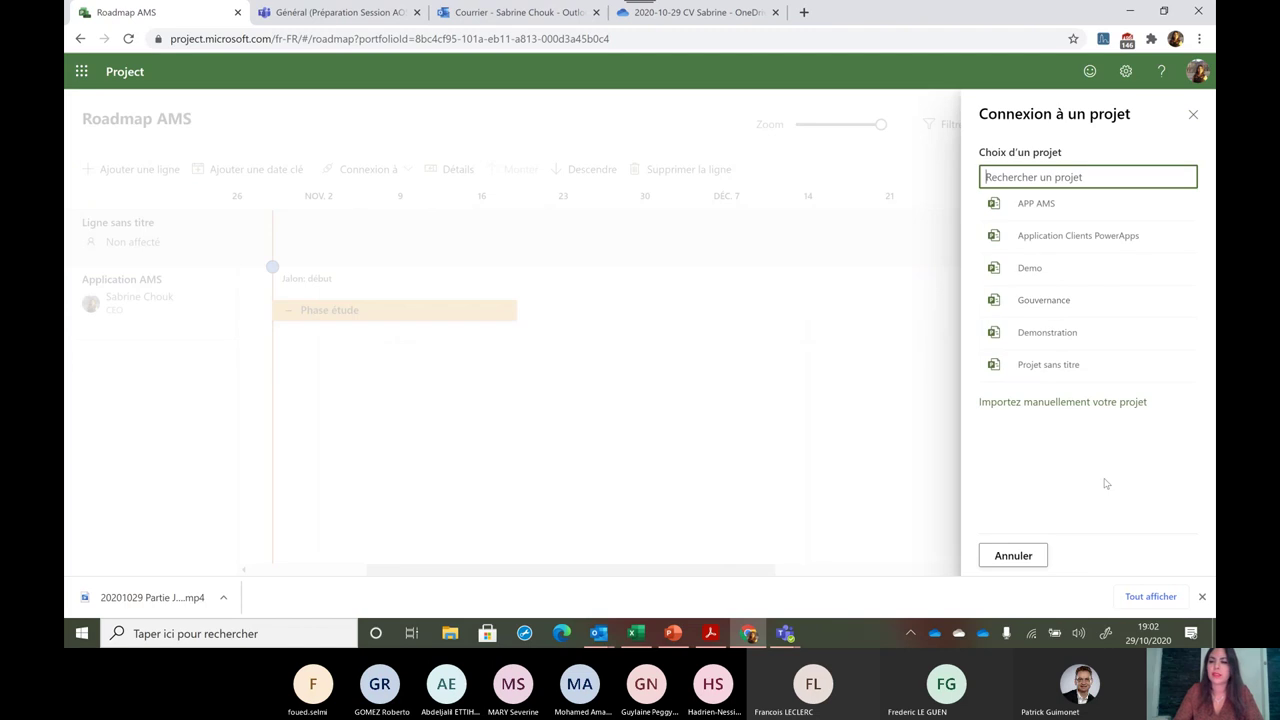
click(1060, 303)
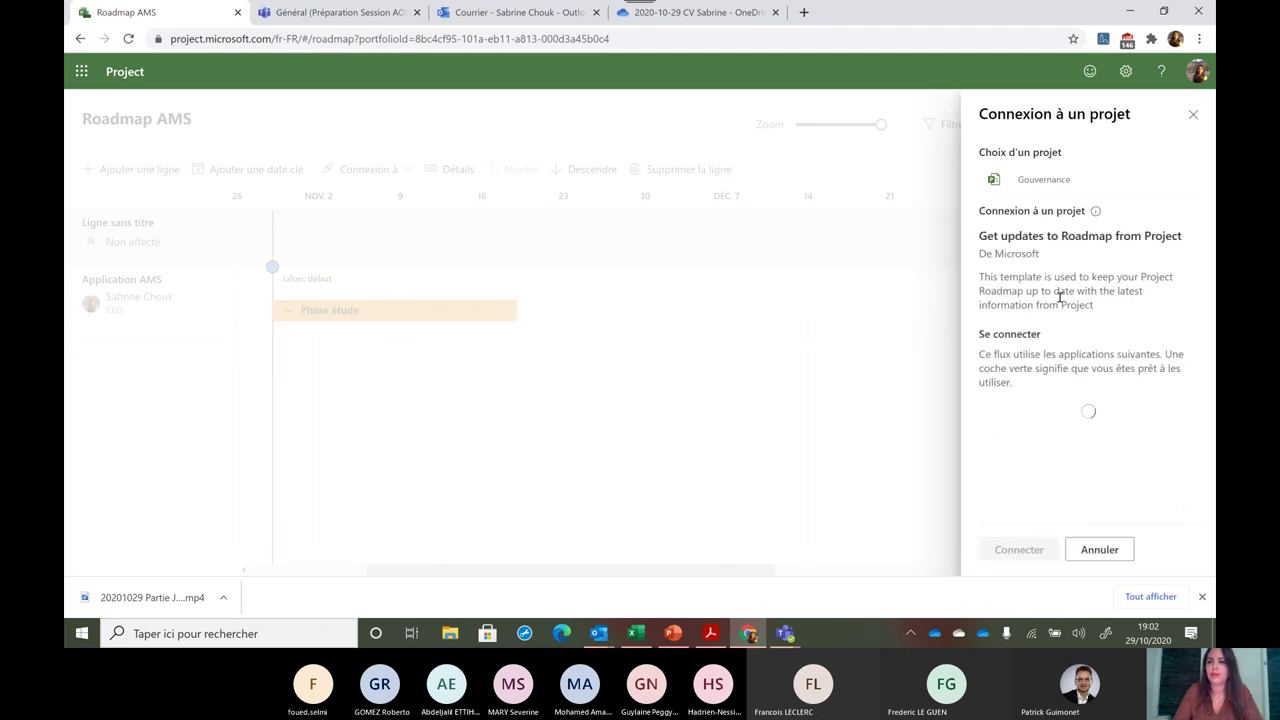
click(1018, 550)
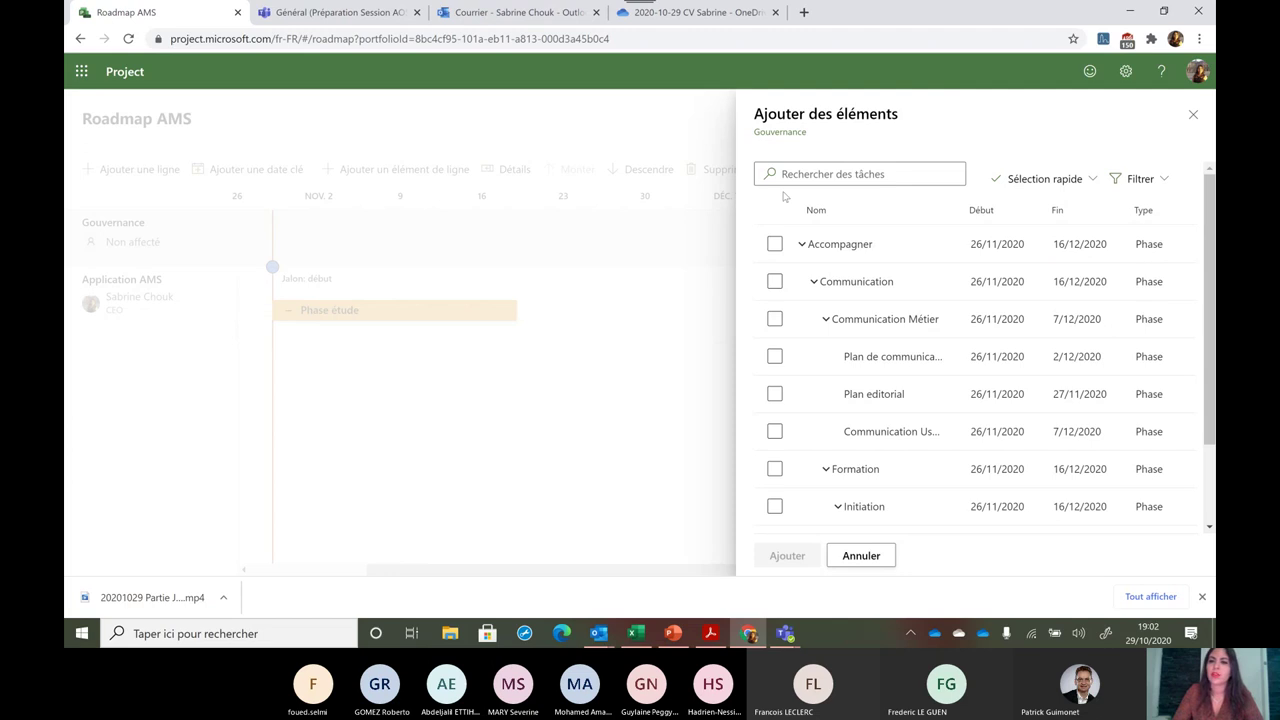
Add the Accompagner and Initiation phases from the connected project to the Gouvernance row and close its details
click(774, 245)
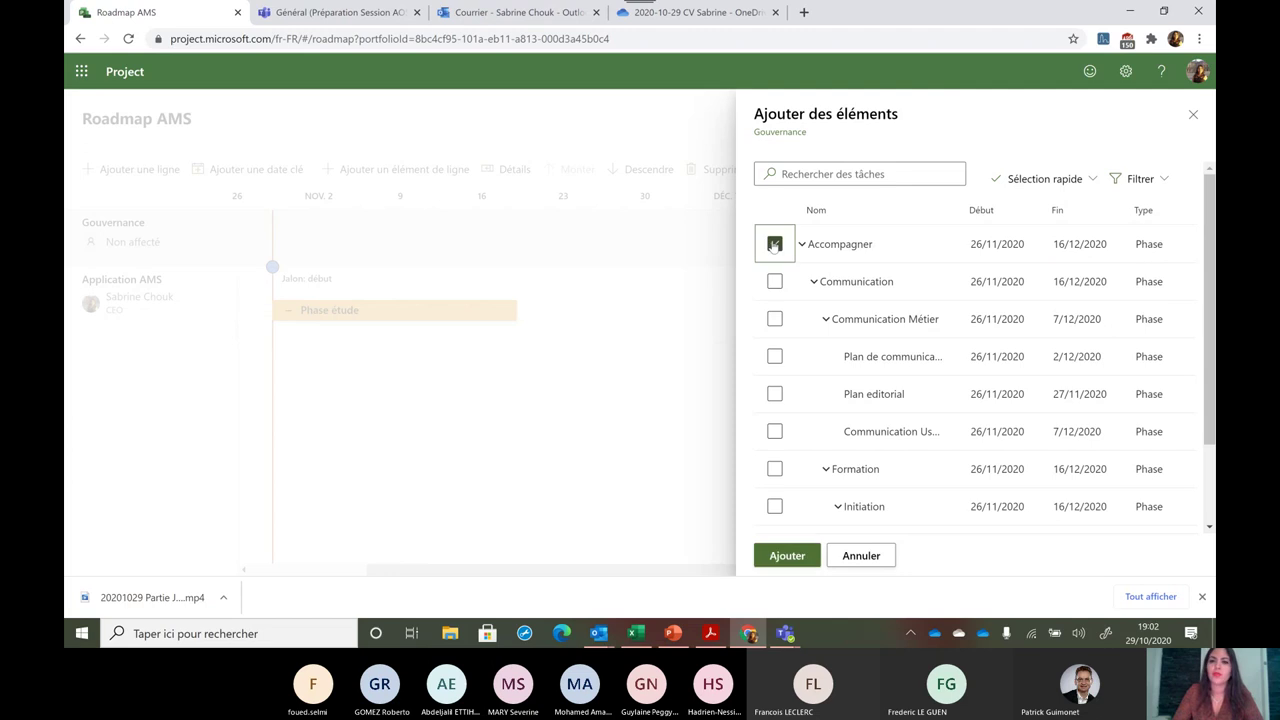
click(786, 555)
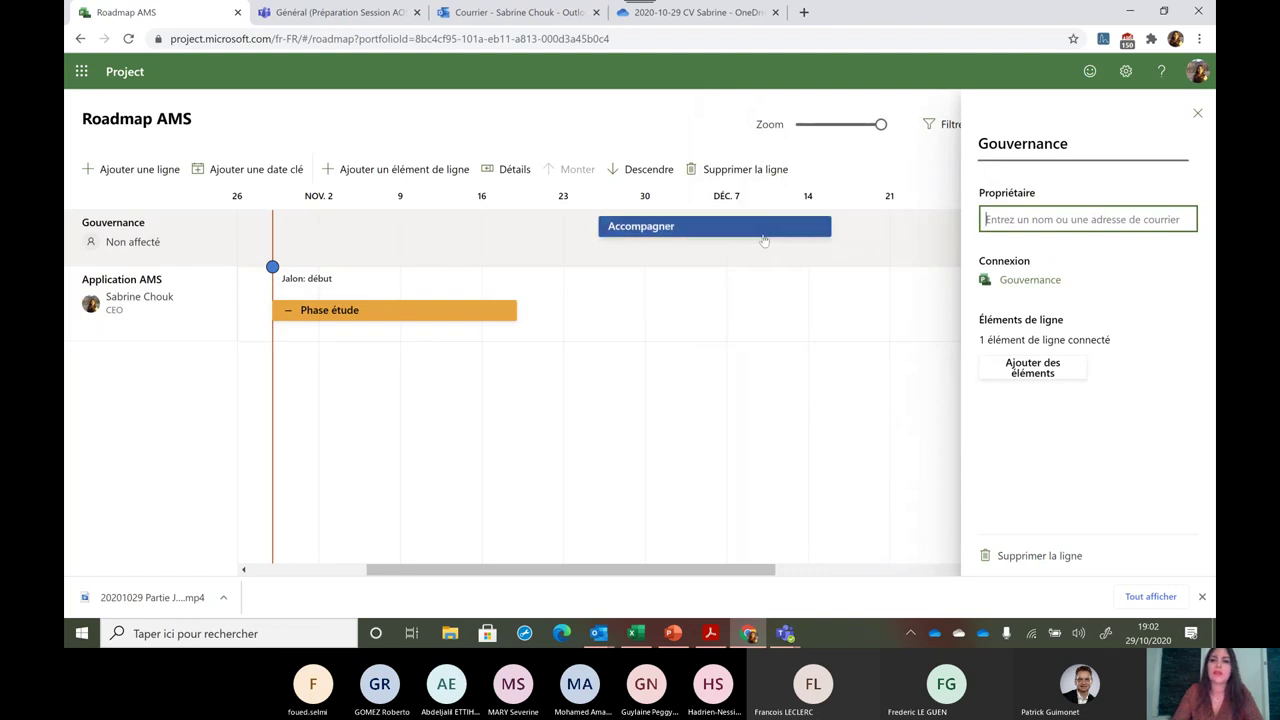
click(1032, 368)
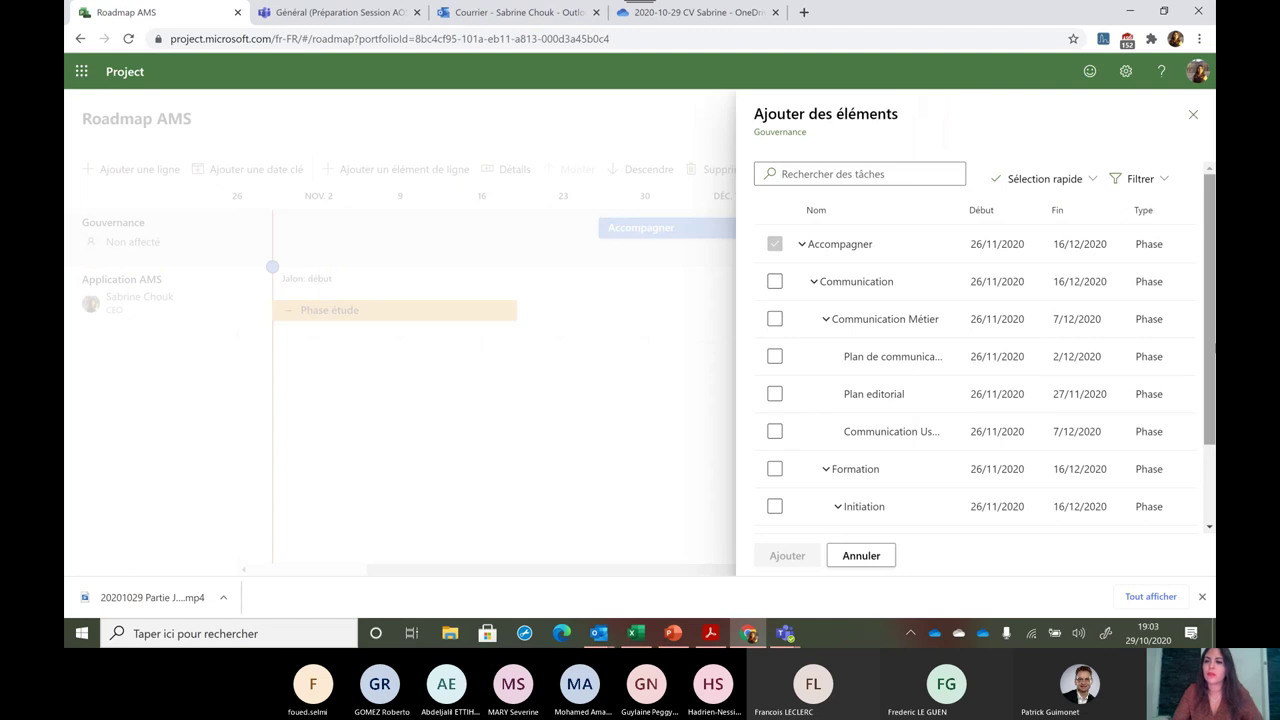
drag(1208, 331, 1208, 418)
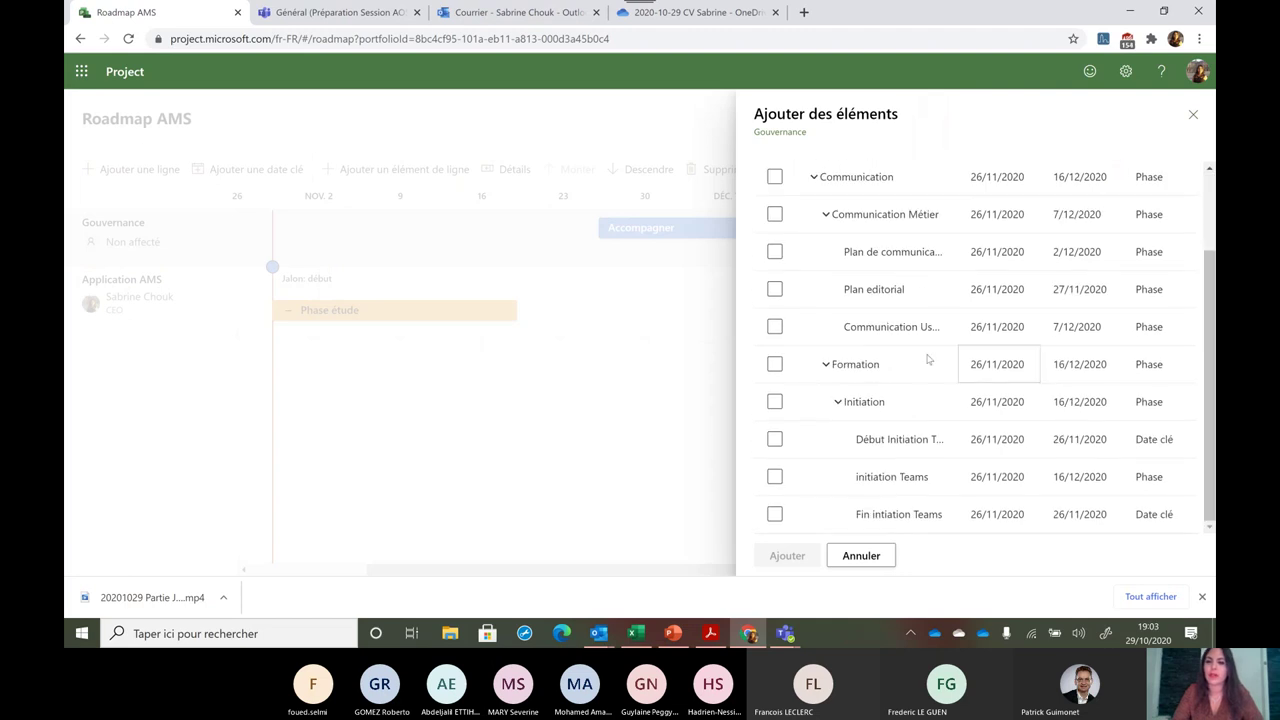
click(774, 405)
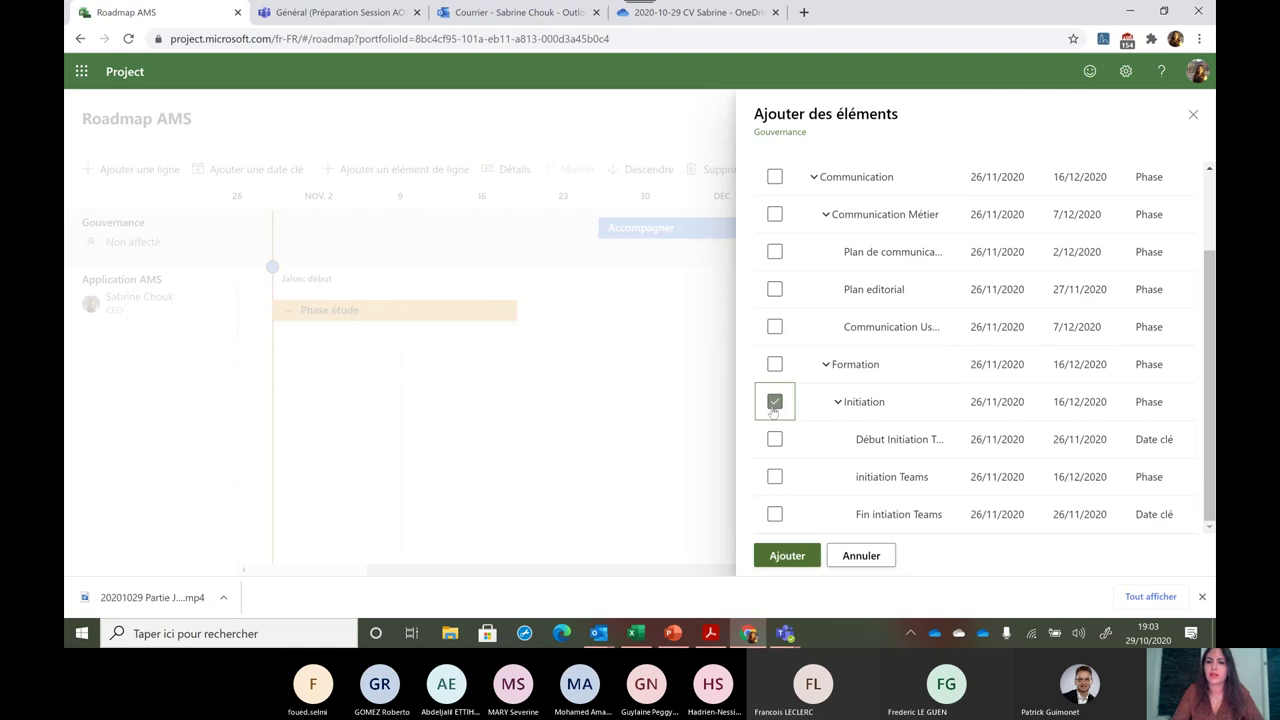
click(798, 560)
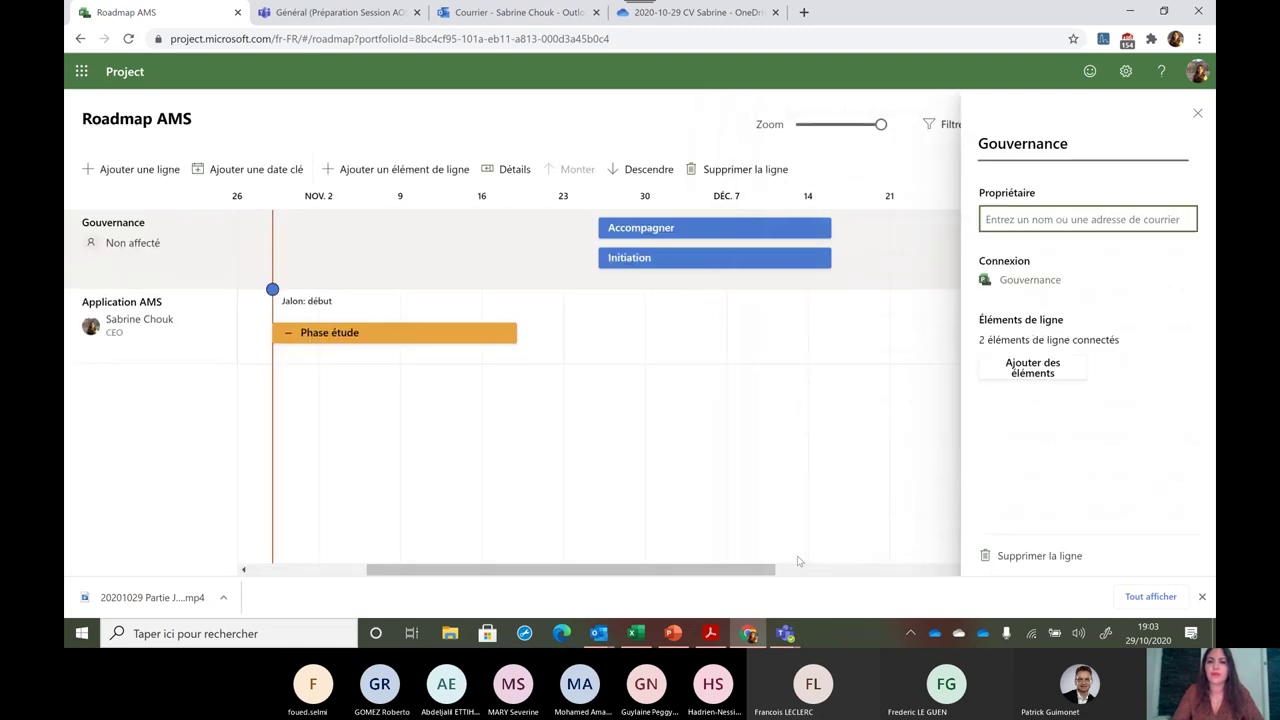
click(1197, 113)
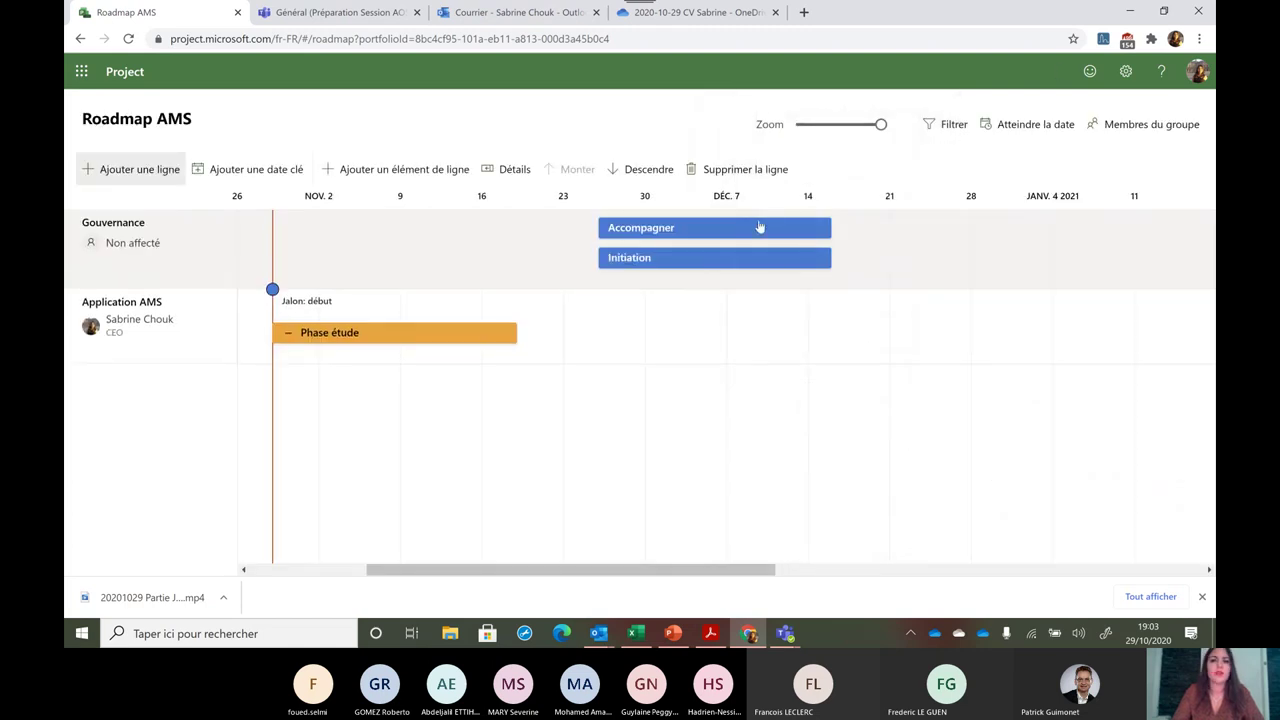
Set the status of the Initiation phase in the Gouvernance row to Dans les délais
click(712, 256)
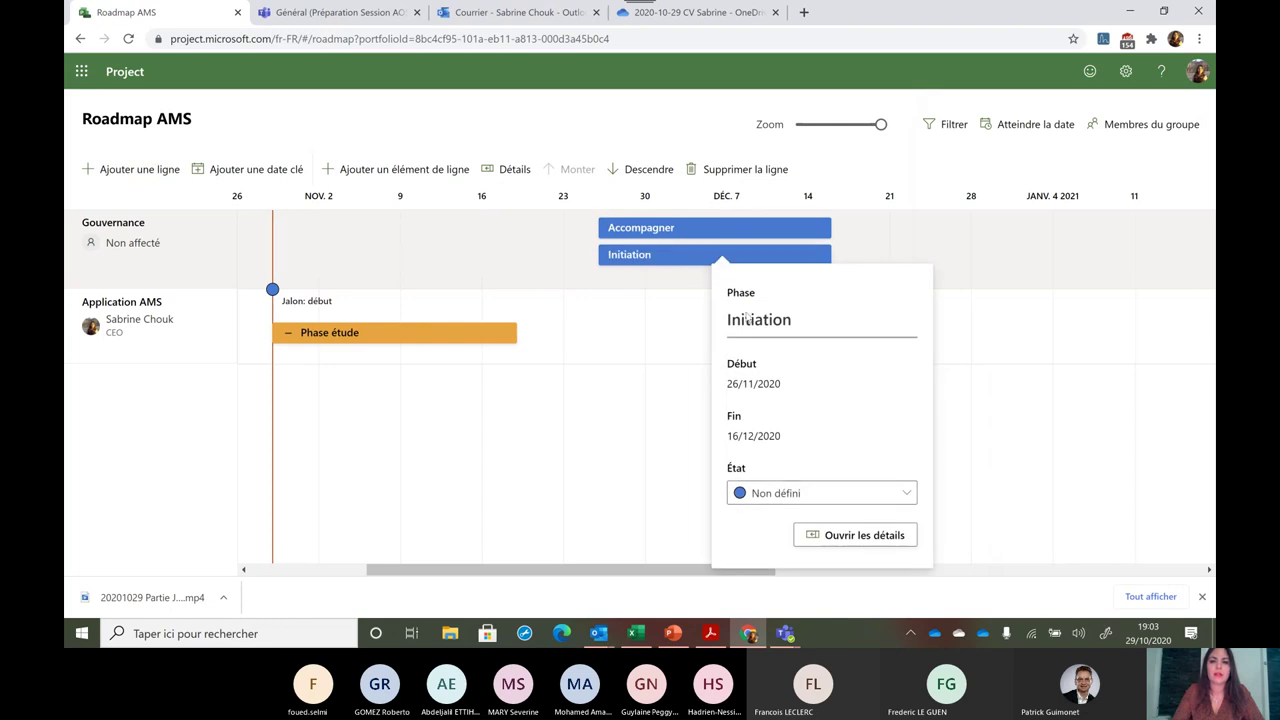
click(789, 505)
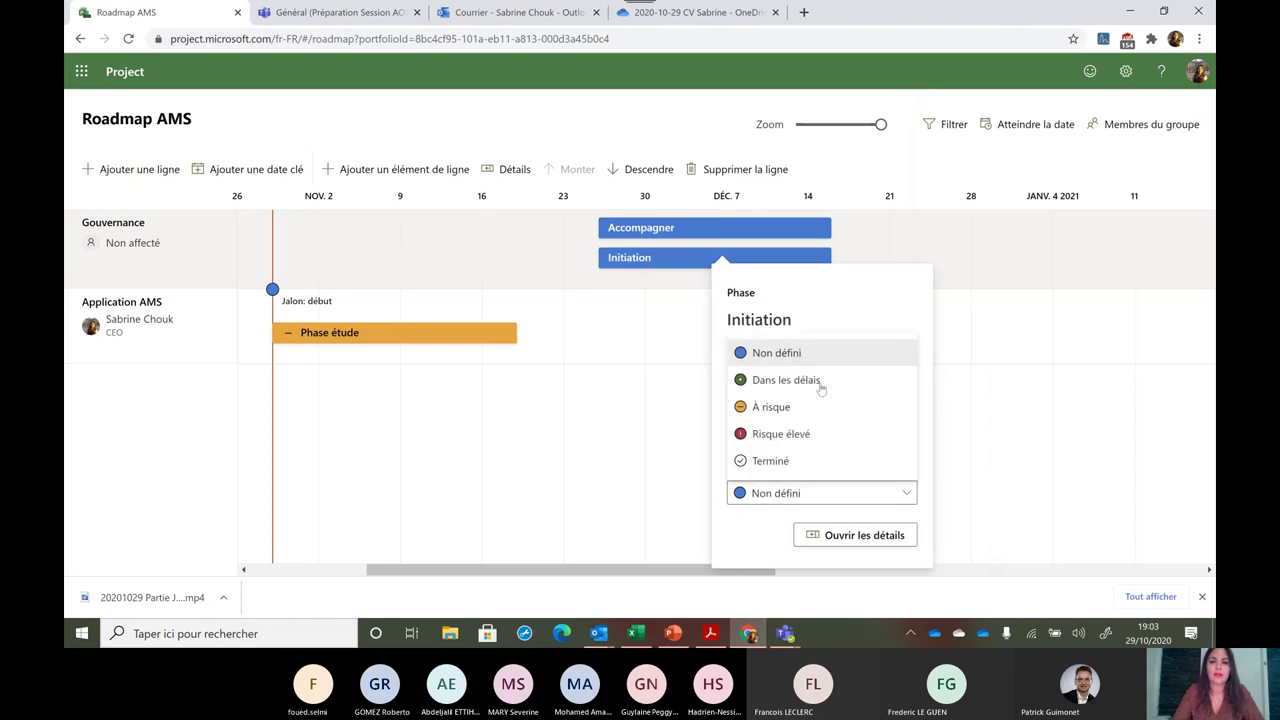
click(786, 380)
Set the status of the Accompagner phase in the Gouvernance row to À risque
click(725, 228)
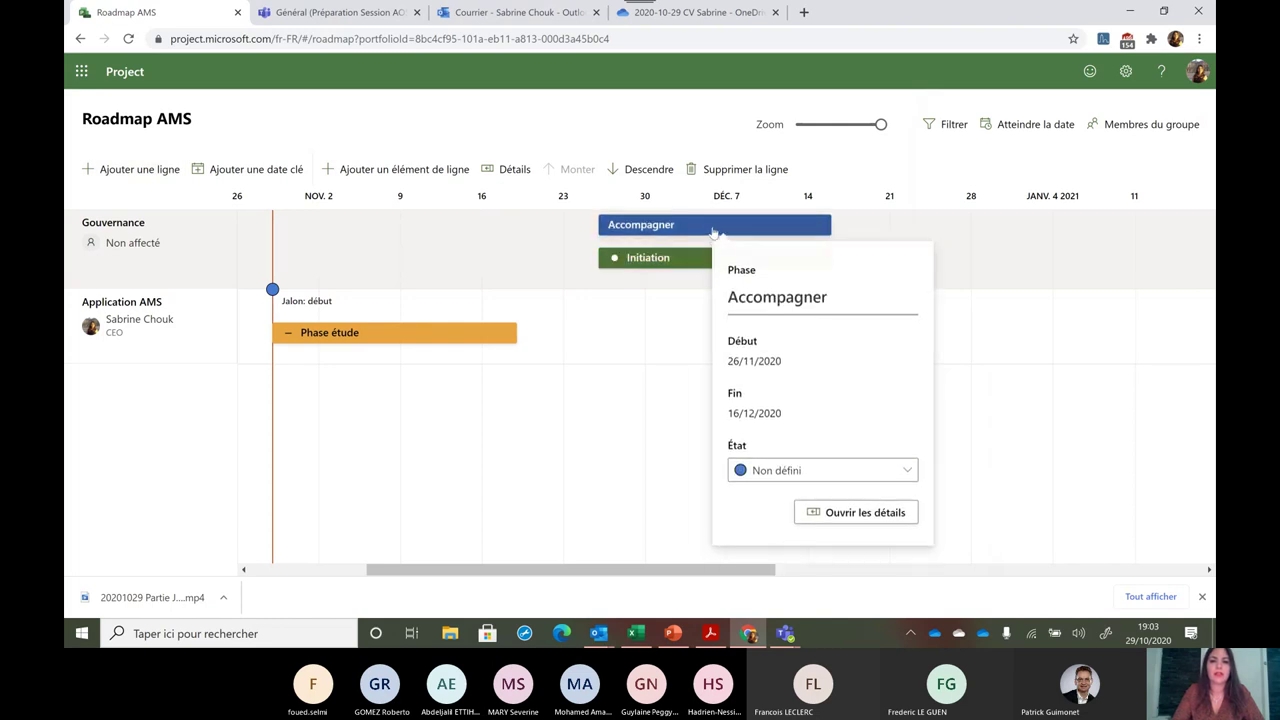
click(772, 470)
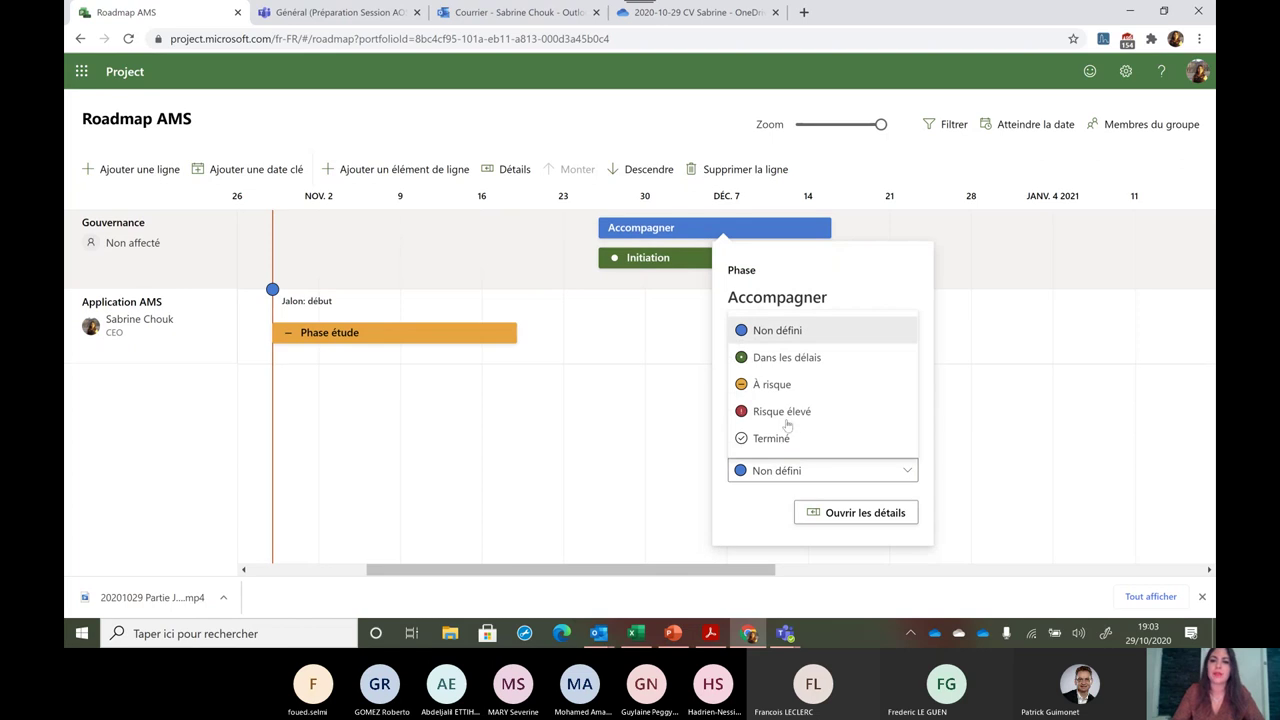
click(768, 390)
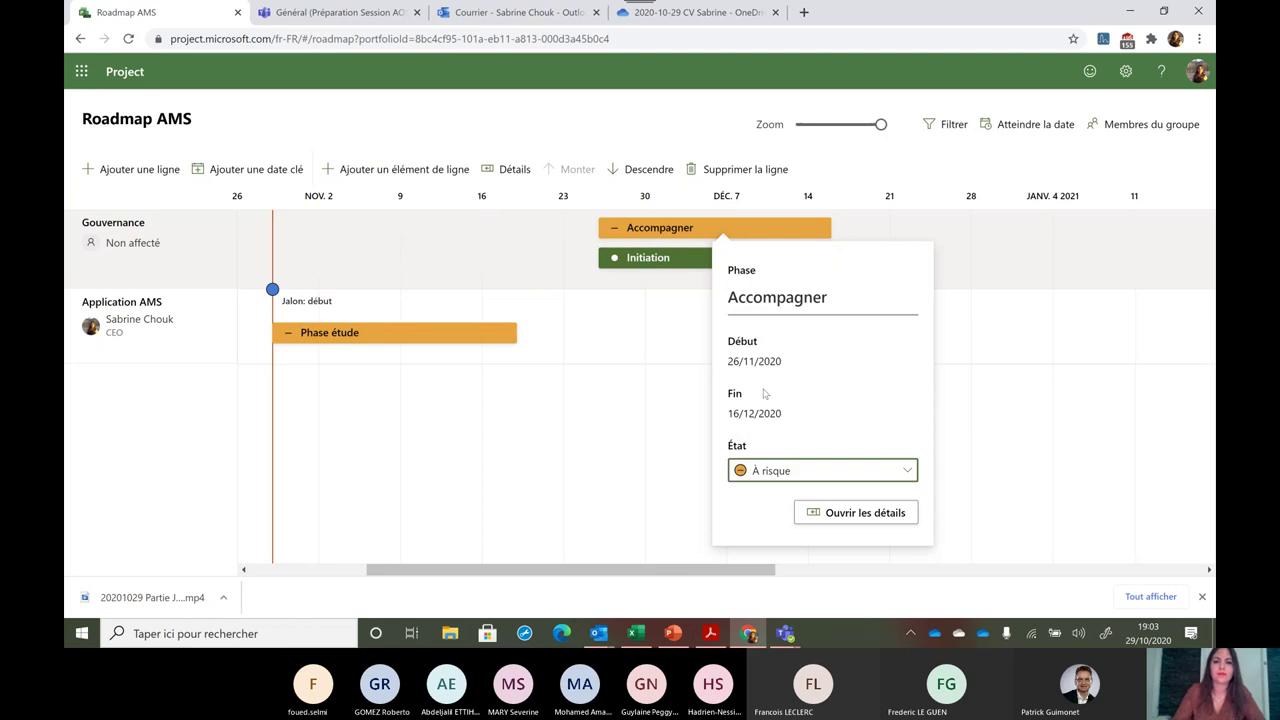
Set the status of the Accompagner phase to Risque élevé and close its card
click(766, 468)
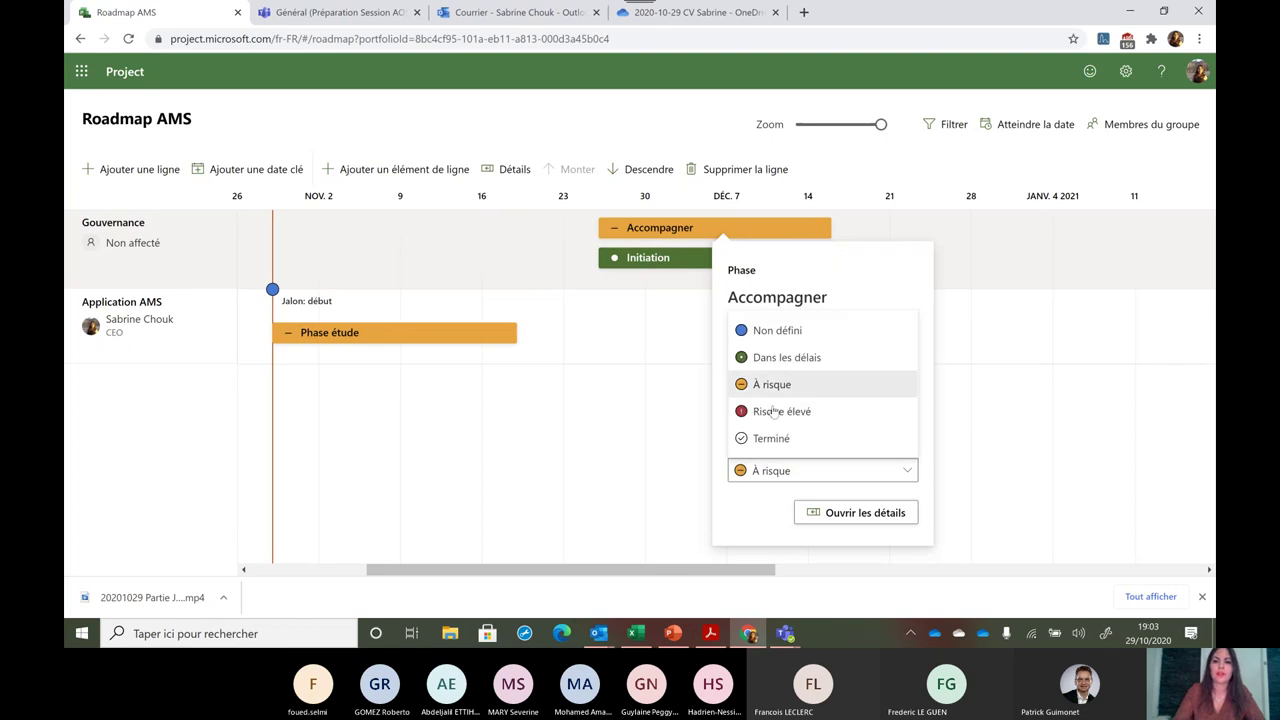
click(773, 410)
click(603, 440)
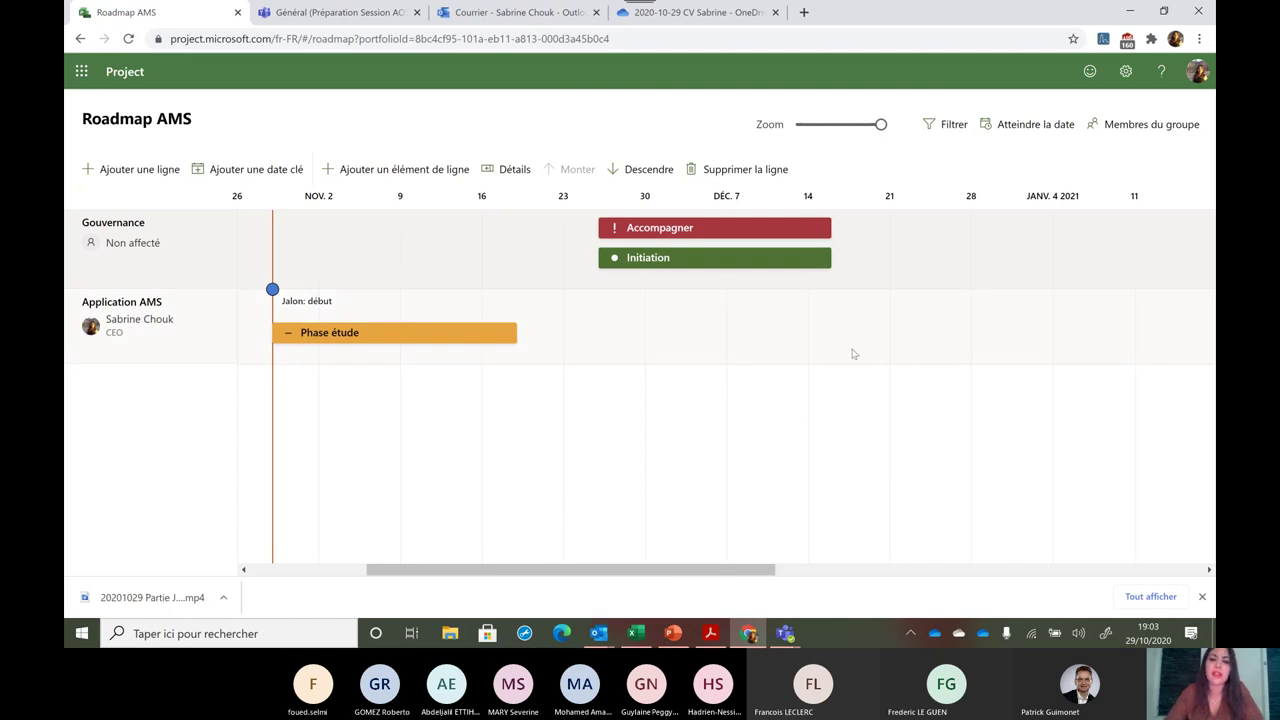
Switch to the Profils Users Place workbook in Excel and review the Accompagner, Déployer and Anticiper sections of the table
click(635, 633)
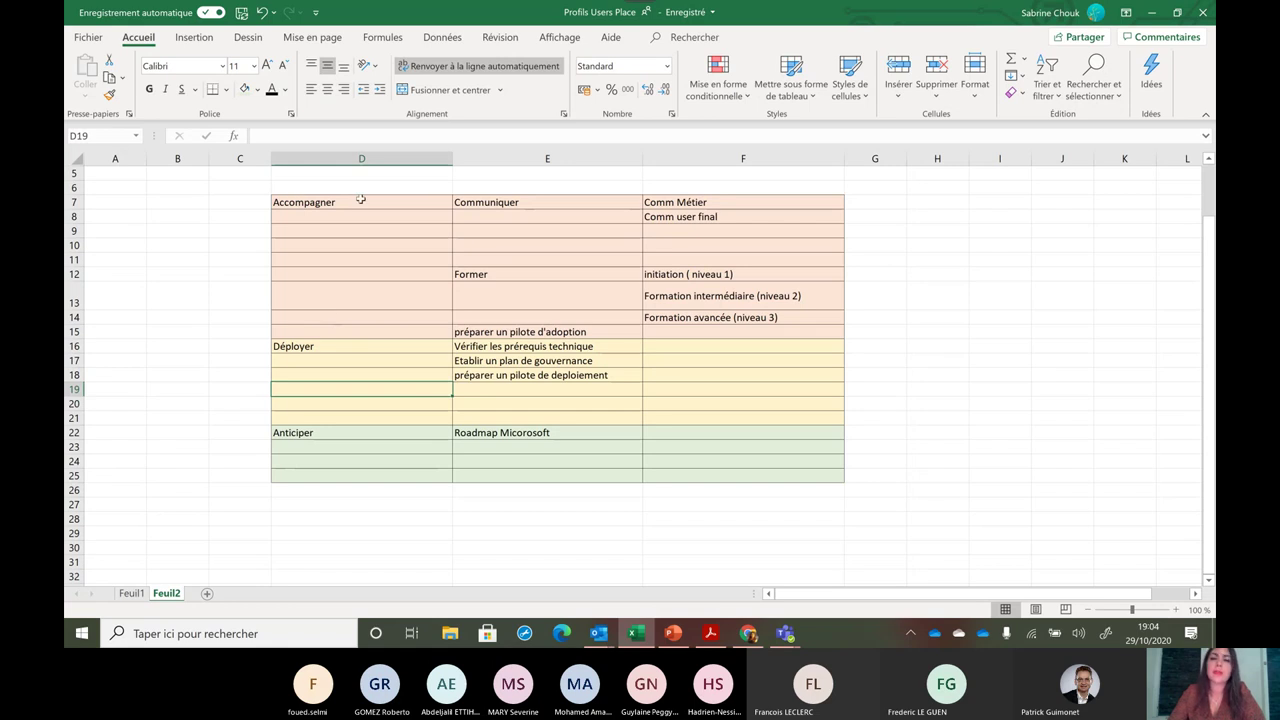
drag(361, 200, 369, 298)
drag(347, 346, 343, 373)
click(345, 436)
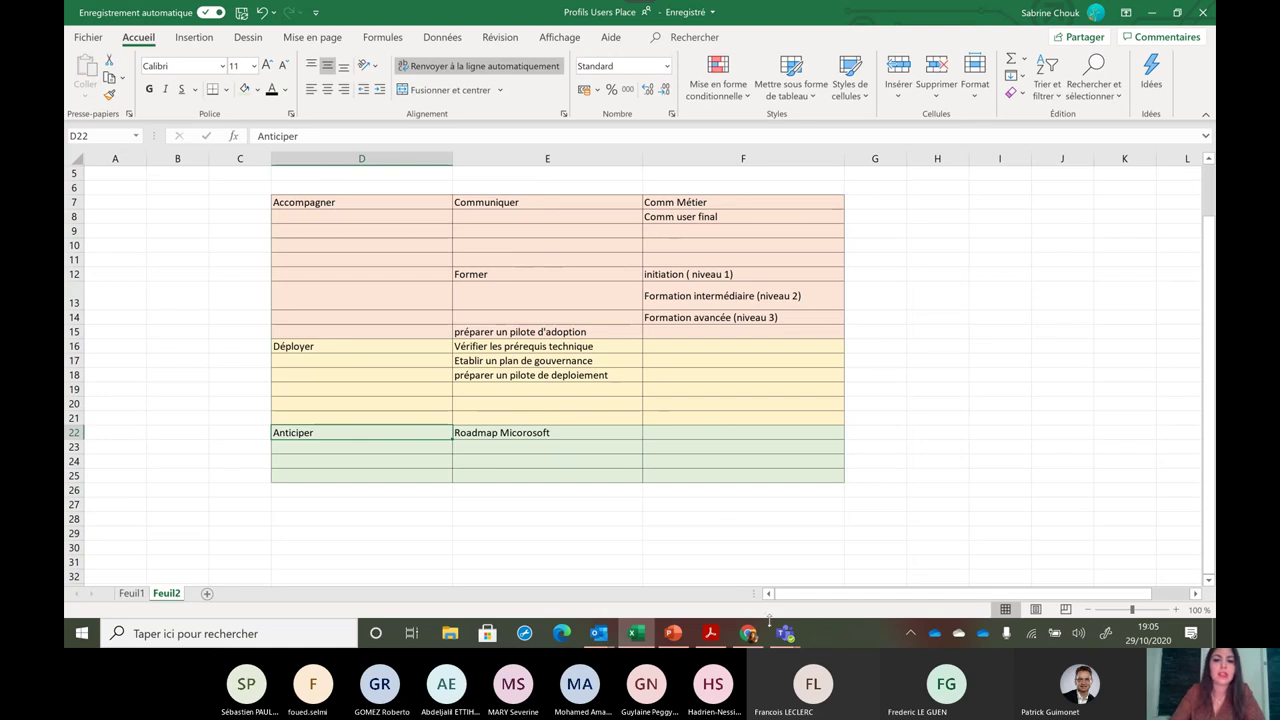
Switch back to Project, open the Gouvernance plan to view its task list, and return to the project home page
click(748, 633)
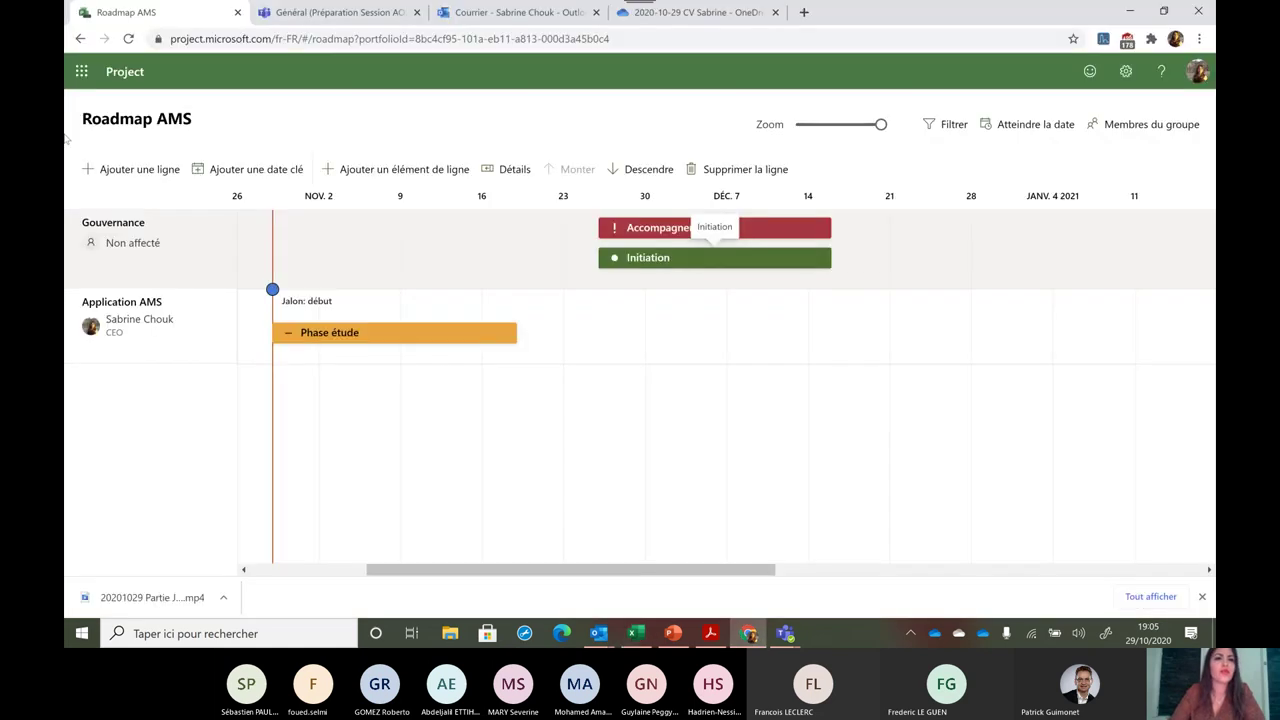
click(132, 72)
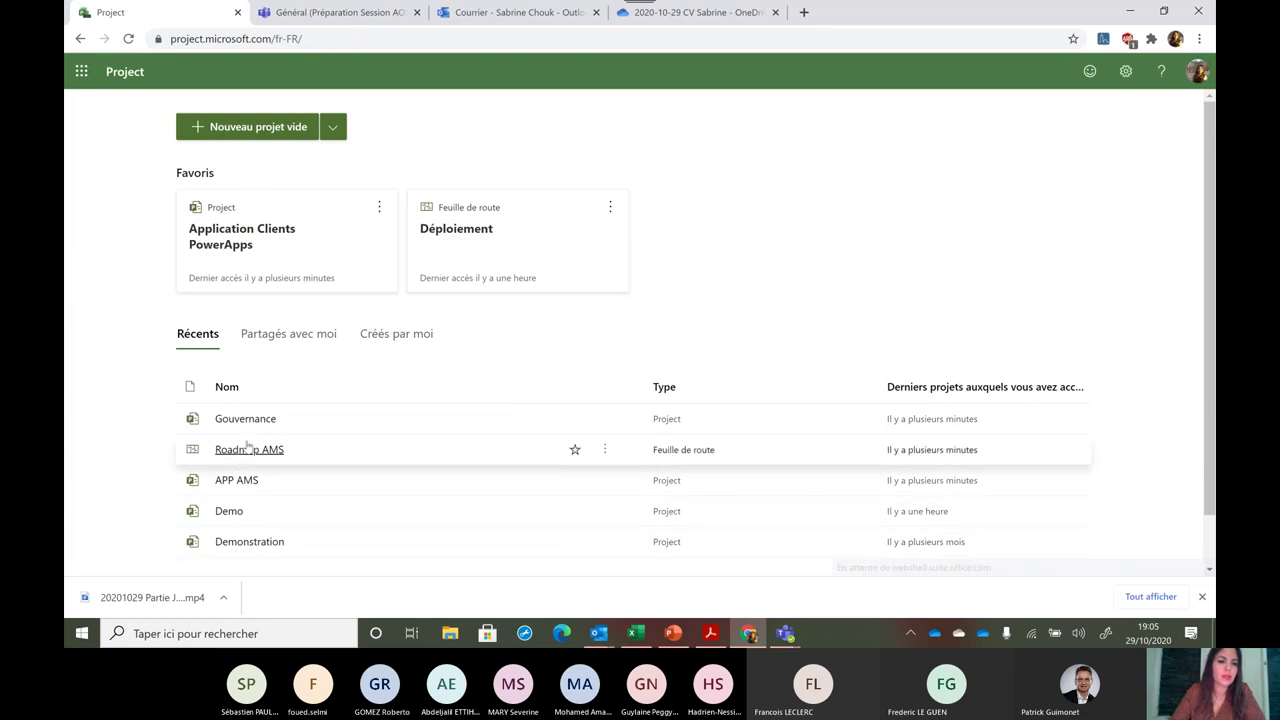
click(250, 420)
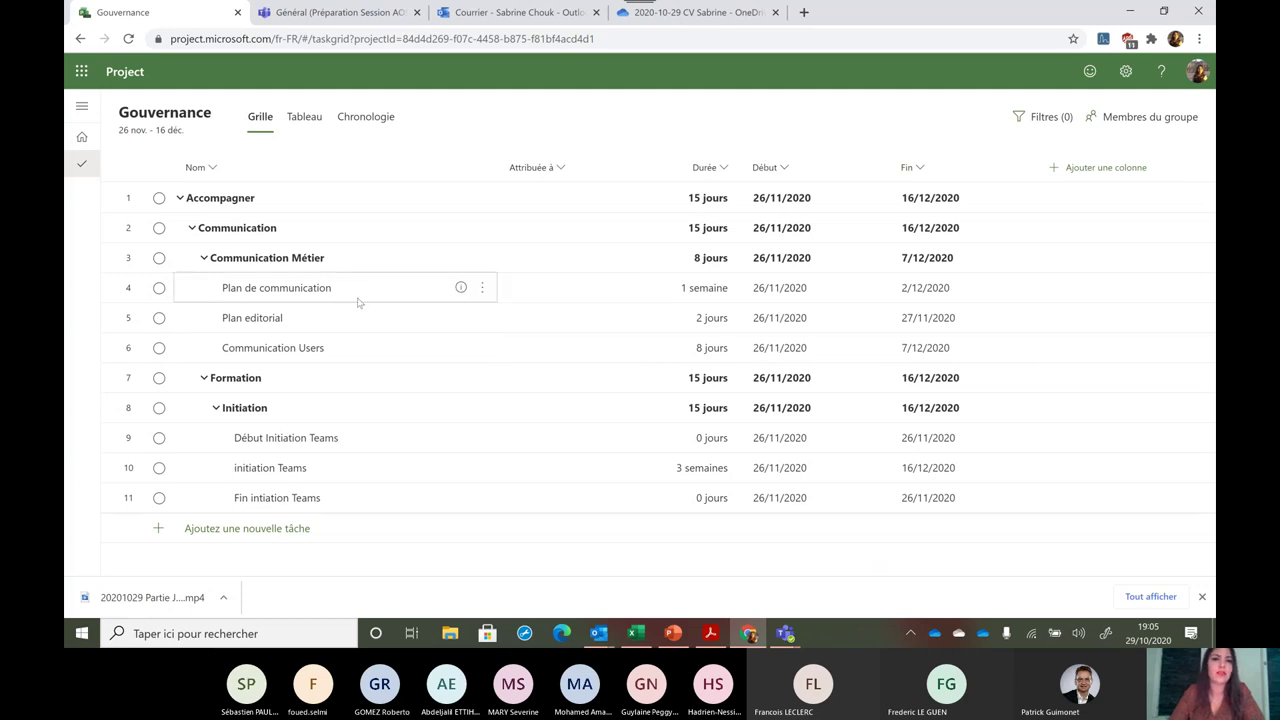
click(82, 137)
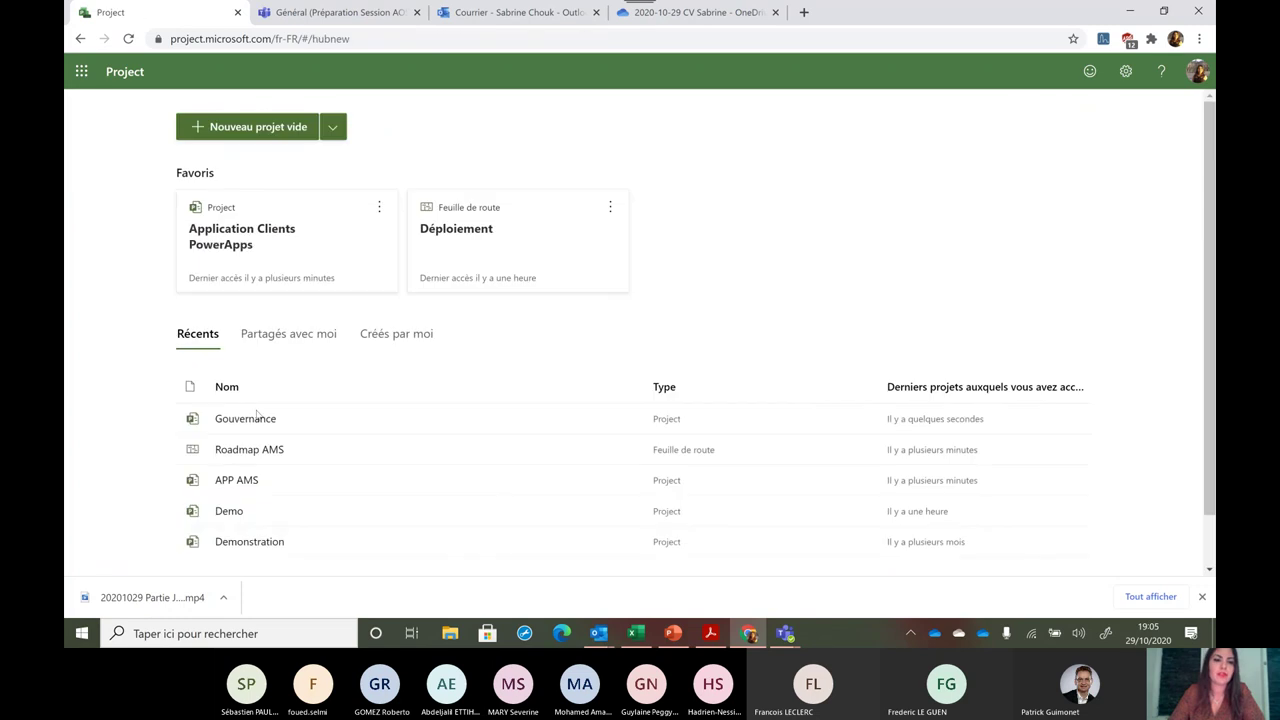
Open the APP AMS plan and set the completion percentage of Phase étude to 10%
click(239, 487)
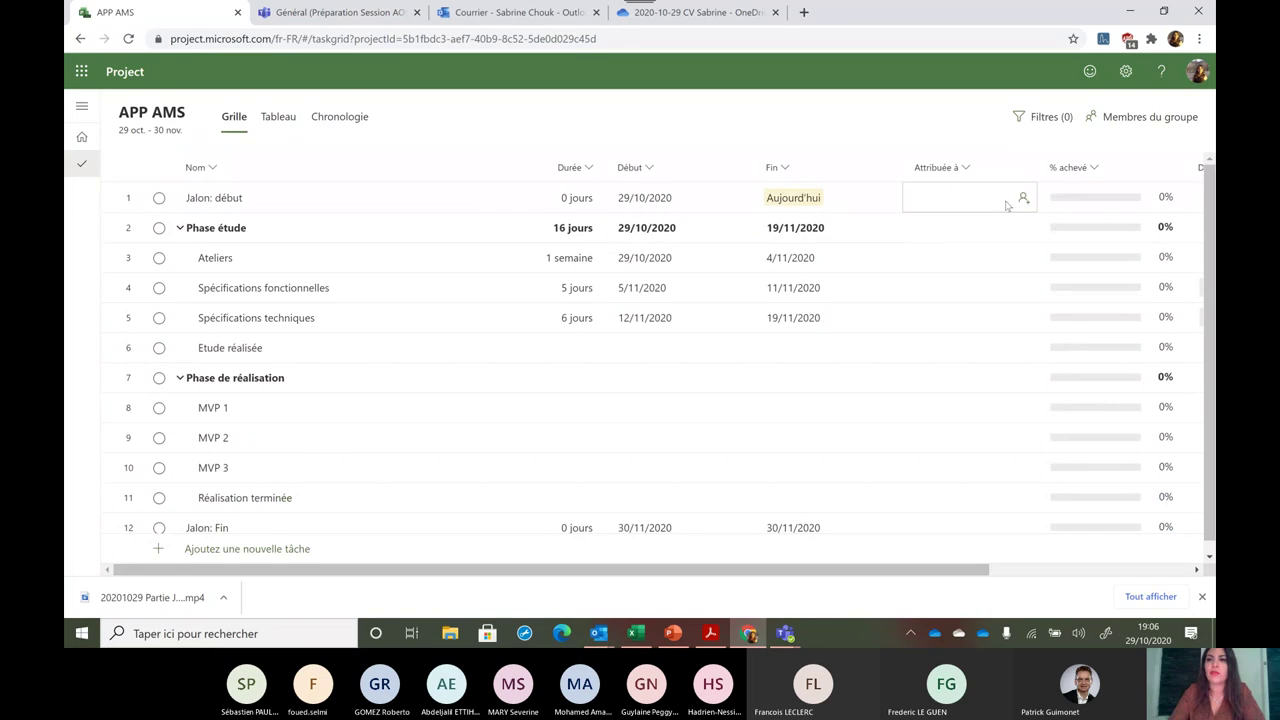
click(1170, 235)
click(1098, 231)
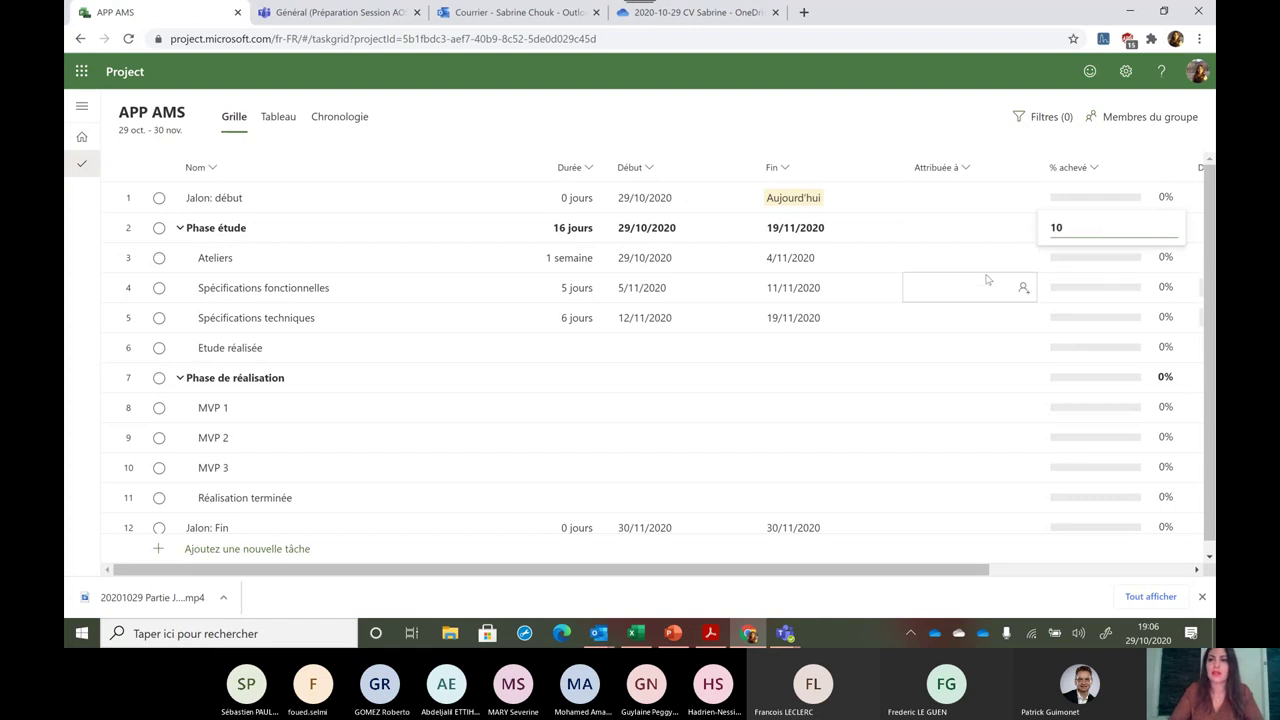
click(1020, 287)
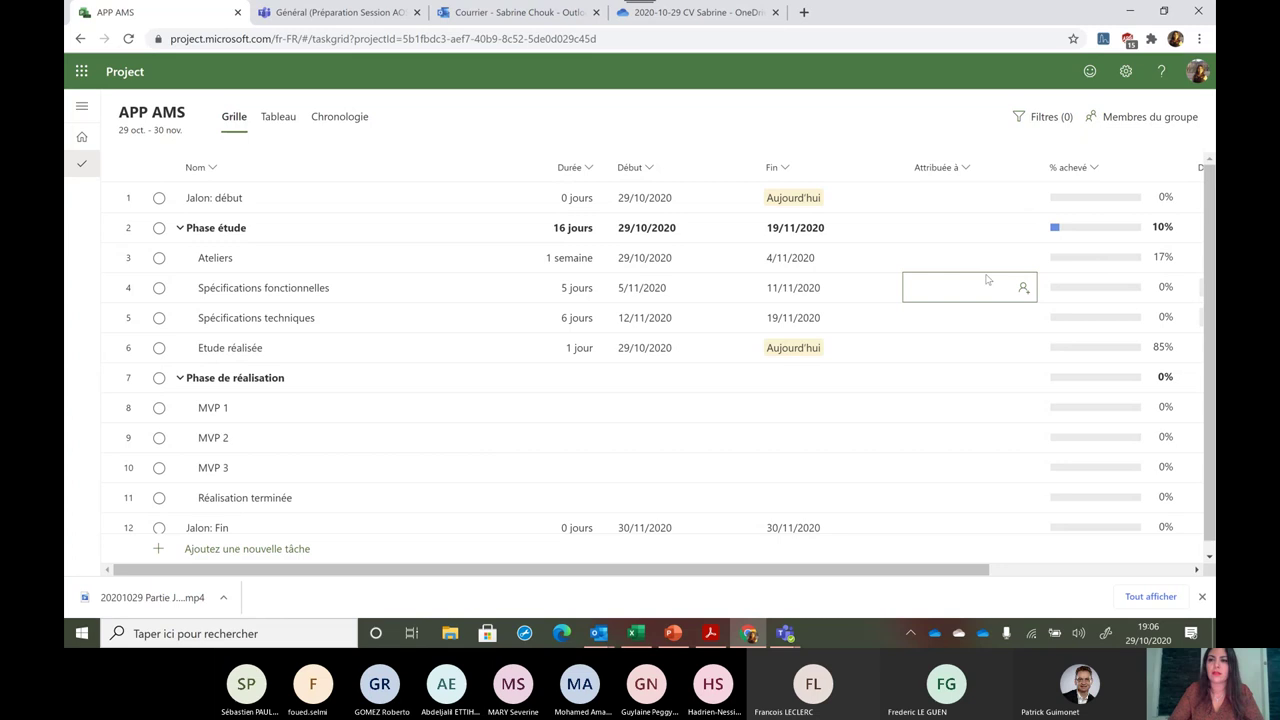
Set the completion percentage of the Ateliers task under Phase étude to 25%
click(1116, 260)
click(1116, 260)
key(BackSpace)
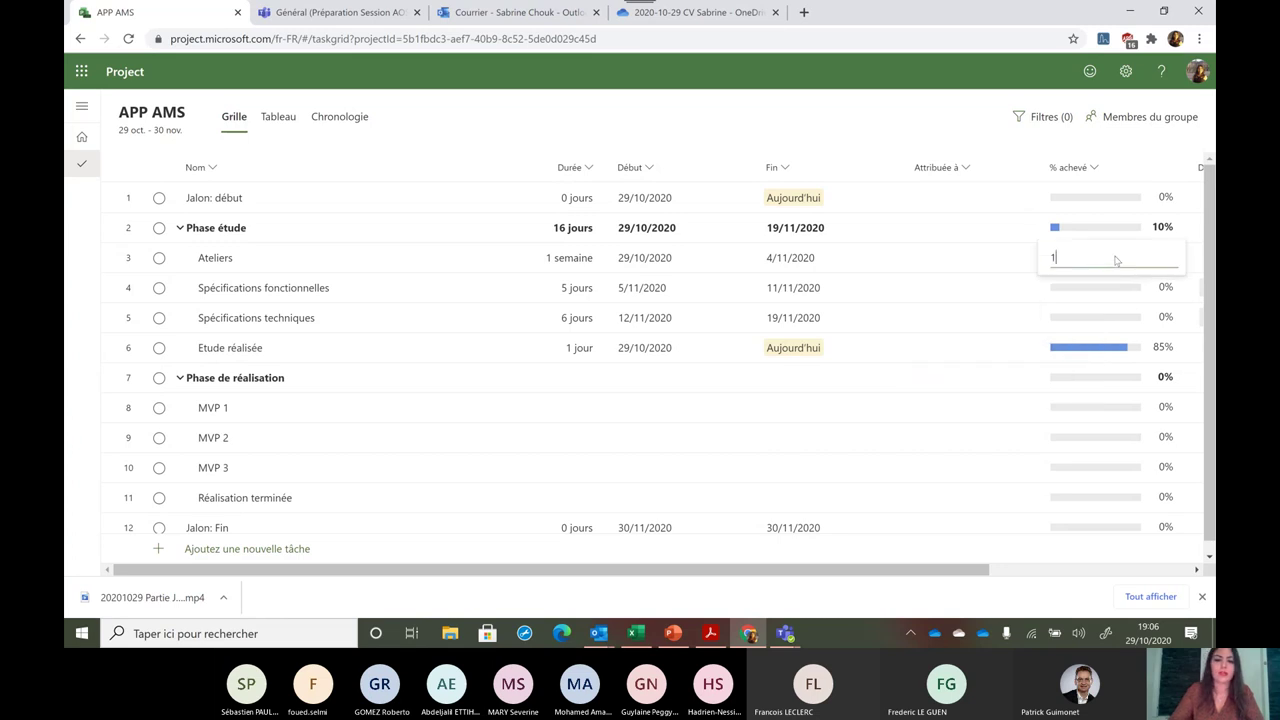
text(5)
key(Return)
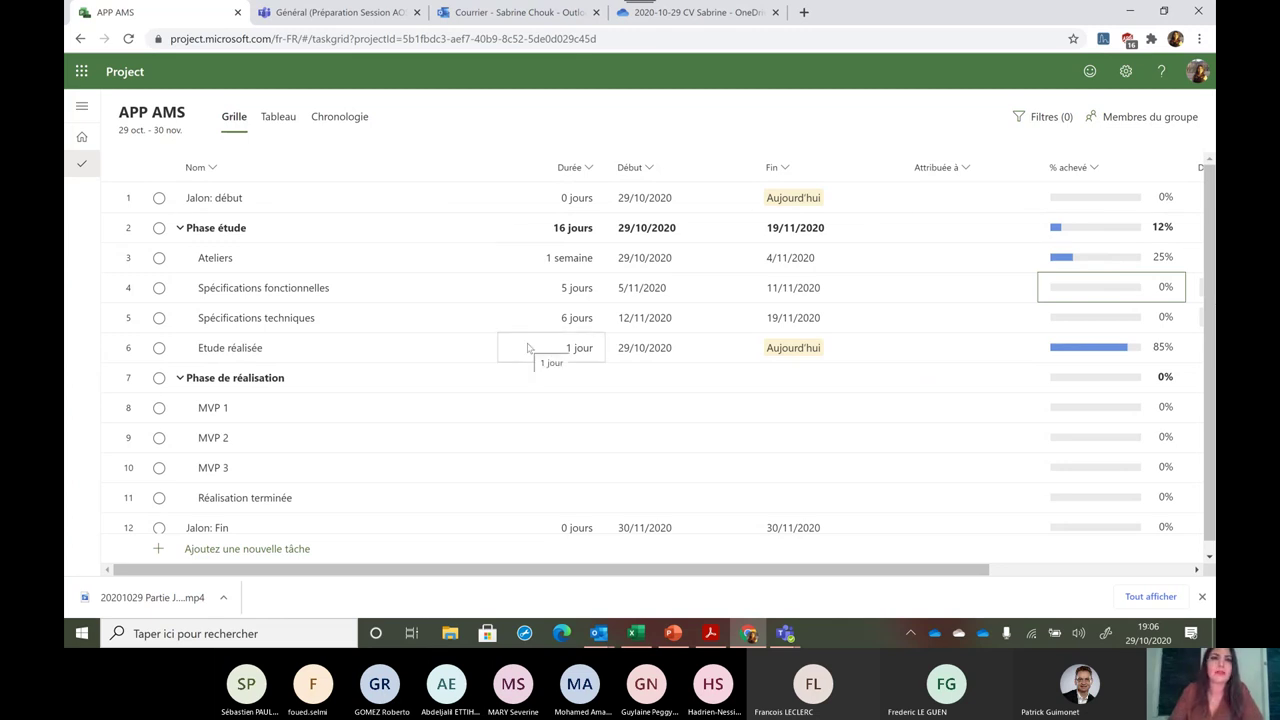
Switch to the Profils Users Place workbook in Excel and review the Accompagner, Déployer and Anticiper categories again
click(636, 634)
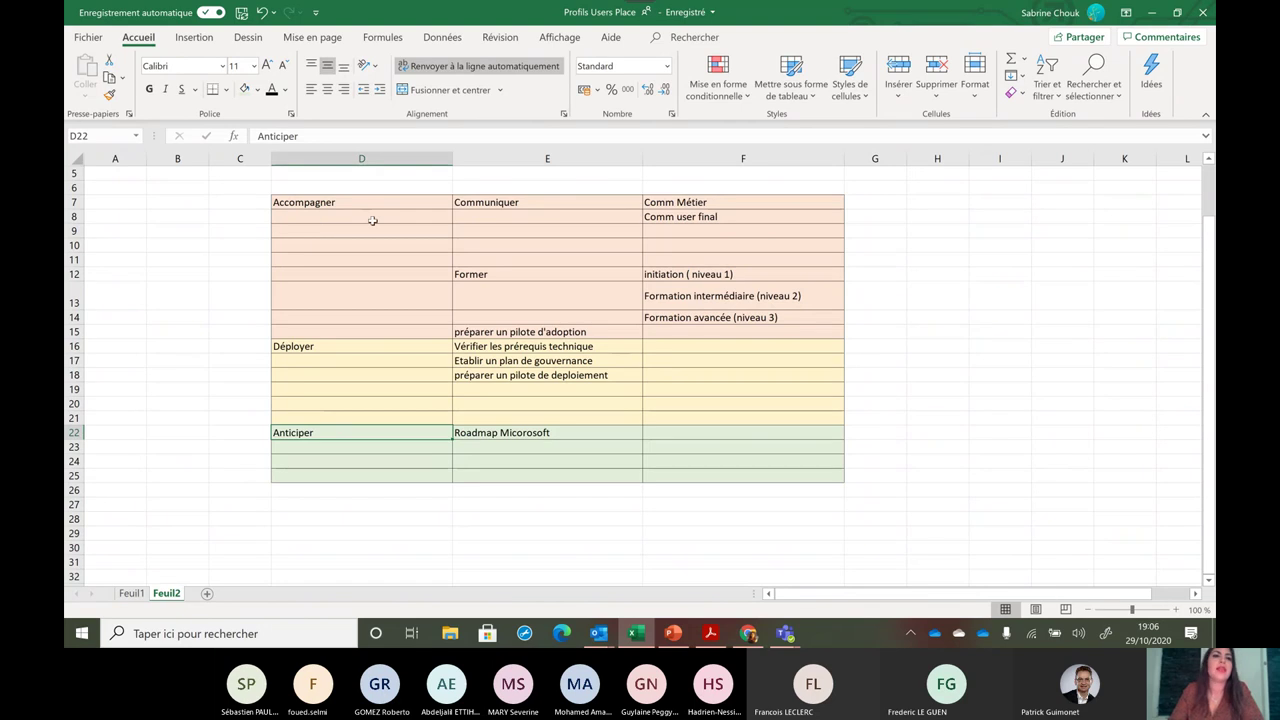
click(305, 202)
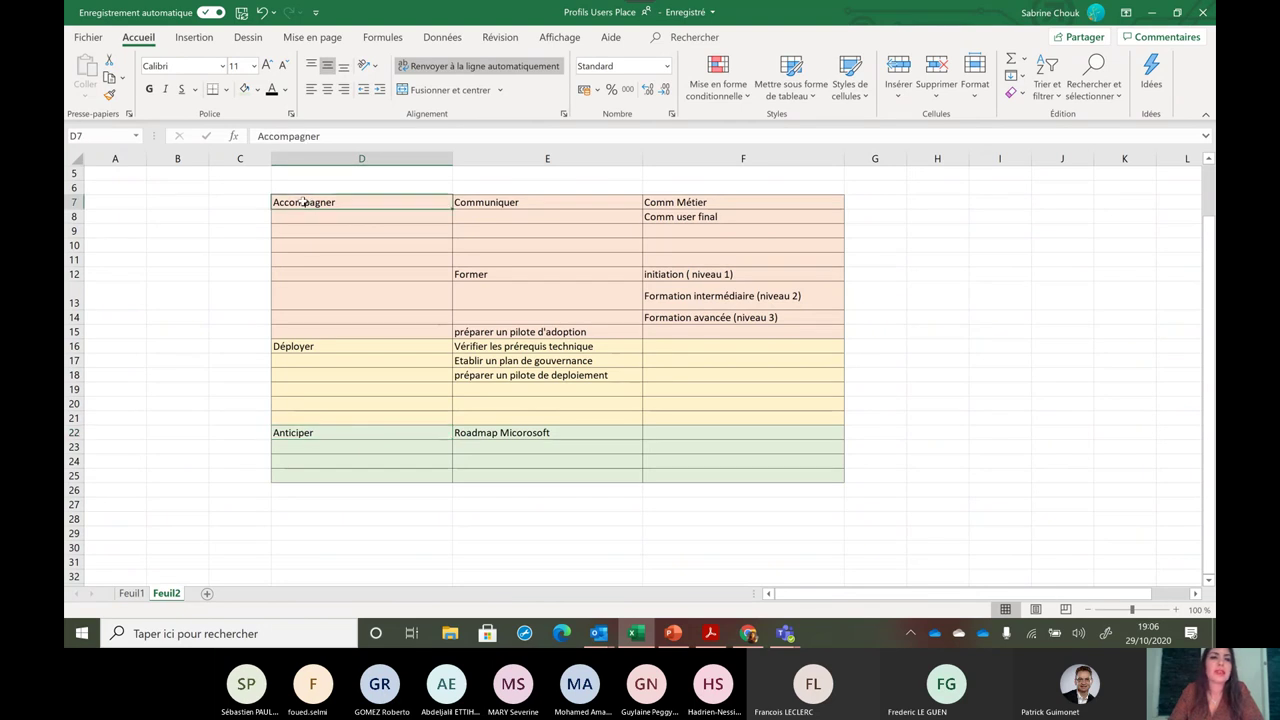
click(304, 350)
click(309, 446)
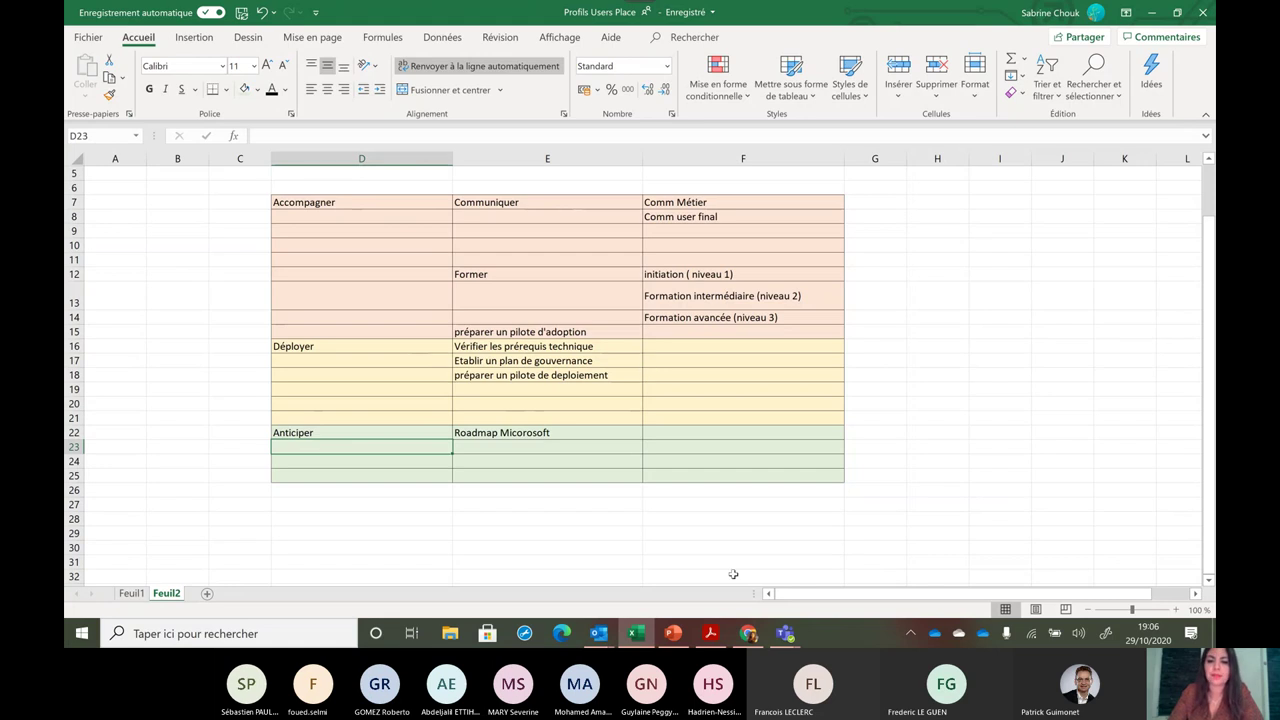
Switch back to Project, view the Déploiement roadmap from the favourites, and return to the project home page
click(752, 636)
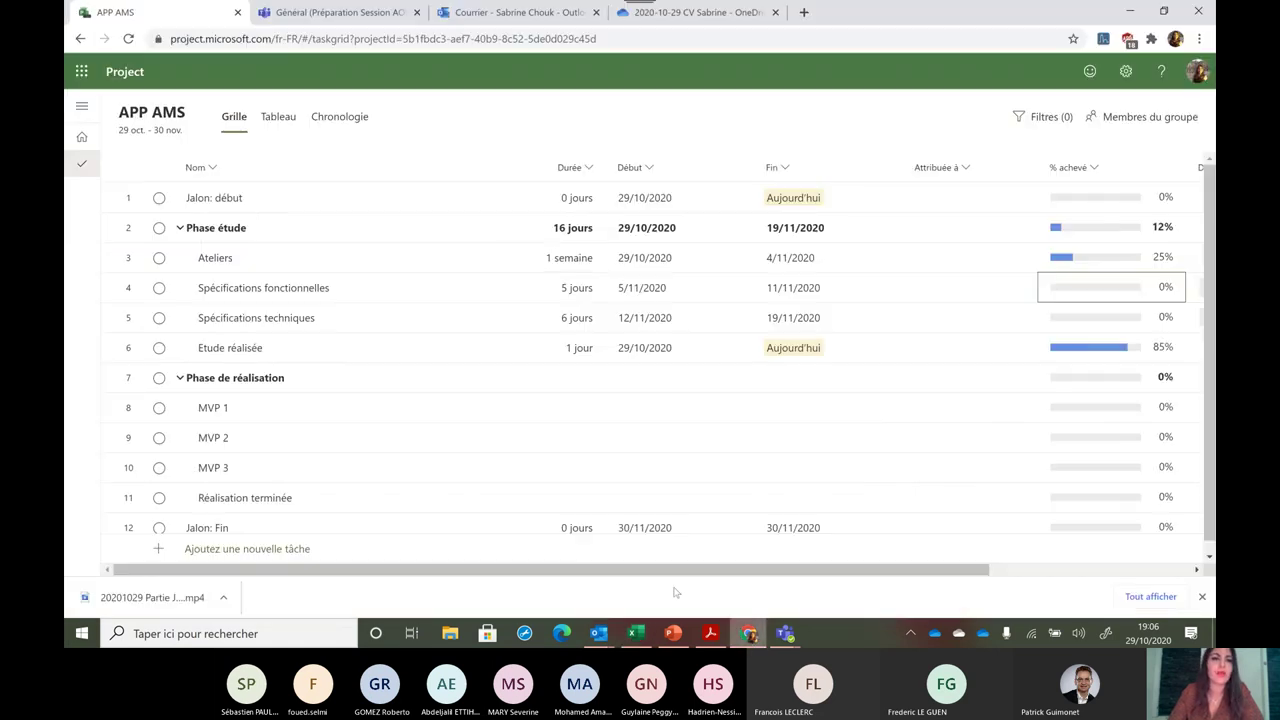
click(82, 137)
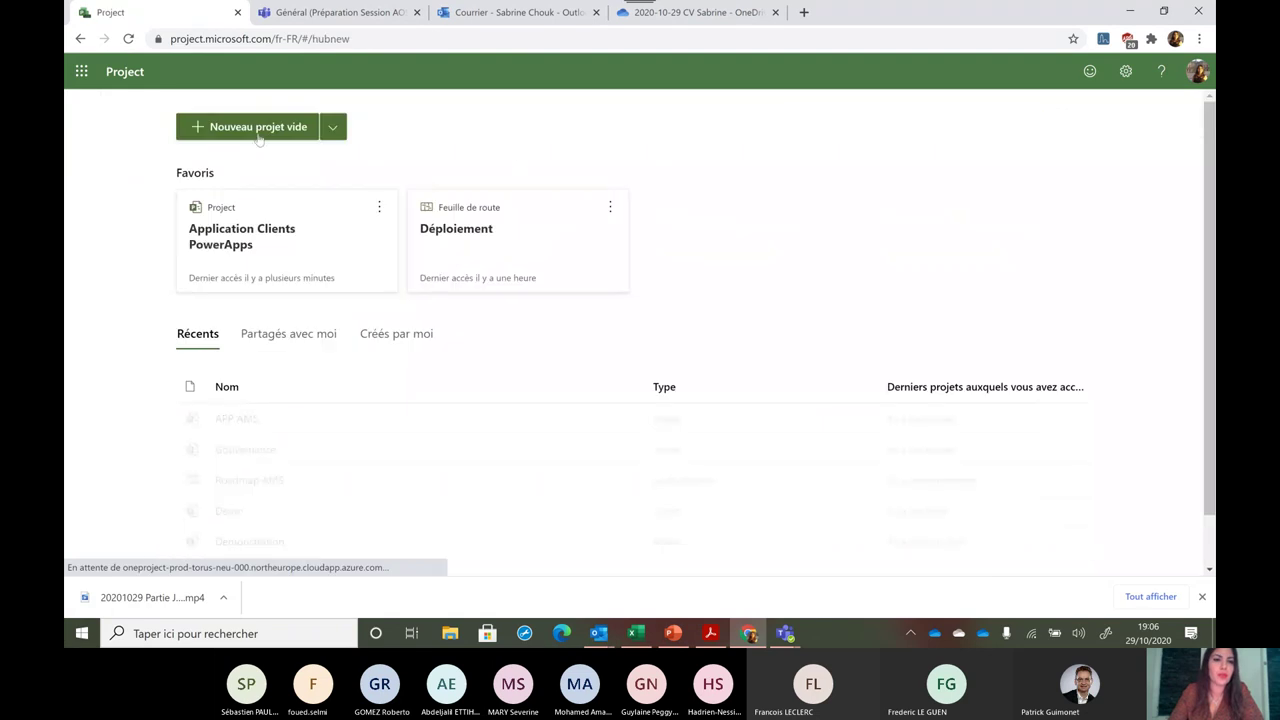
click(493, 231)
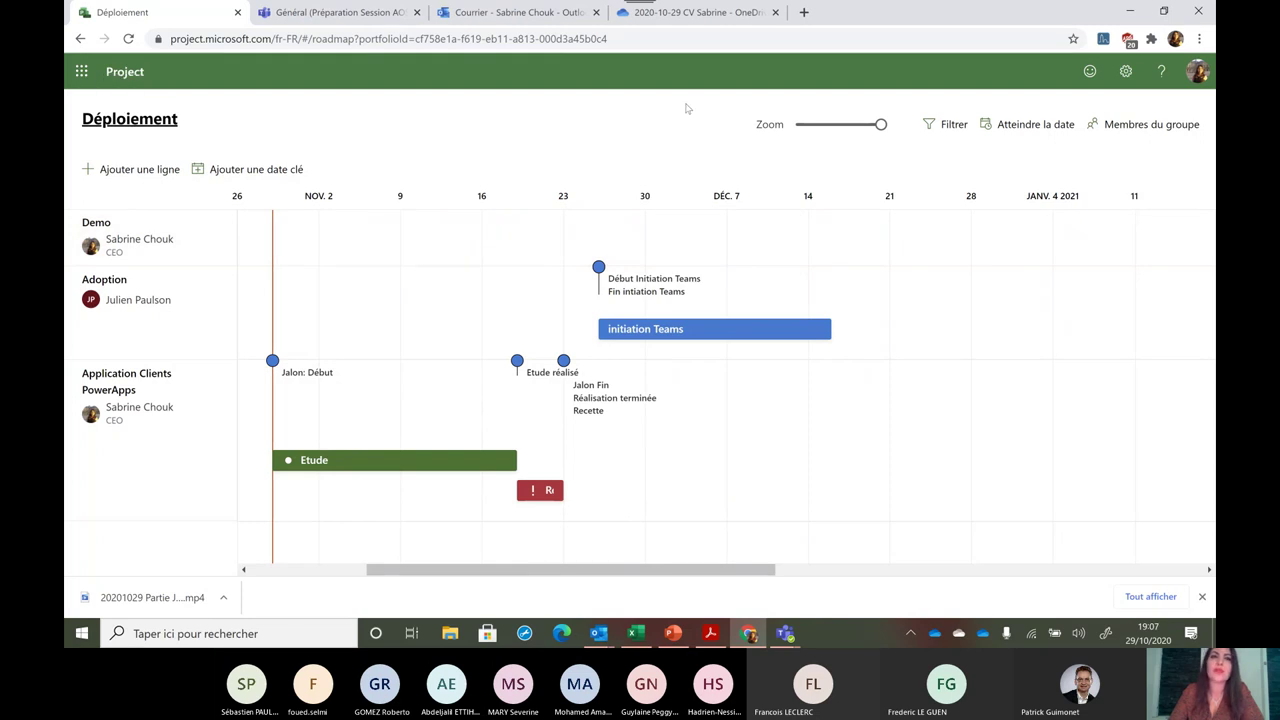
click(123, 83)
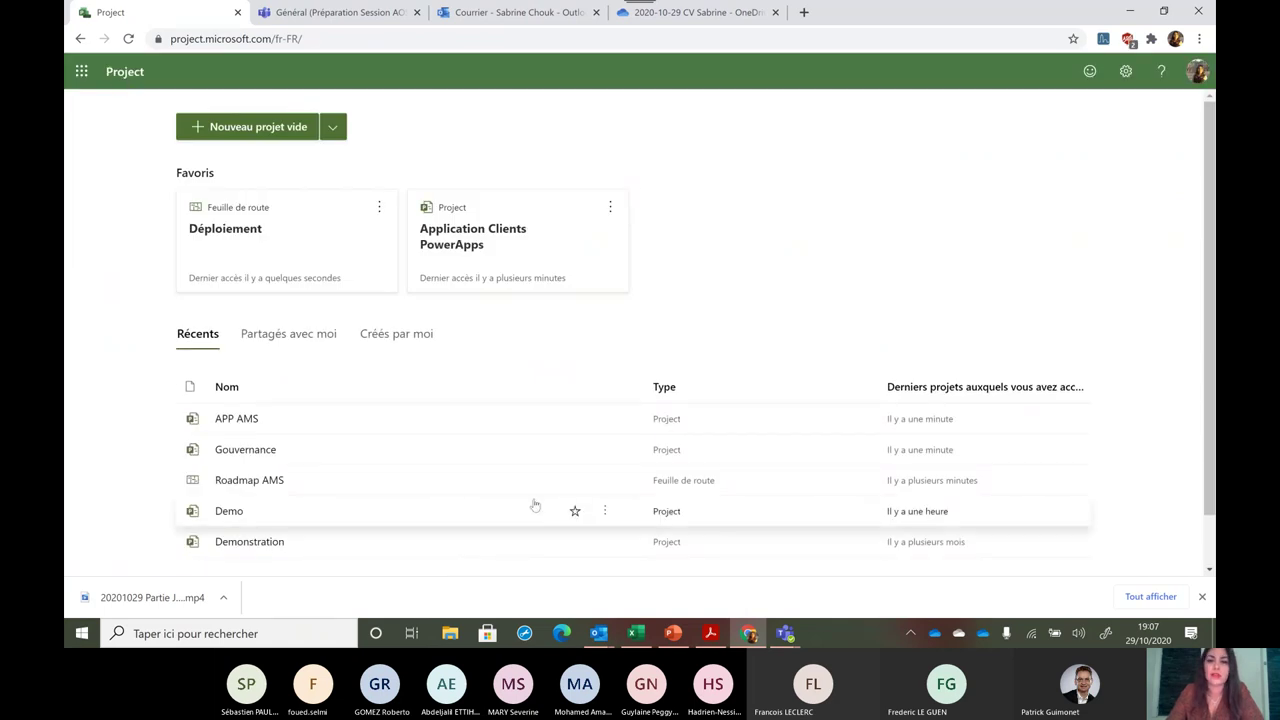
Switch to the Teams meeting window and read the participants' questions in the meeting conversation
mouse_move(785, 633)
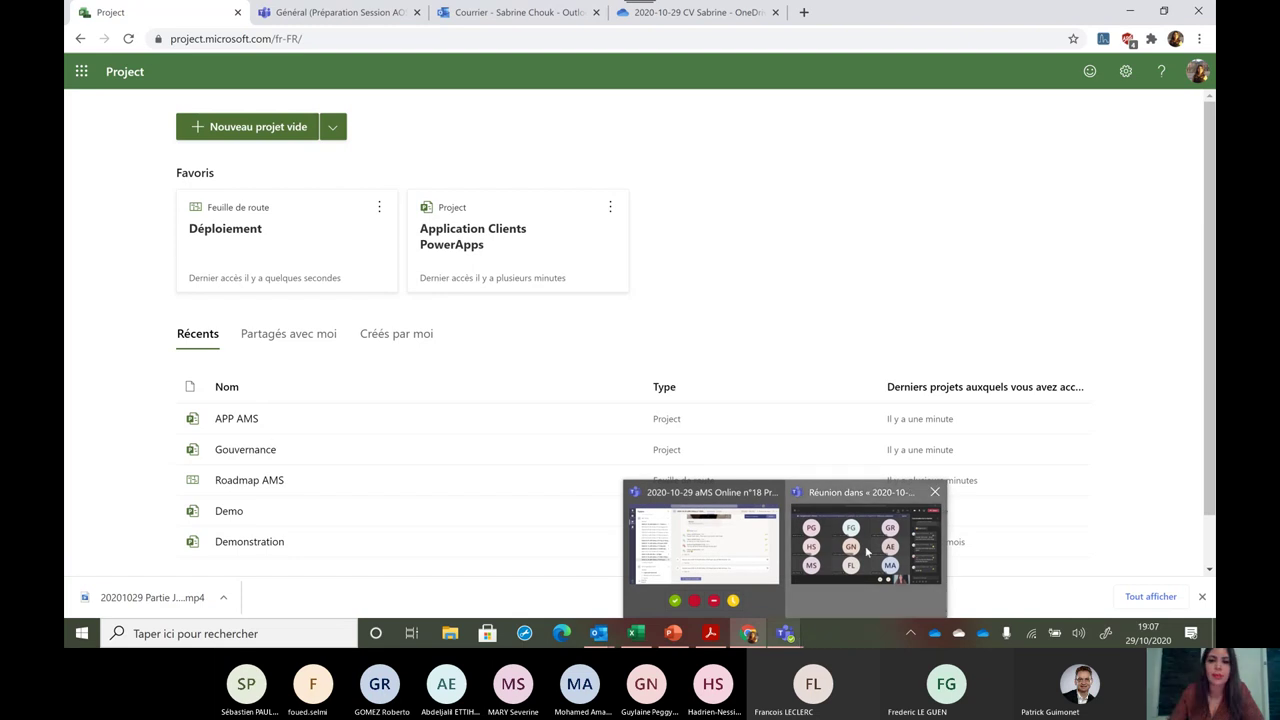
click(855, 563)
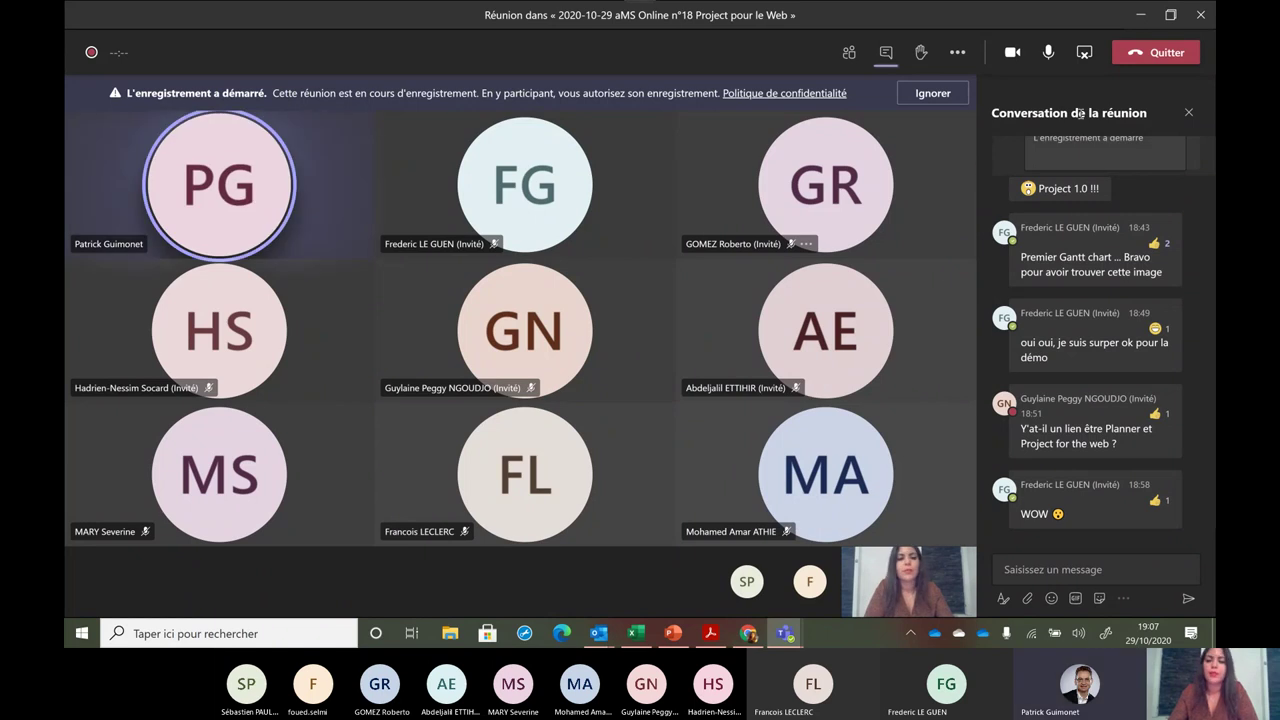
mouse_move(1004, 231)
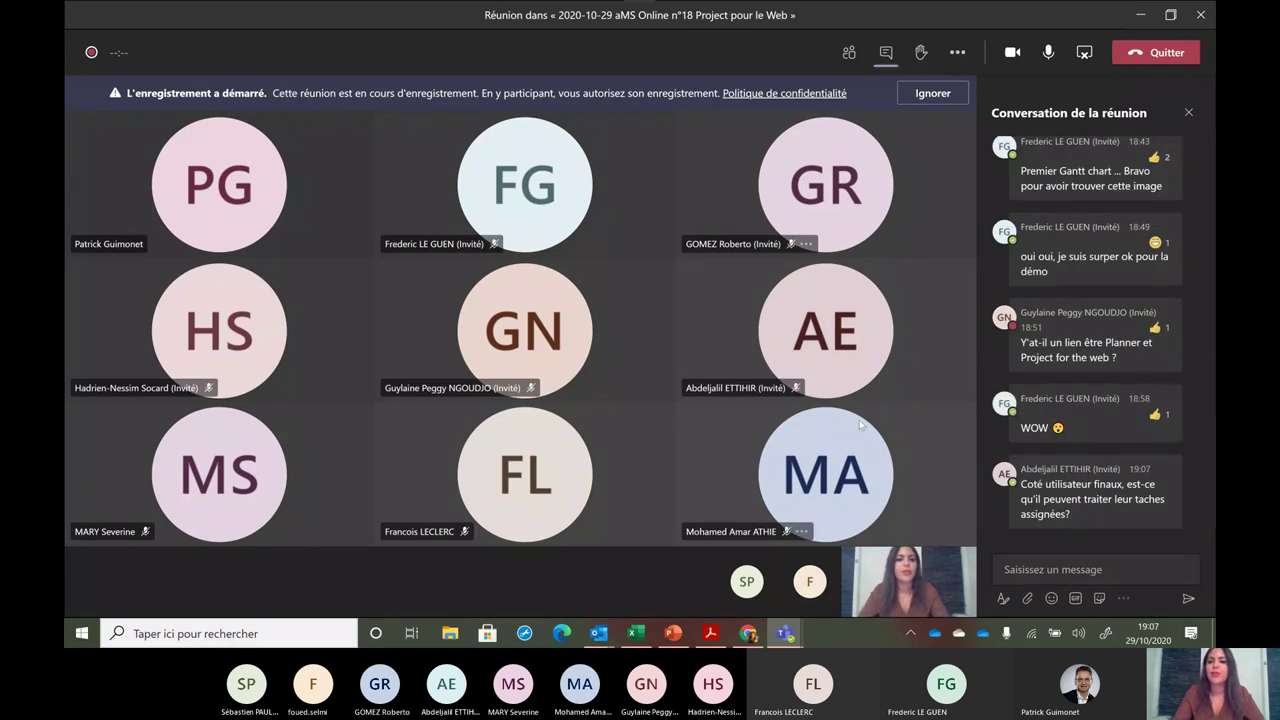
click(793, 643)
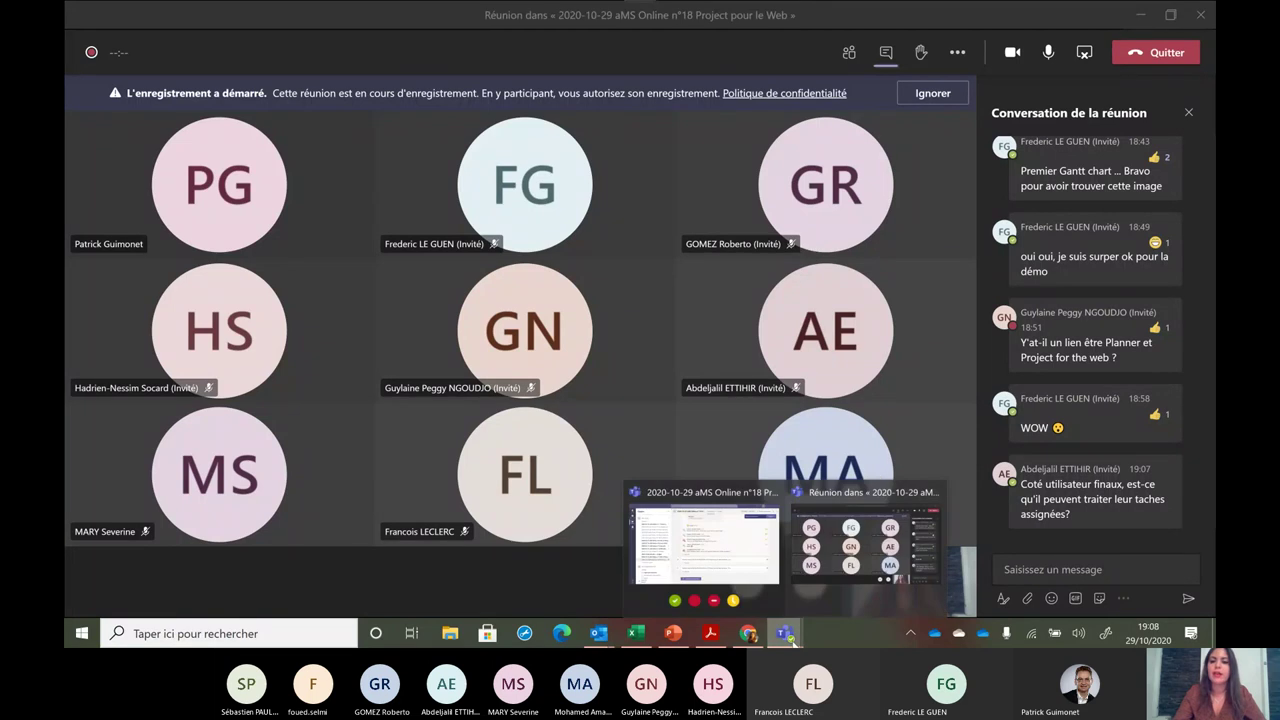
click(889, 357)
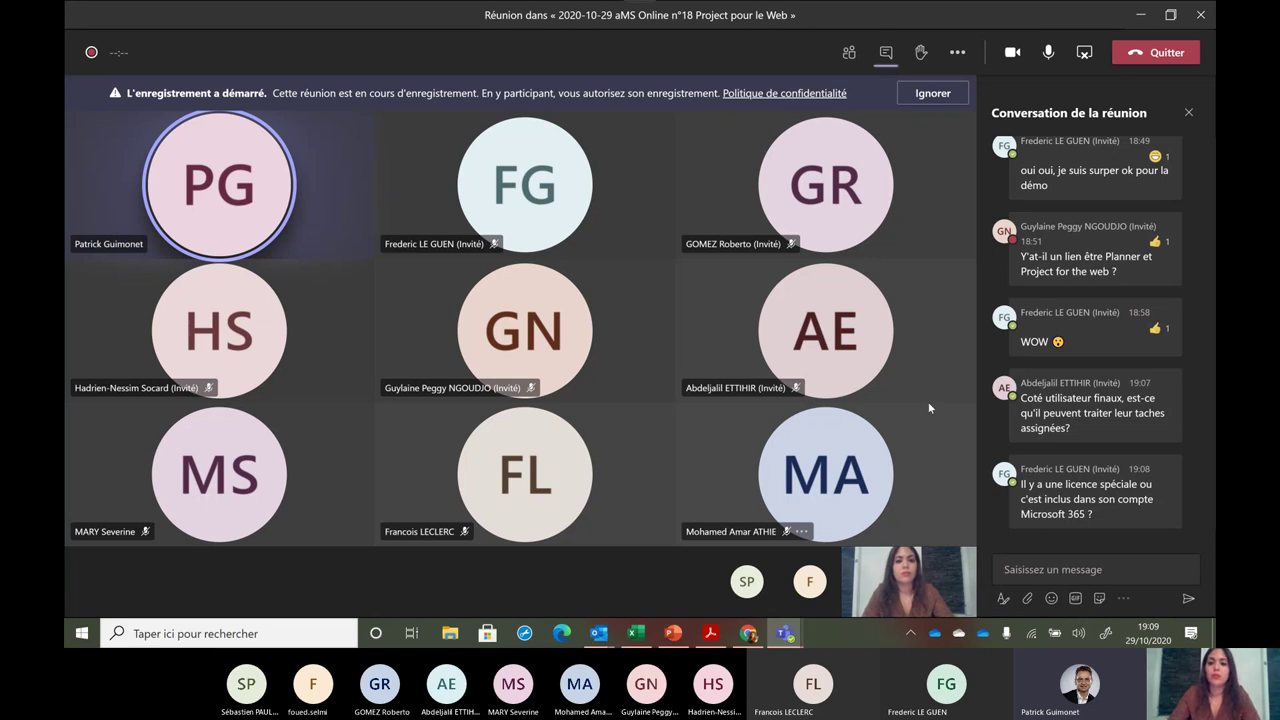
Return to Project, open the APP AMS plan and set the completion percentage of Spécifications fonctionnelles to 40%
click(750, 635)
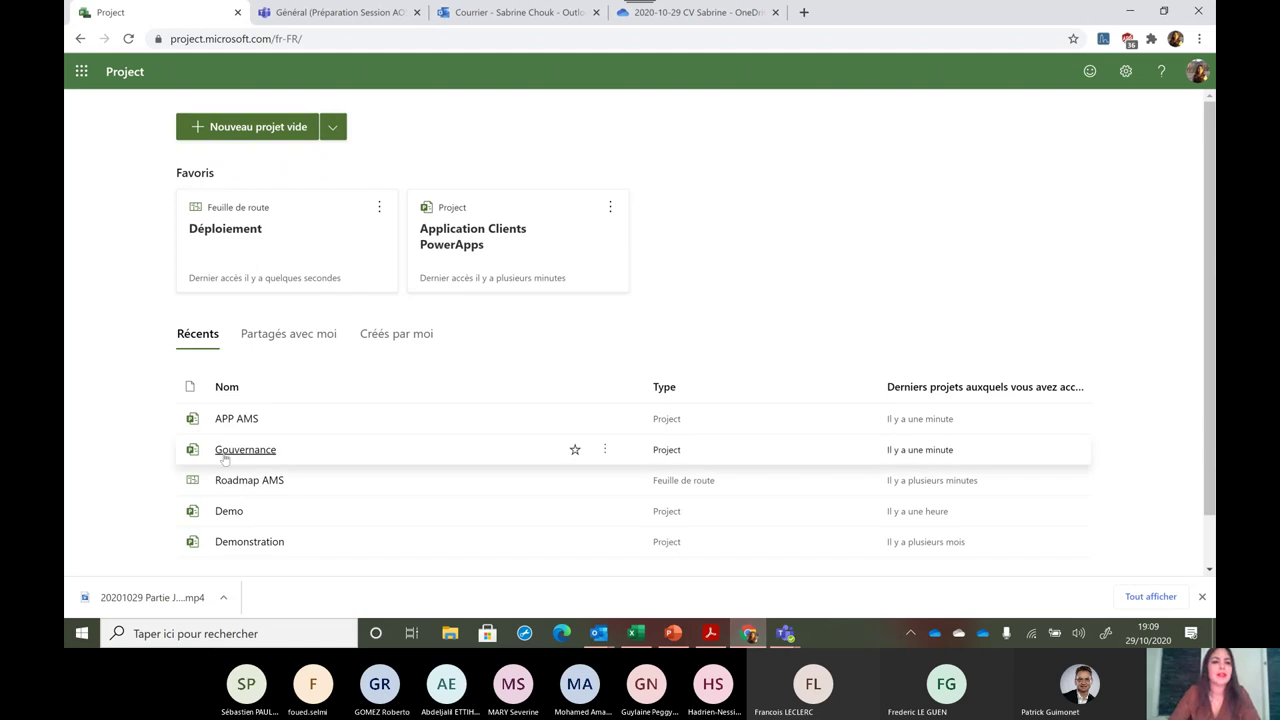
click(237, 419)
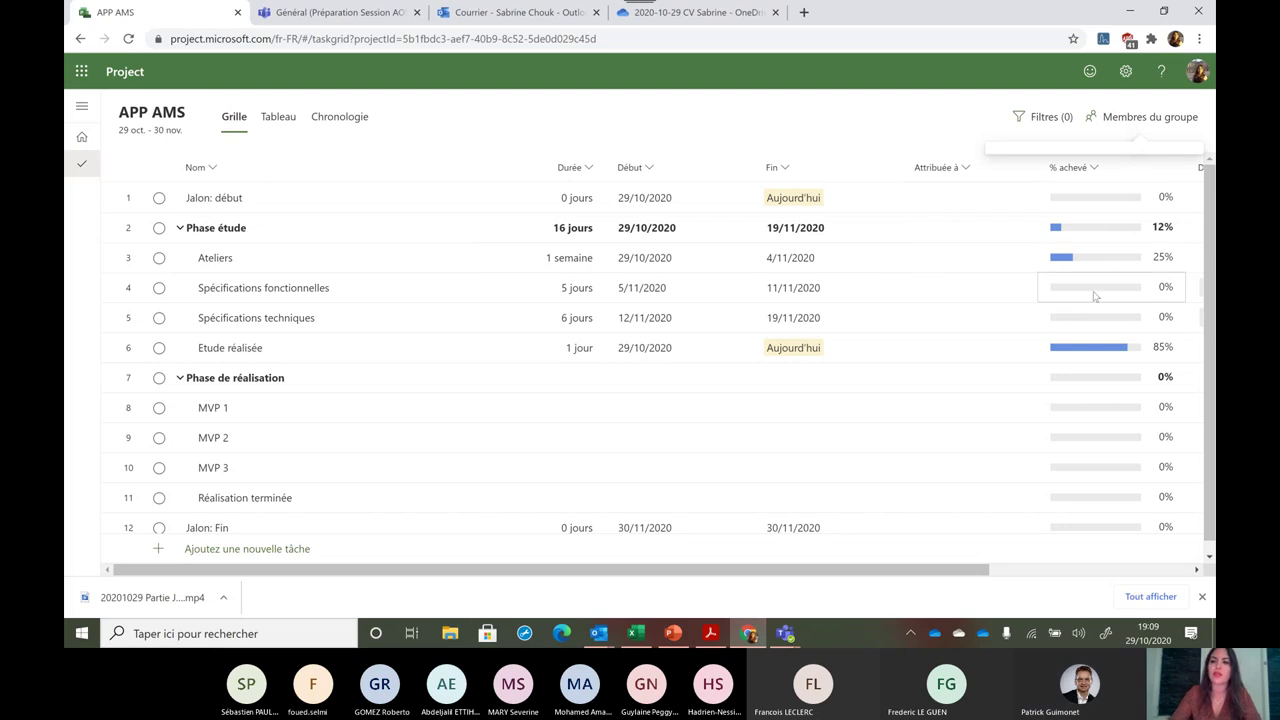
click(1133, 296)
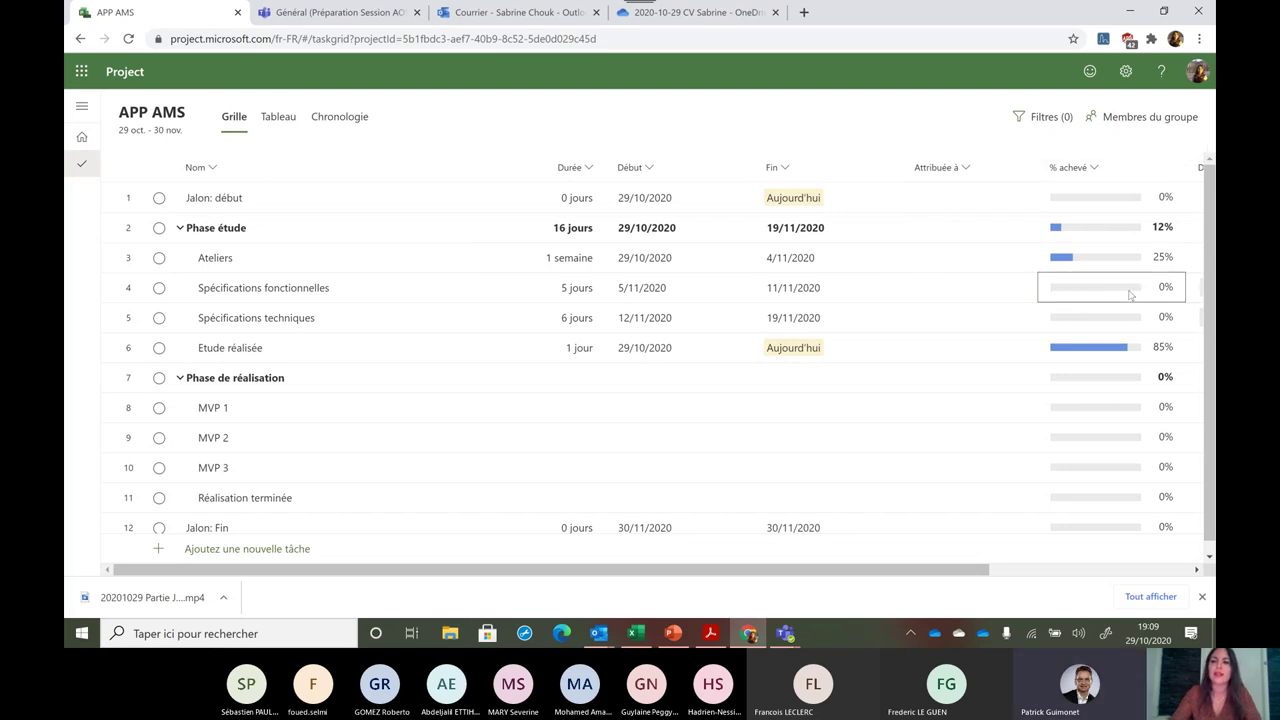
click(1169, 290)
text(134)
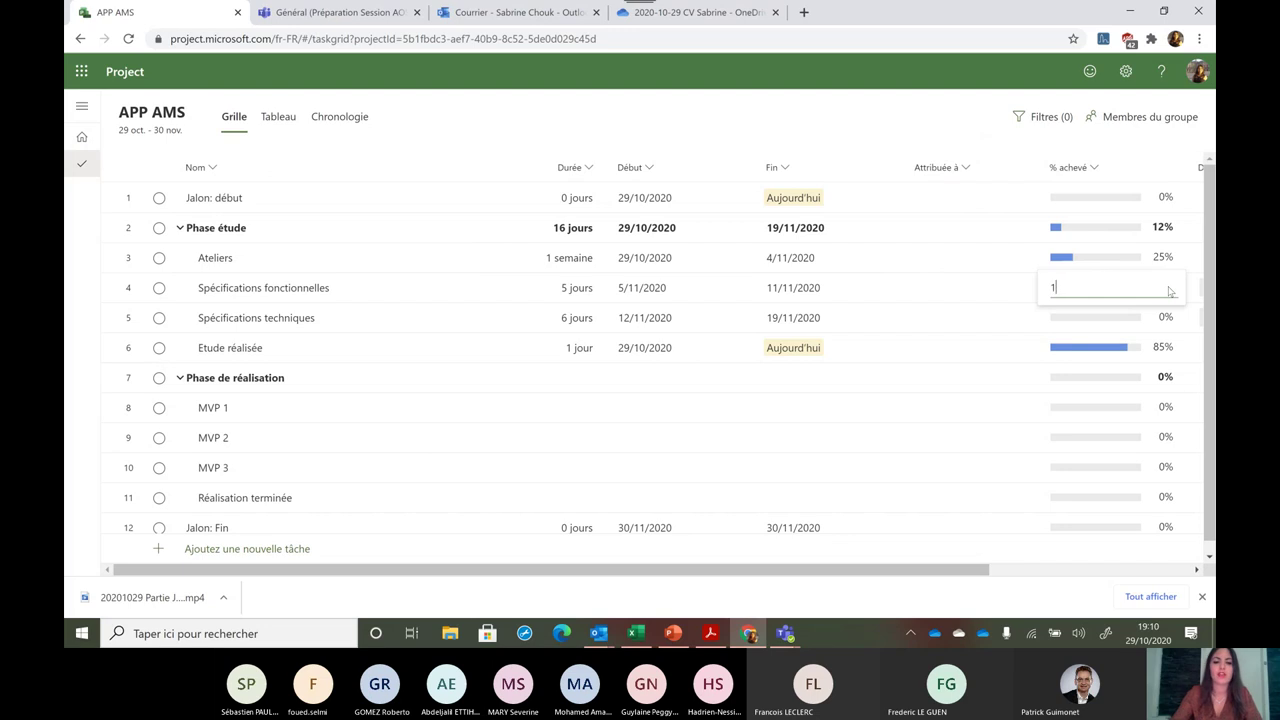
key(BackSpace)
key(BackSpace)
key(BackSpace)
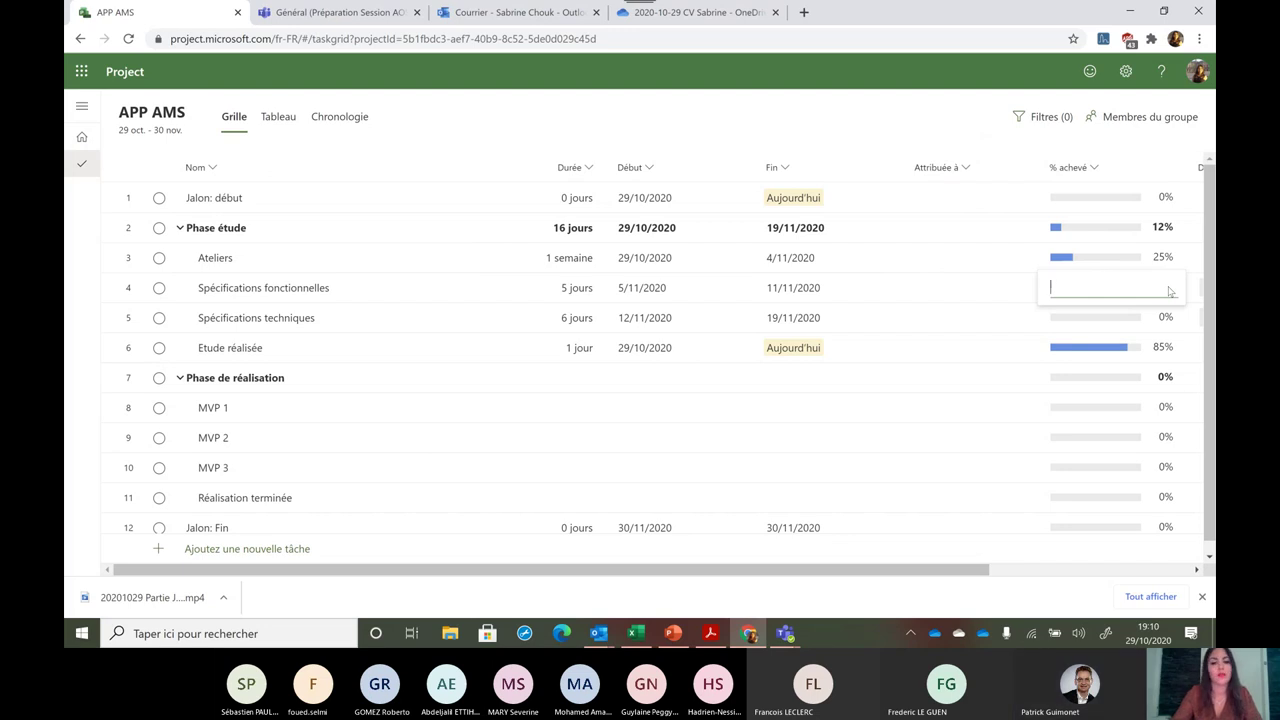
text(40)
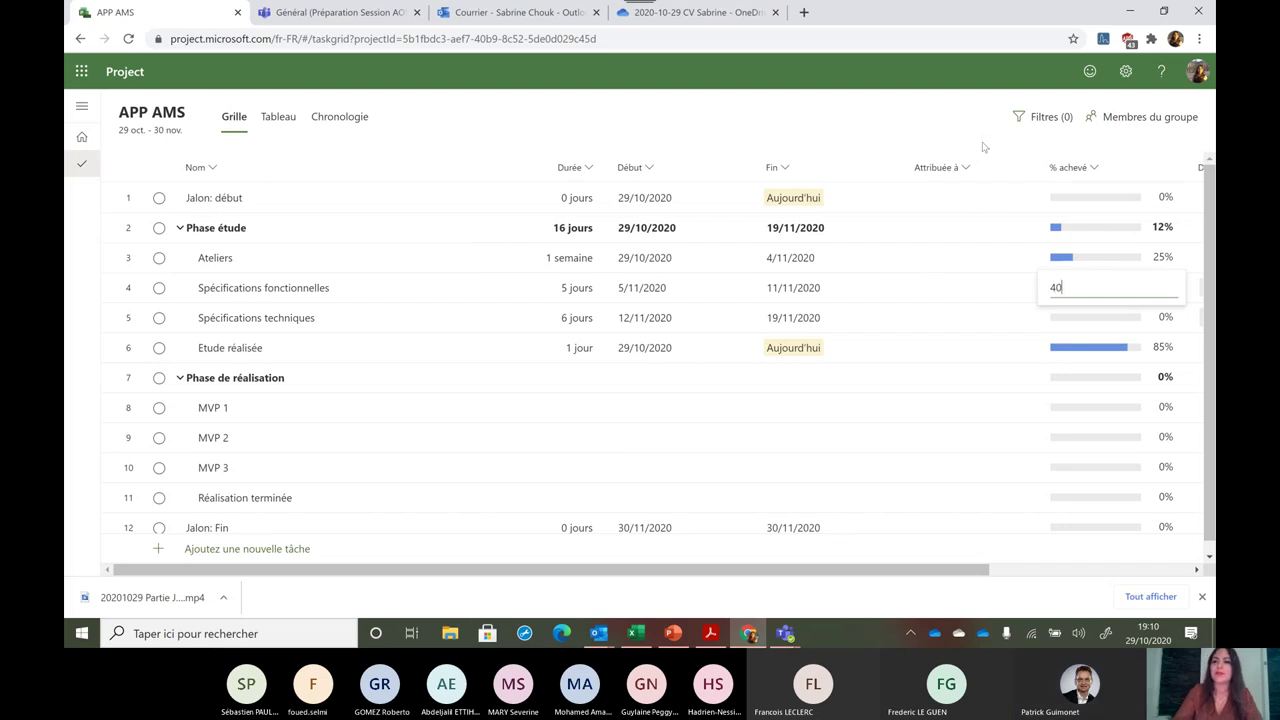
click(983, 147)
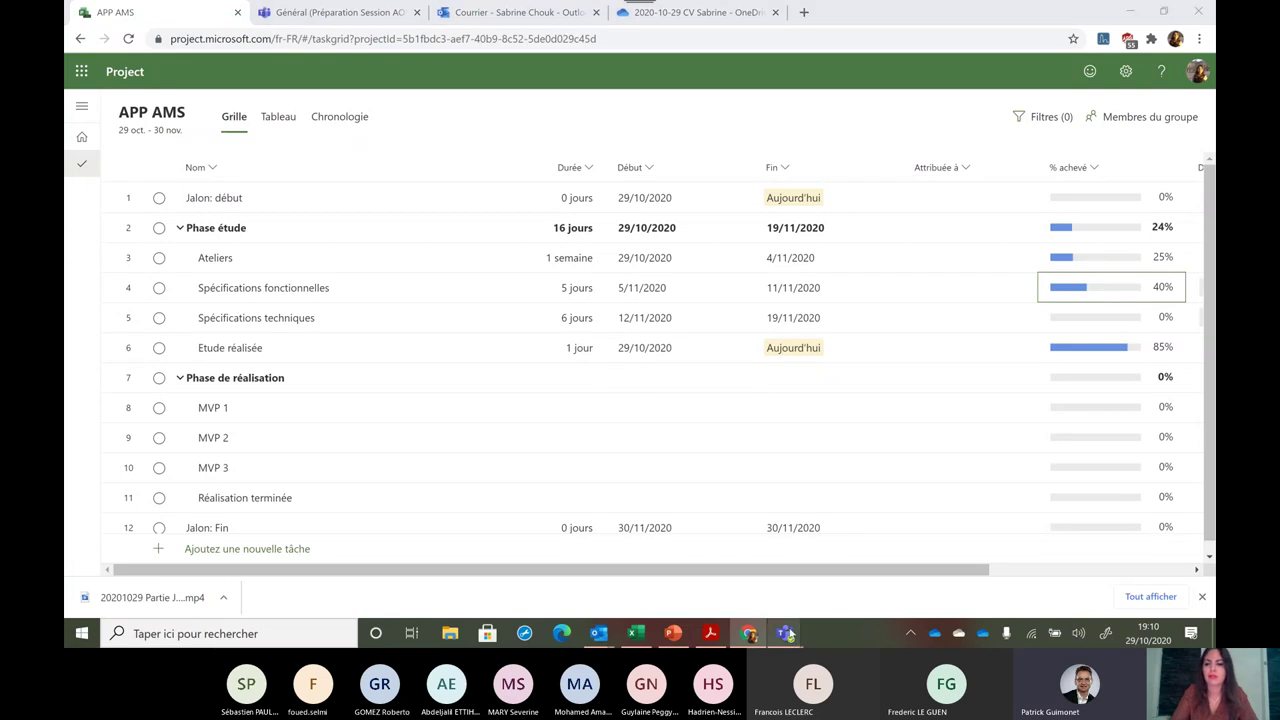
Switch to the Teams meeting again and check the conversation for new questions
mouse_move(786, 633)
click(862, 550)
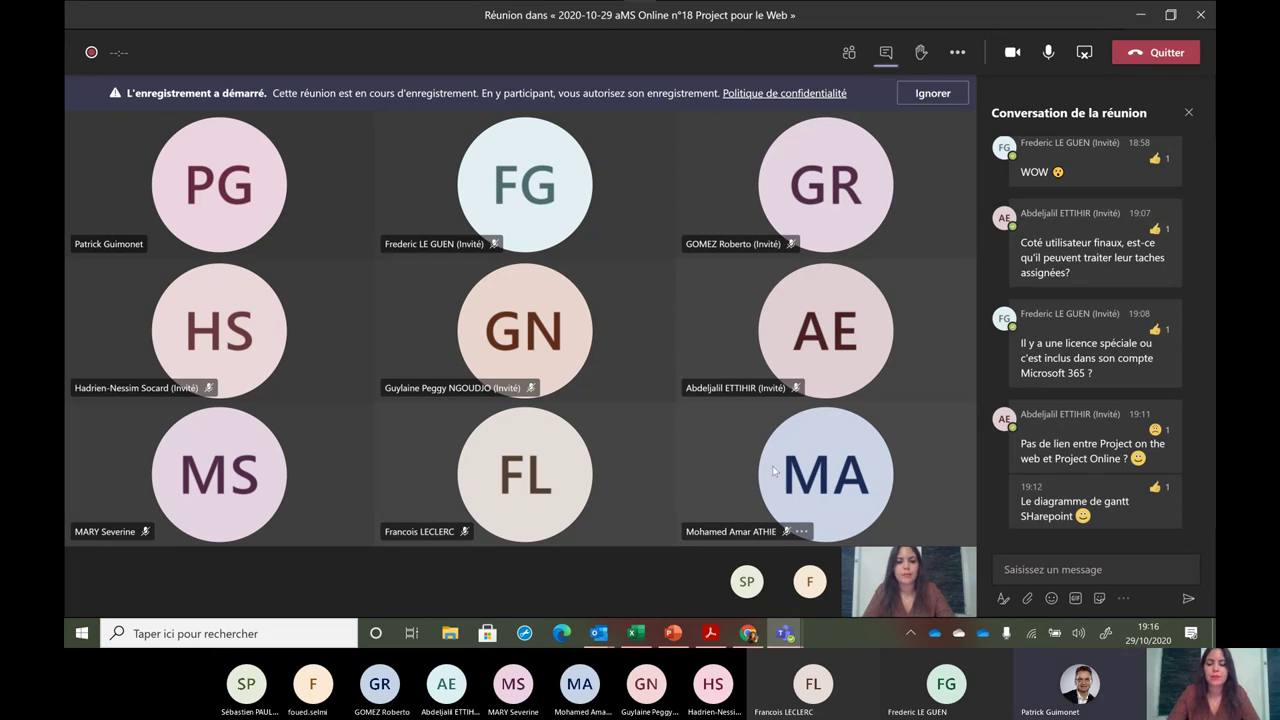
Return to the browser, open the downloaded AMS Project For The Web video, pause playback and close the player
click(750, 634)
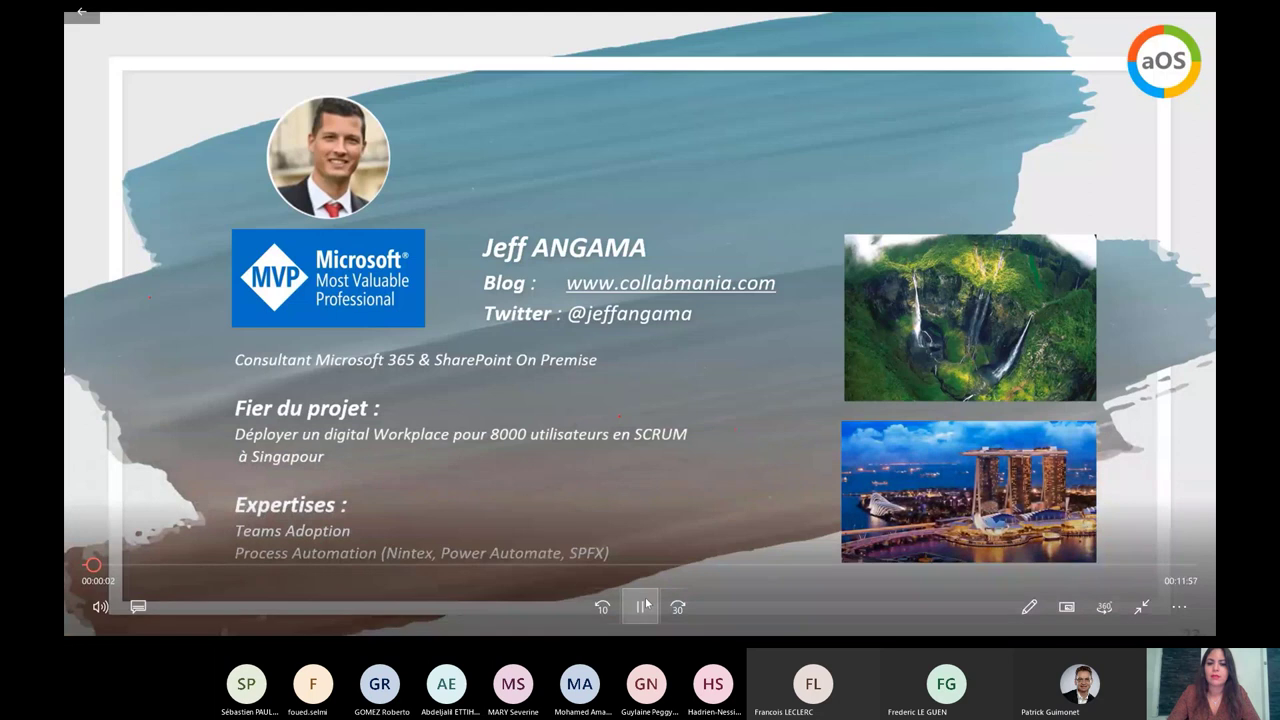
click(645, 605)
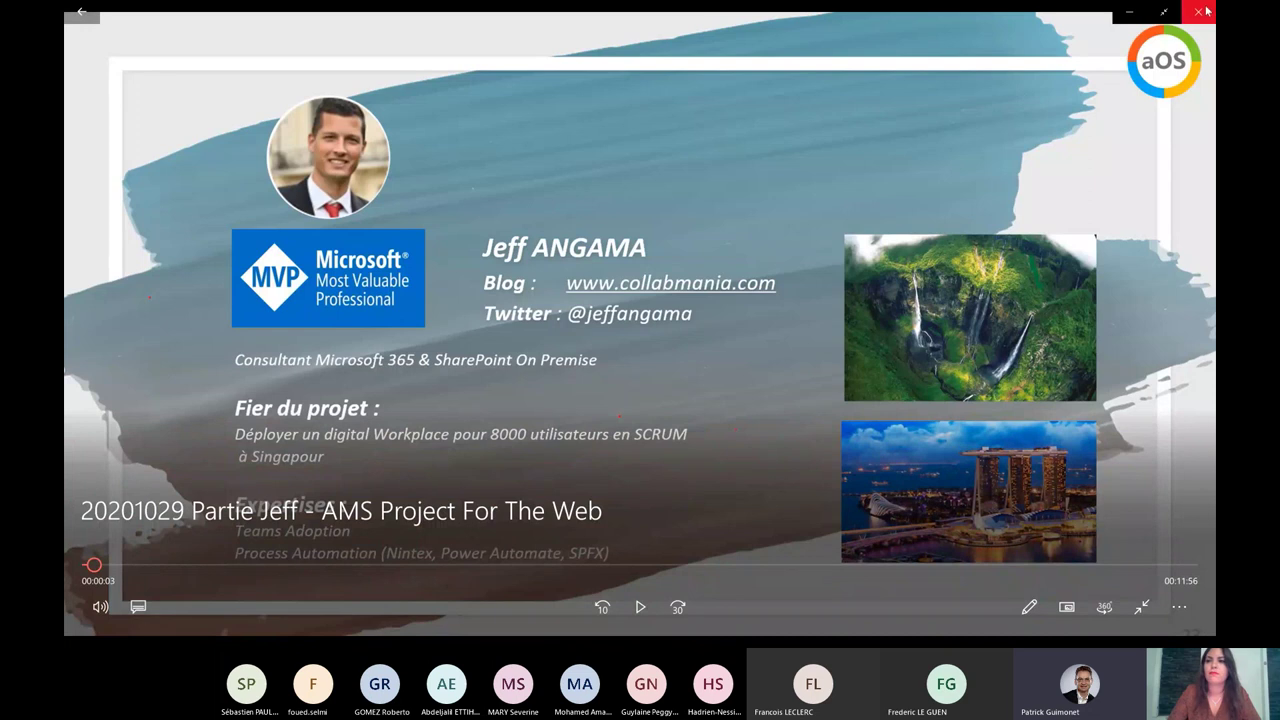
click(1206, 11)
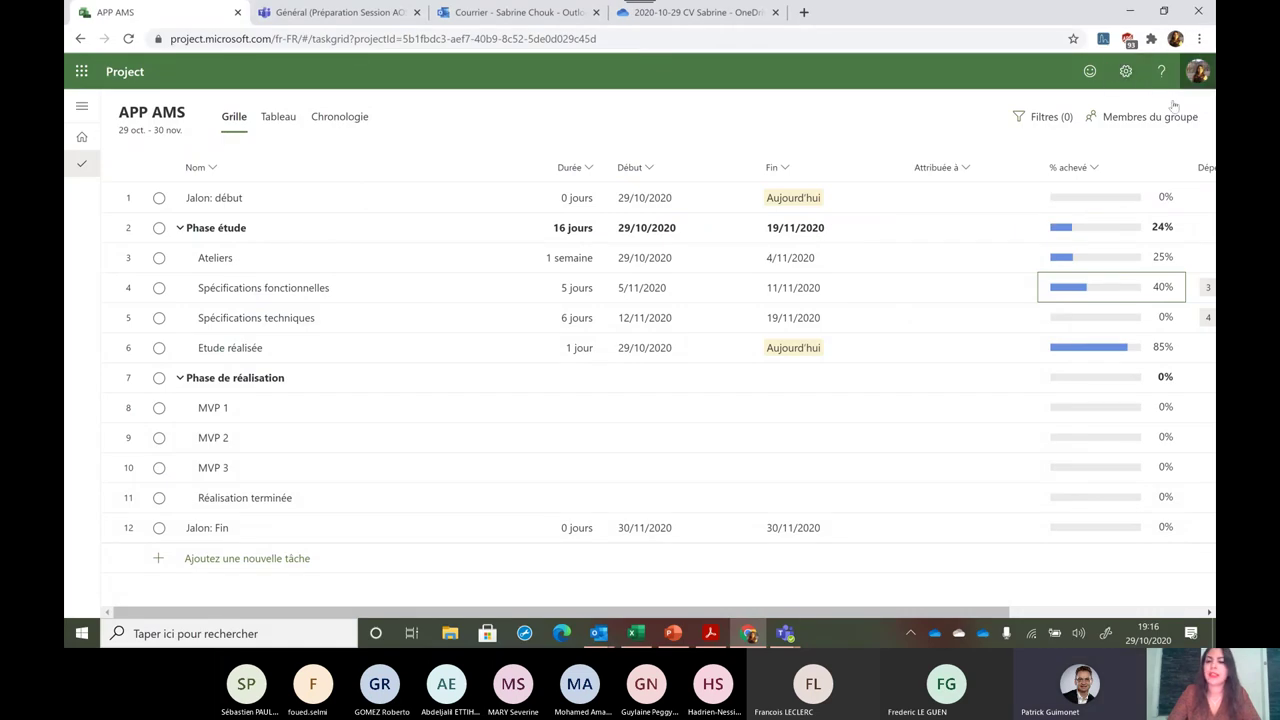
Switch to the Teams meeting window and stop sharing the screen
click(786, 640)
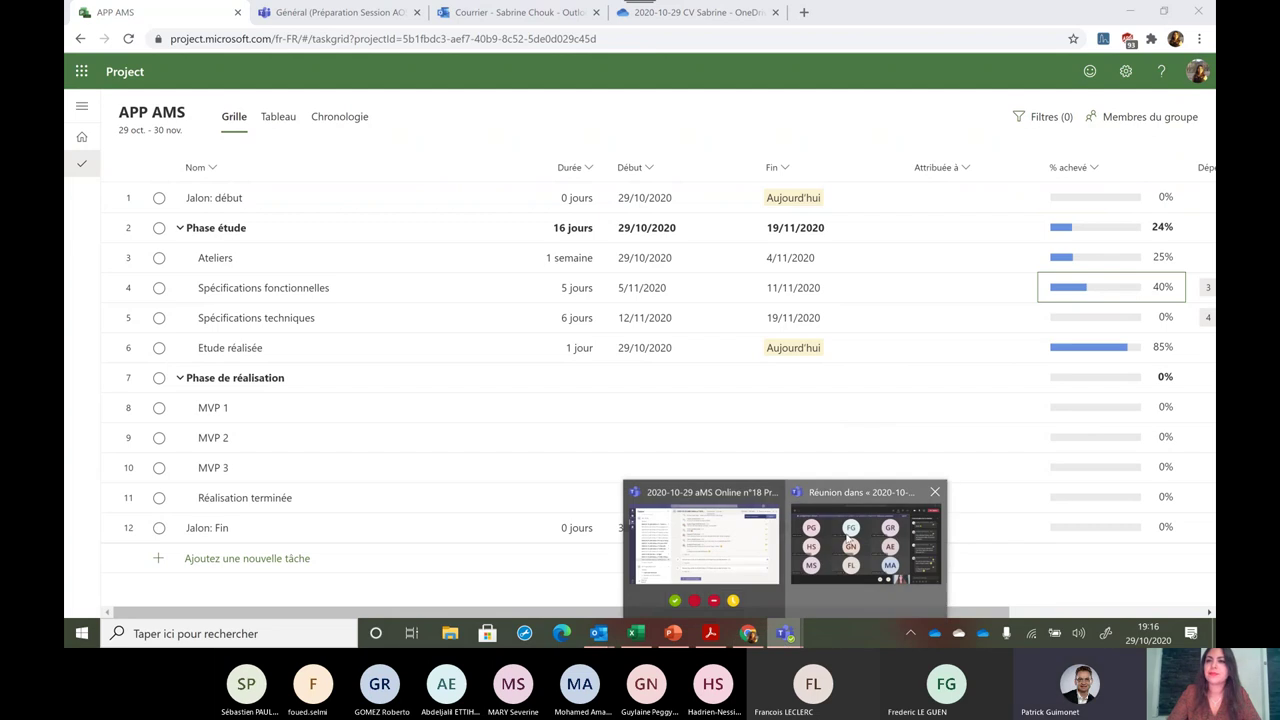
click(866, 549)
click(1086, 60)
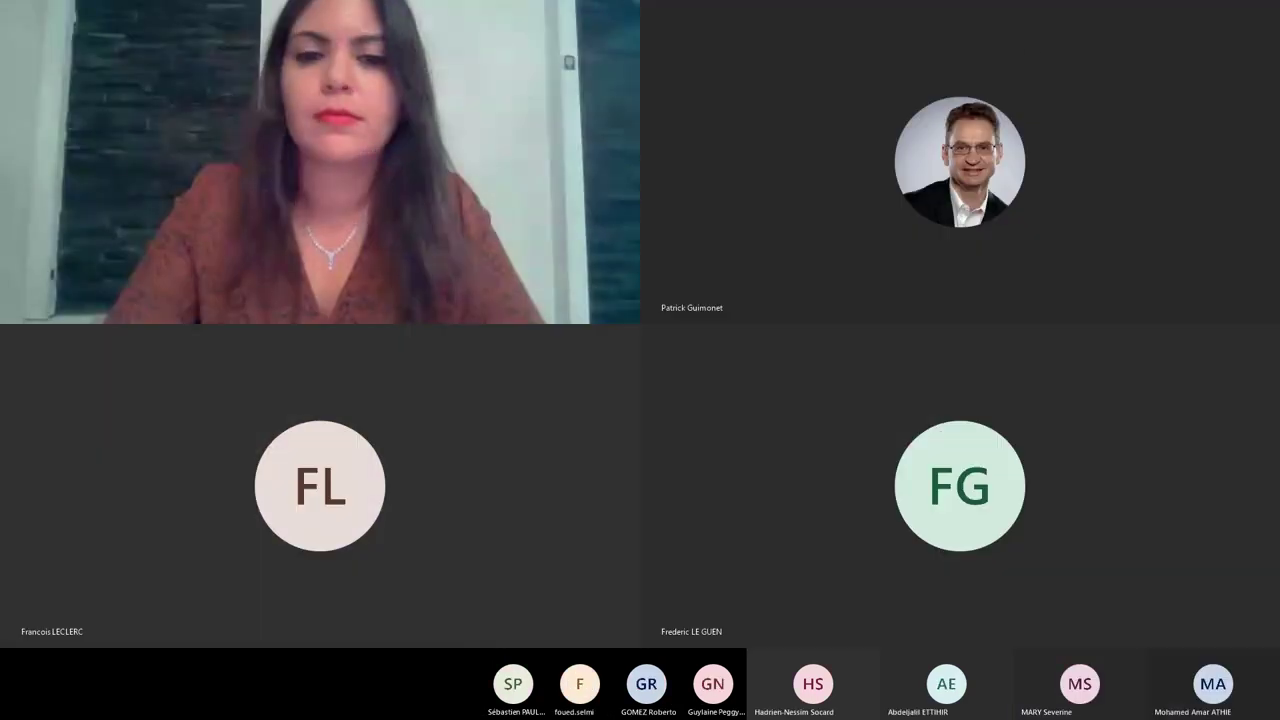